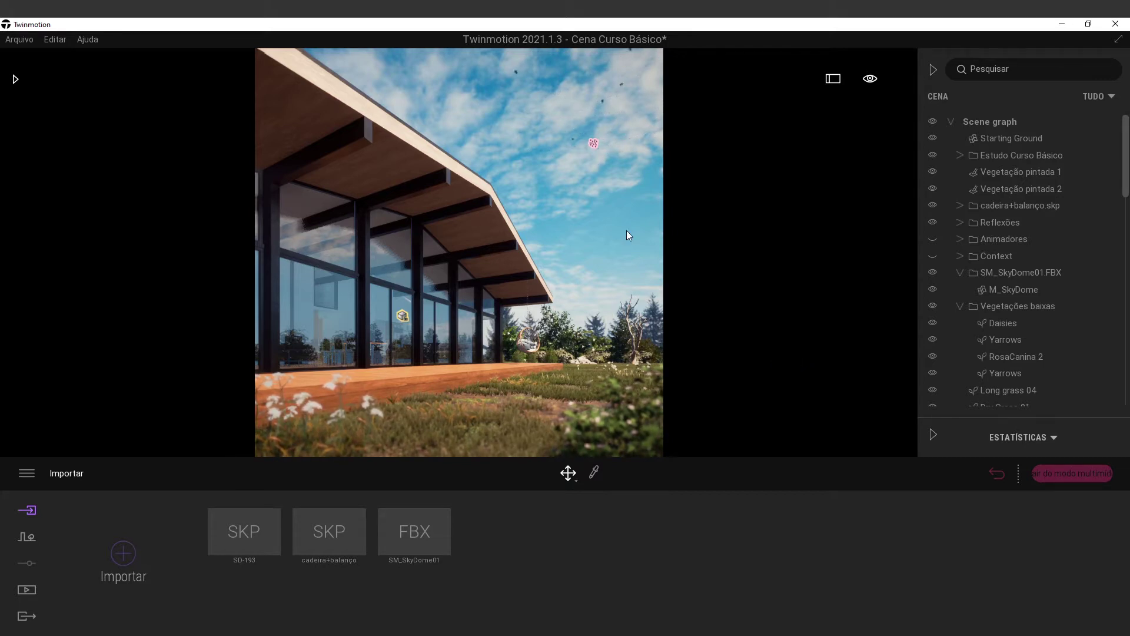
# Look around the house and sky dome from several angles and return to the saved Imagem1 view.
pyautogui.moveTo(625, 230); pyautogui.dragTo(585, 254, button='middle')
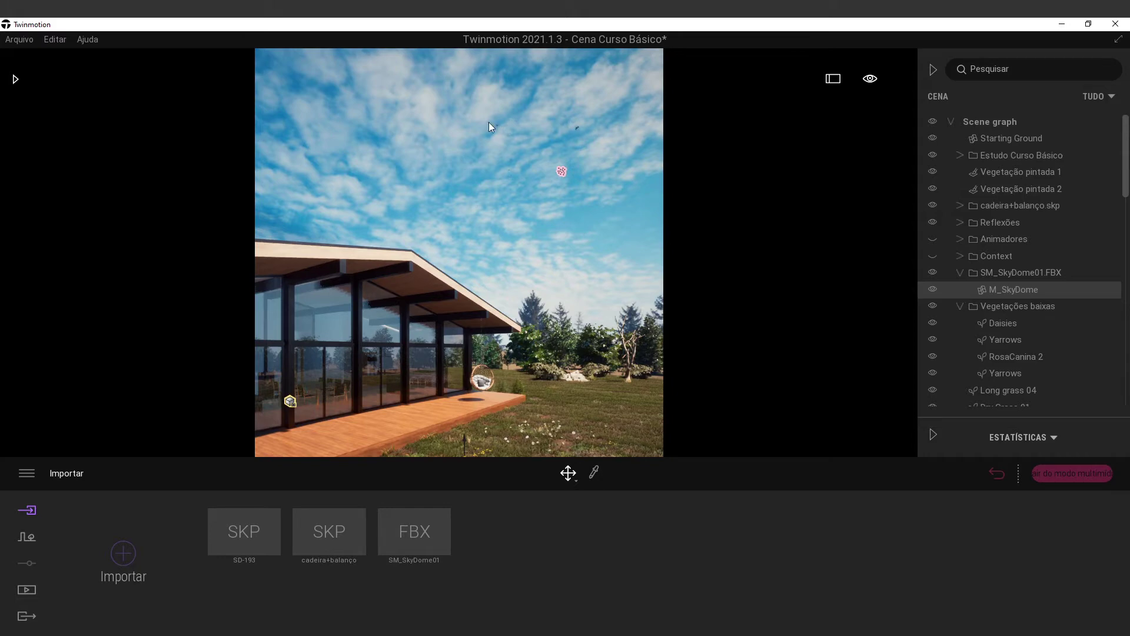
pyautogui.scroll(5, 568, 235)
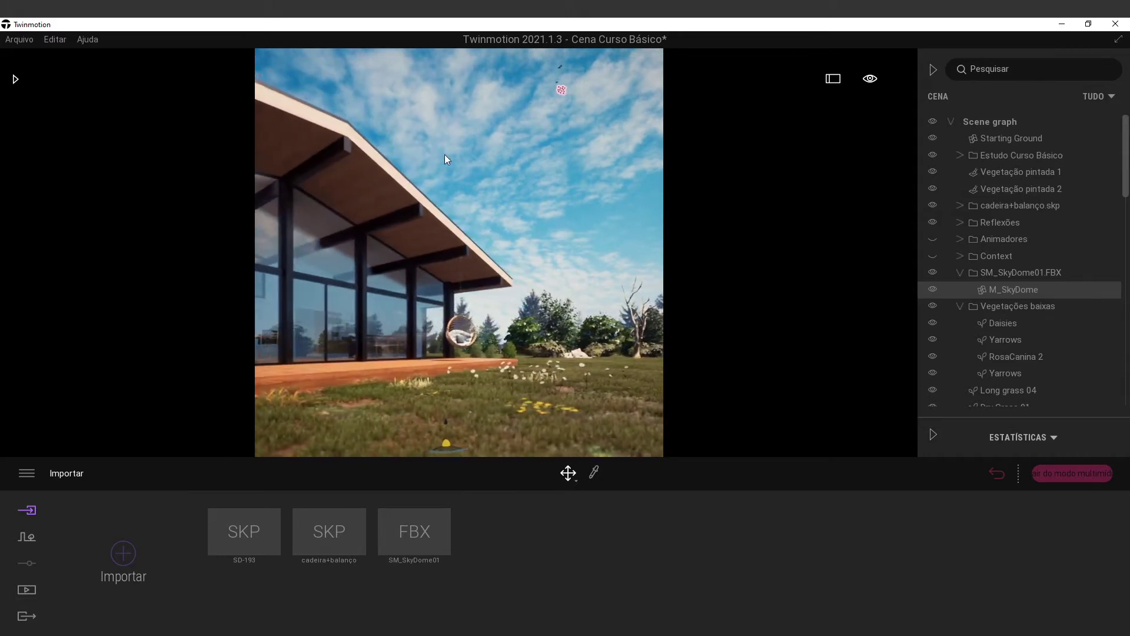
pyautogui.scroll(-3, 597, 224)
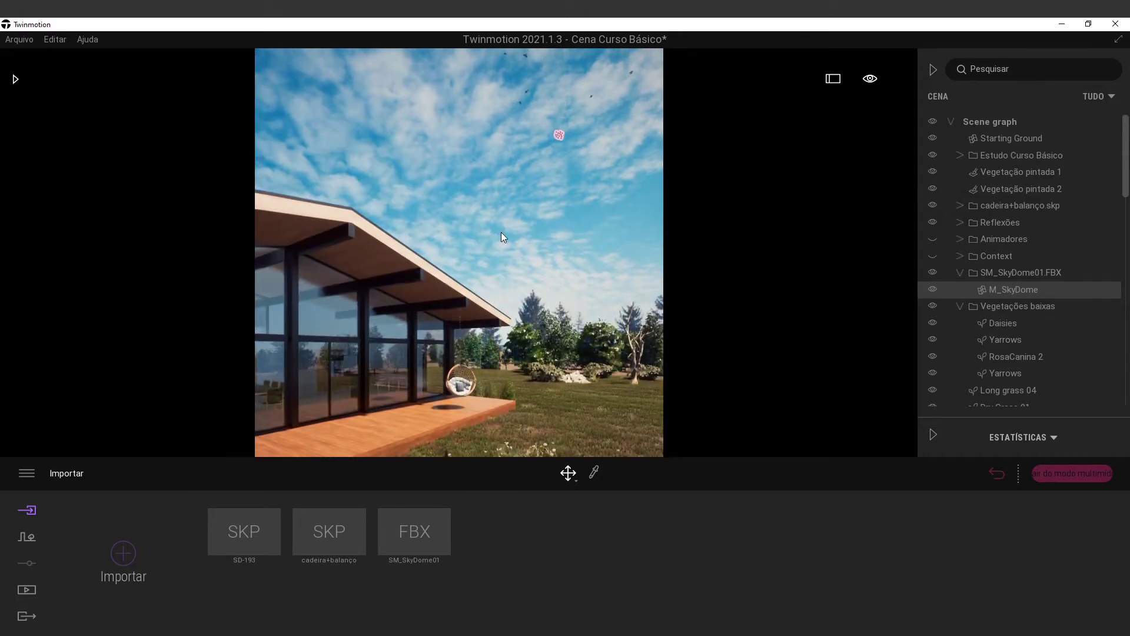
pyautogui.scroll(2, 541, 250)
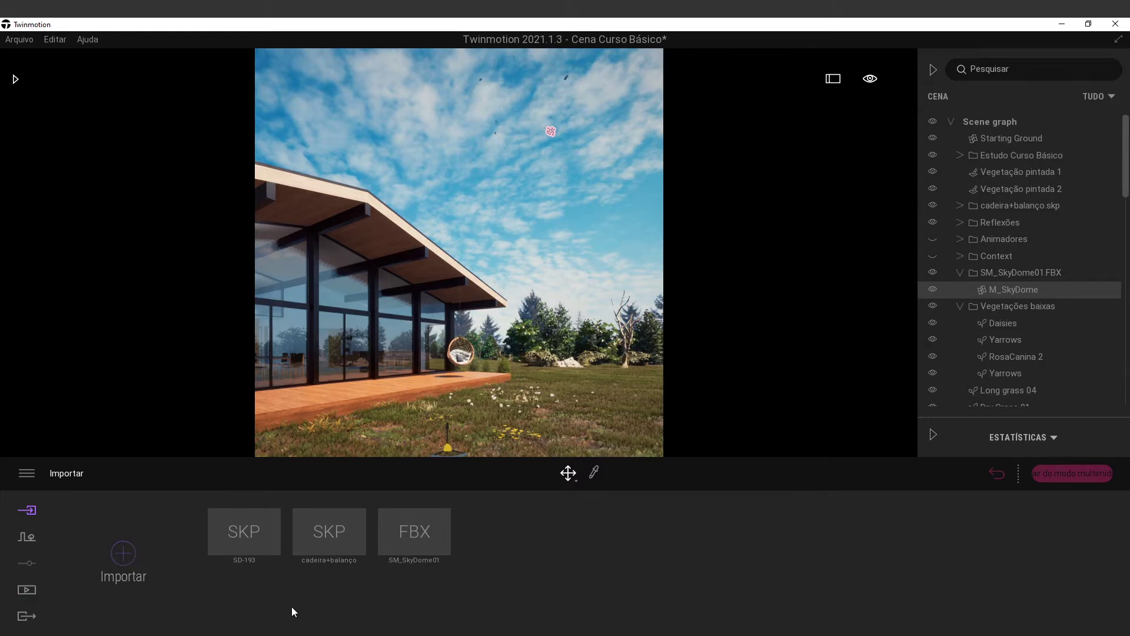
pyautogui.click(27, 589)
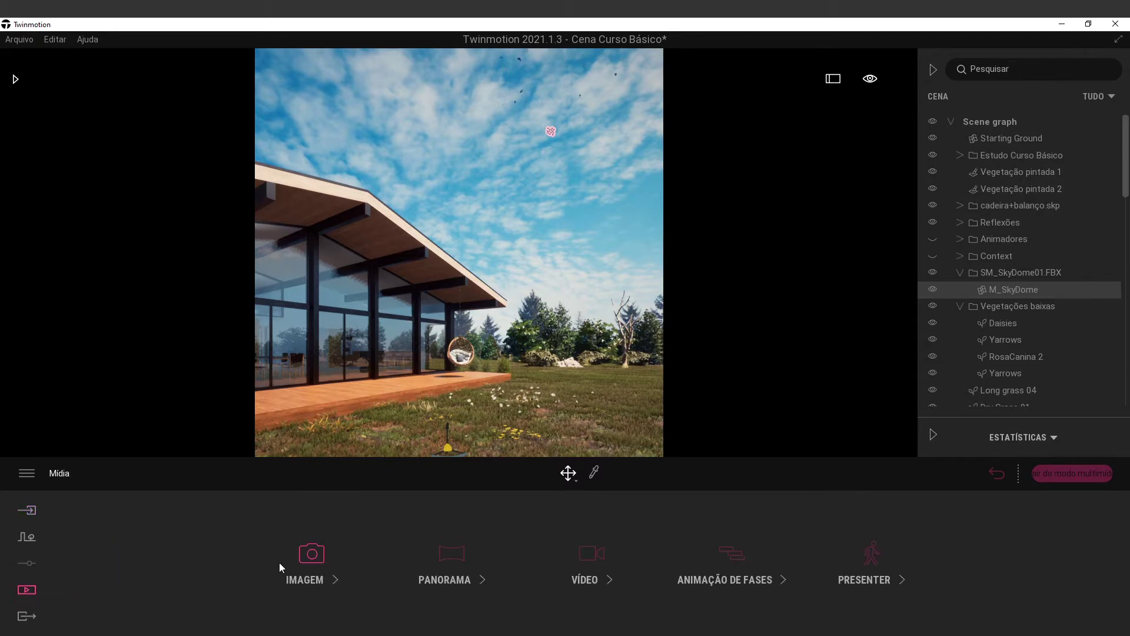
pyautogui.click(297, 558)
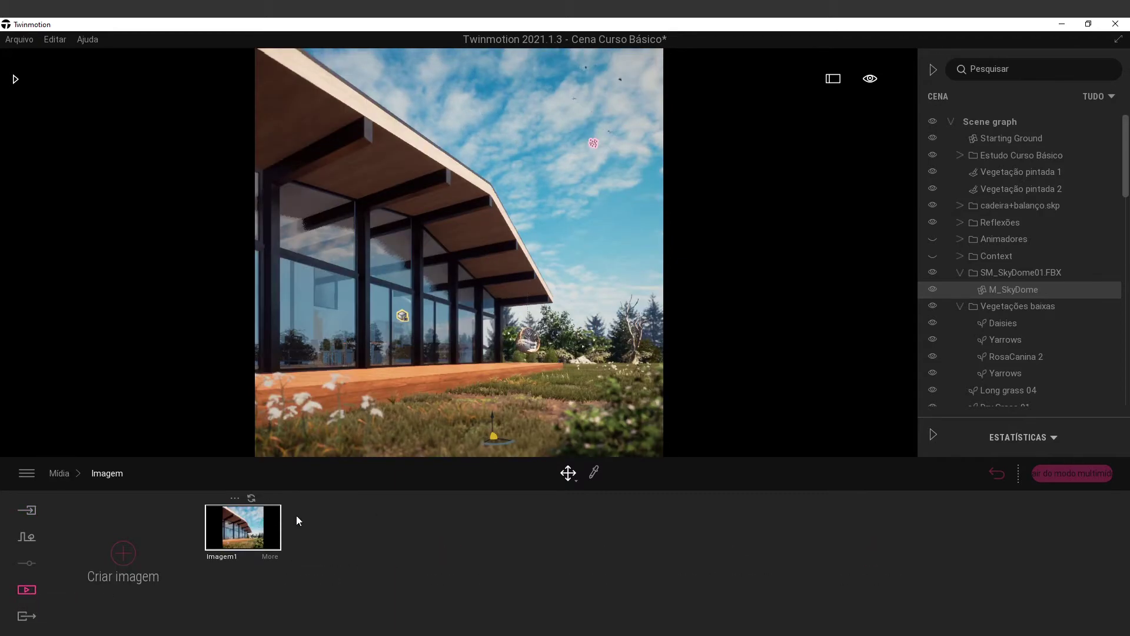
# Sample the sky dome's White styrofoam material and shift its texture along the Y axis to -0.09.
pyautogui.click(595, 472)
pyautogui.click(596, 237)
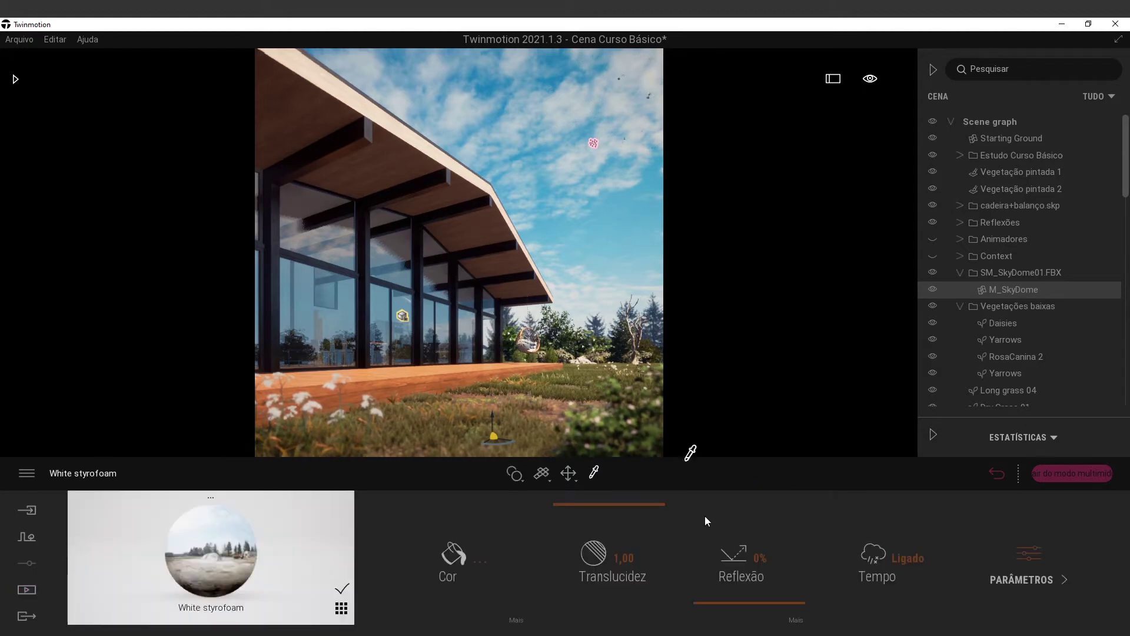
pyautogui.scroll(-2, 847, 599)
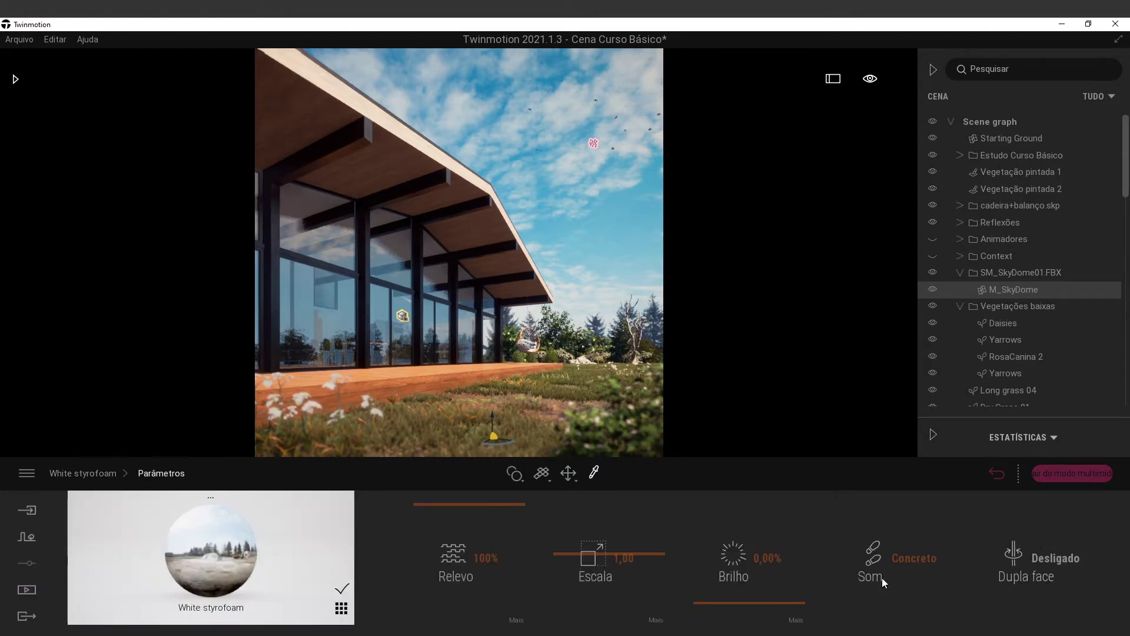
pyautogui.click(655, 619)
pyautogui.click(754, 574)
pyautogui.moveTo(942, 553); pyautogui.dragTo(971, 554)
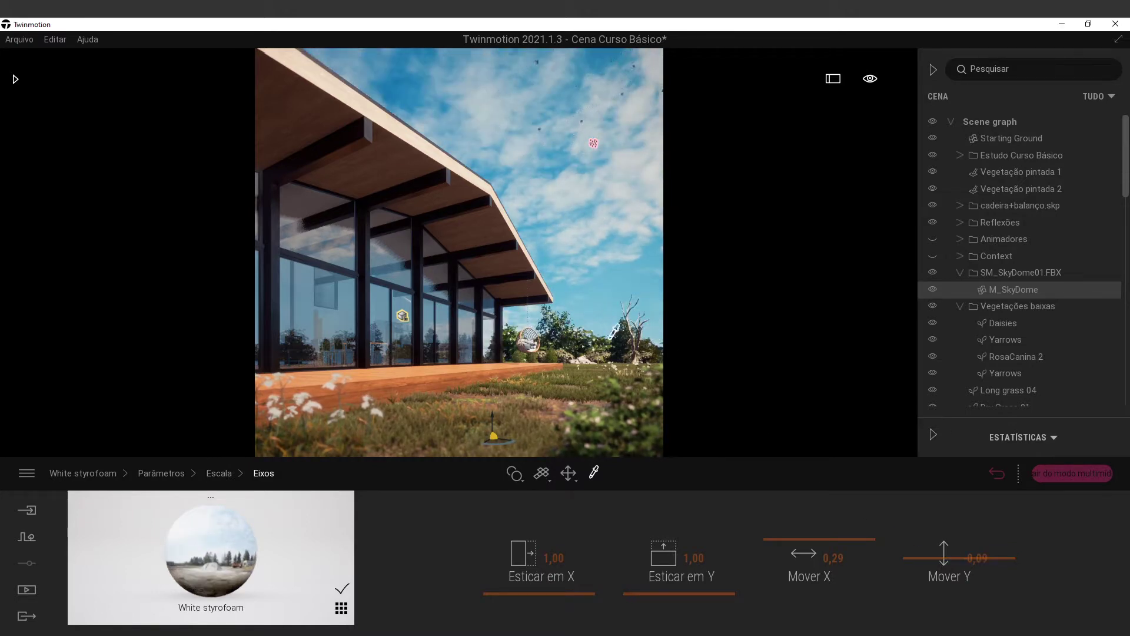
pyautogui.hotkey('ctrl', 'z')
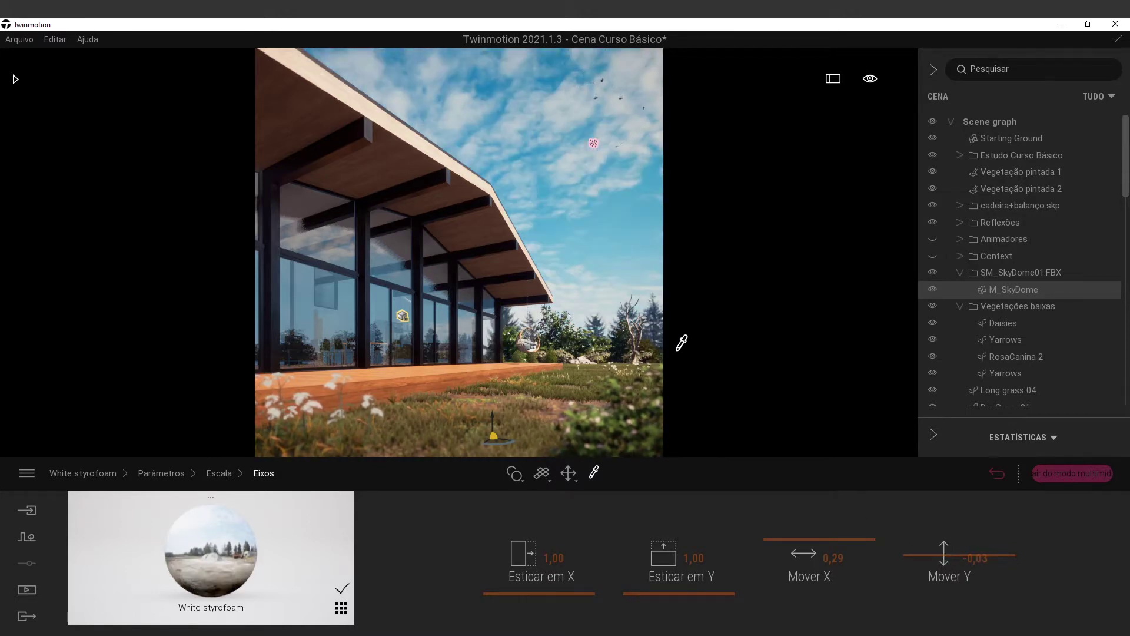
pyautogui.hotkey('ctrl', 'y')
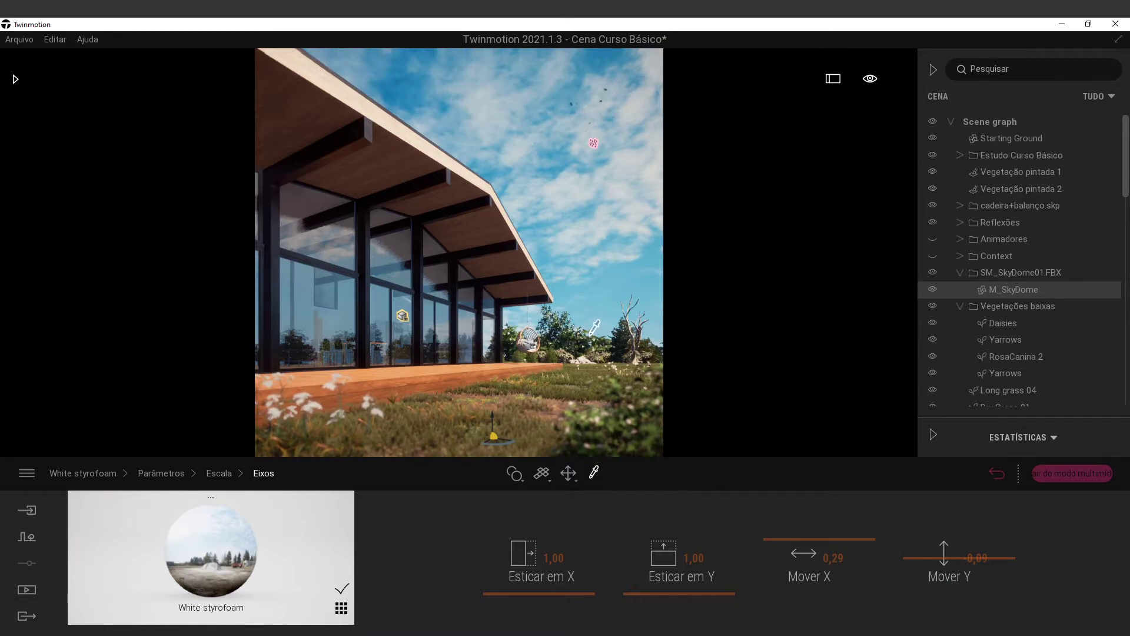
# Inspect the horizon and the distant trees behind the house, and return to the saved Imagem1 view.
pyautogui.moveTo(594, 327); pyautogui.dragTo(635, 365, button='right')
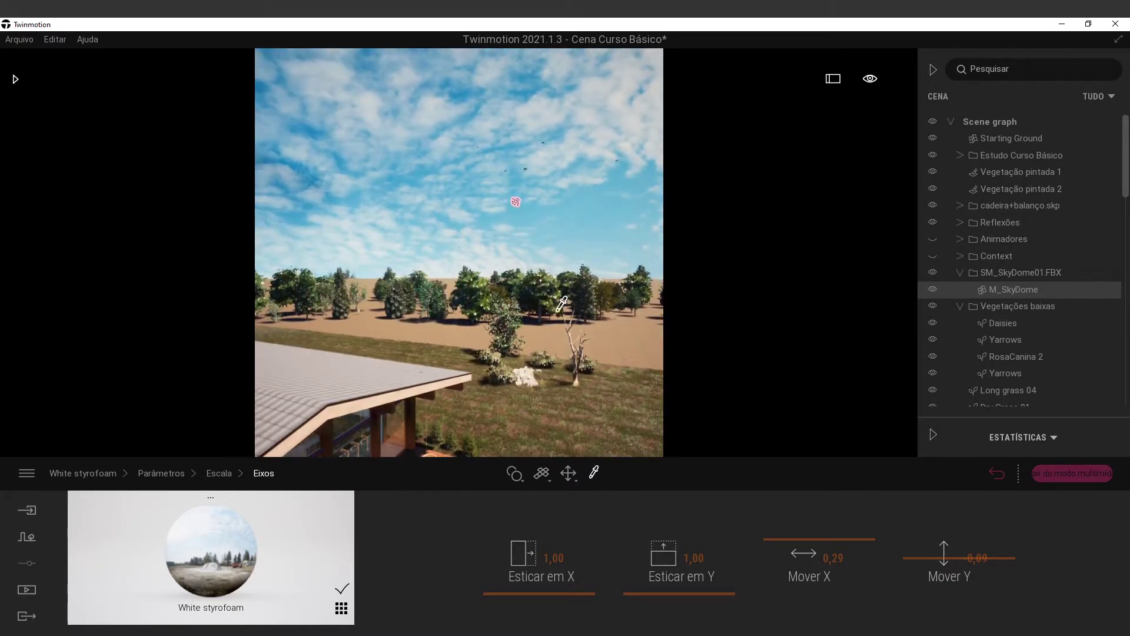
pyautogui.scroll(5, 562, 303)
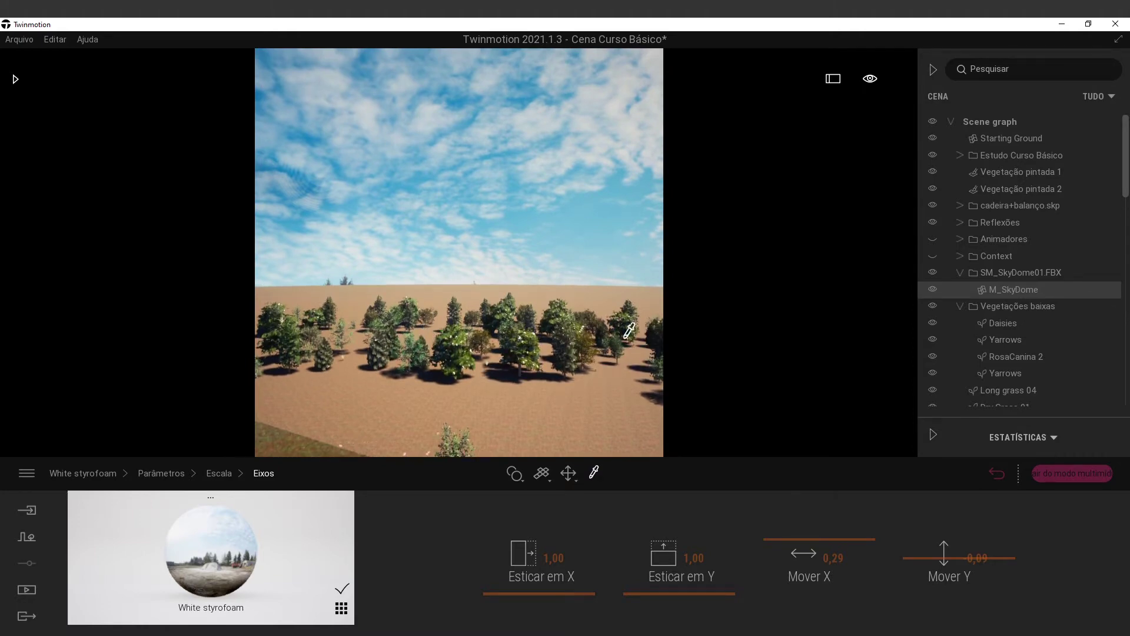
pyautogui.click(27, 589)
pyautogui.click(311, 556)
pyautogui.click(260, 534)
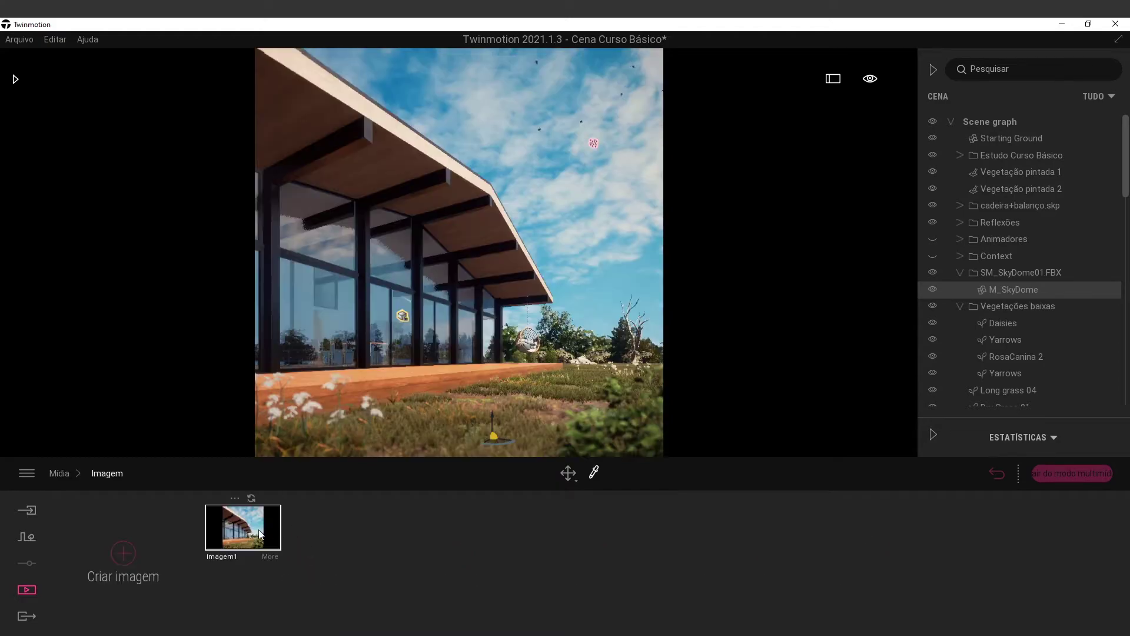
# Switch to 3D Warehouse in the browser and search for "background", showing only models.
pyautogui.hotkey('alt', 'Tab')
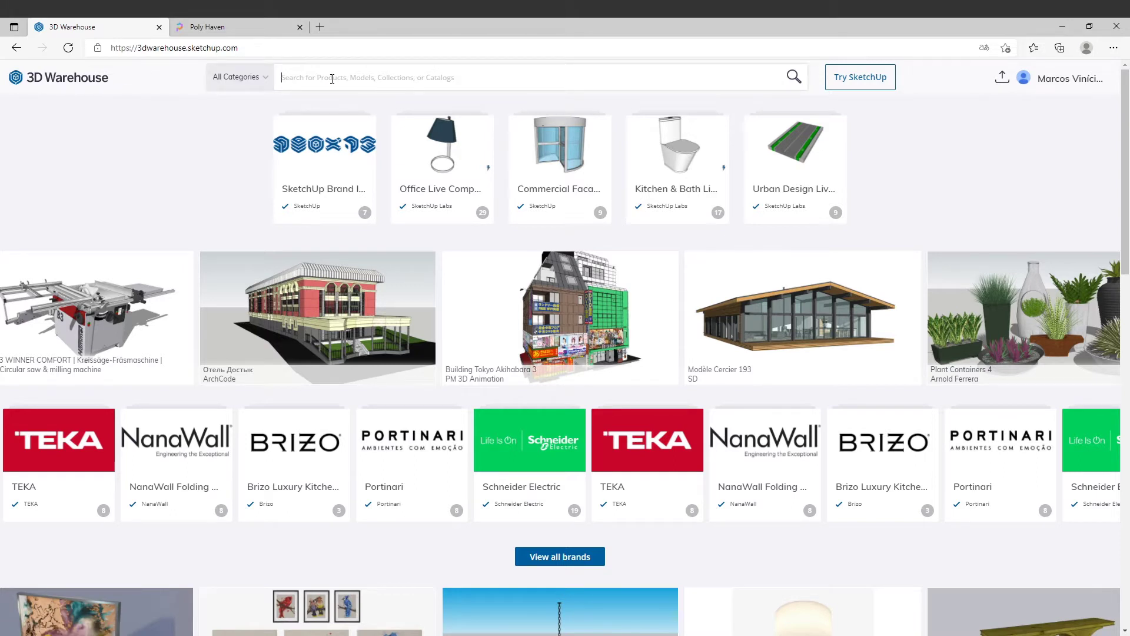
pyautogui.write('background')
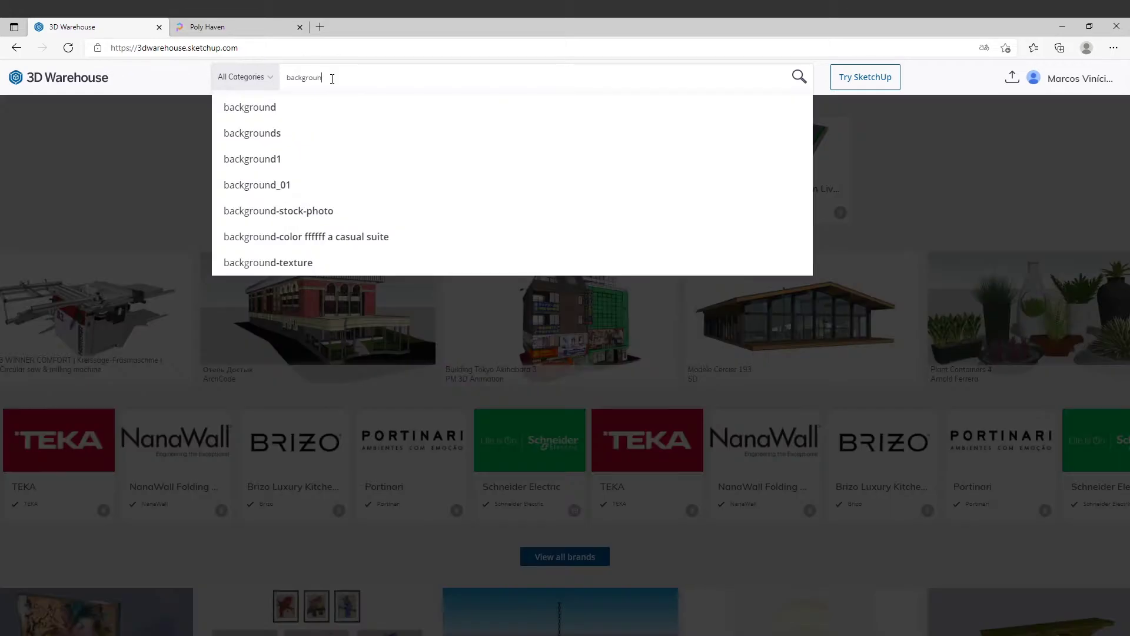
pyautogui.press('Return')
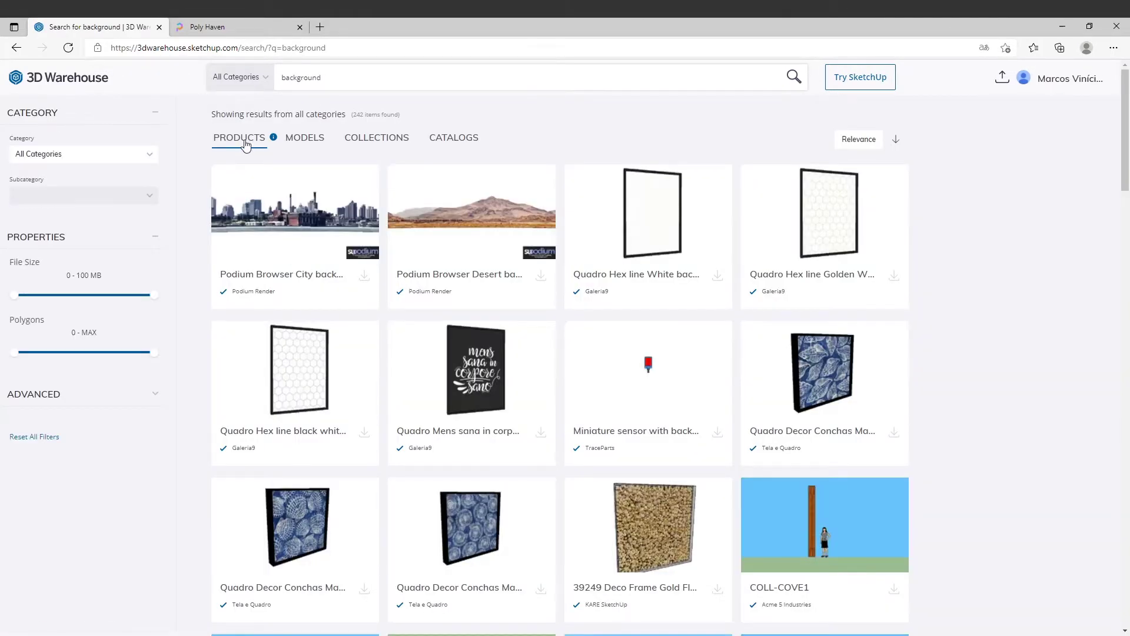
pyautogui.click(304, 138)
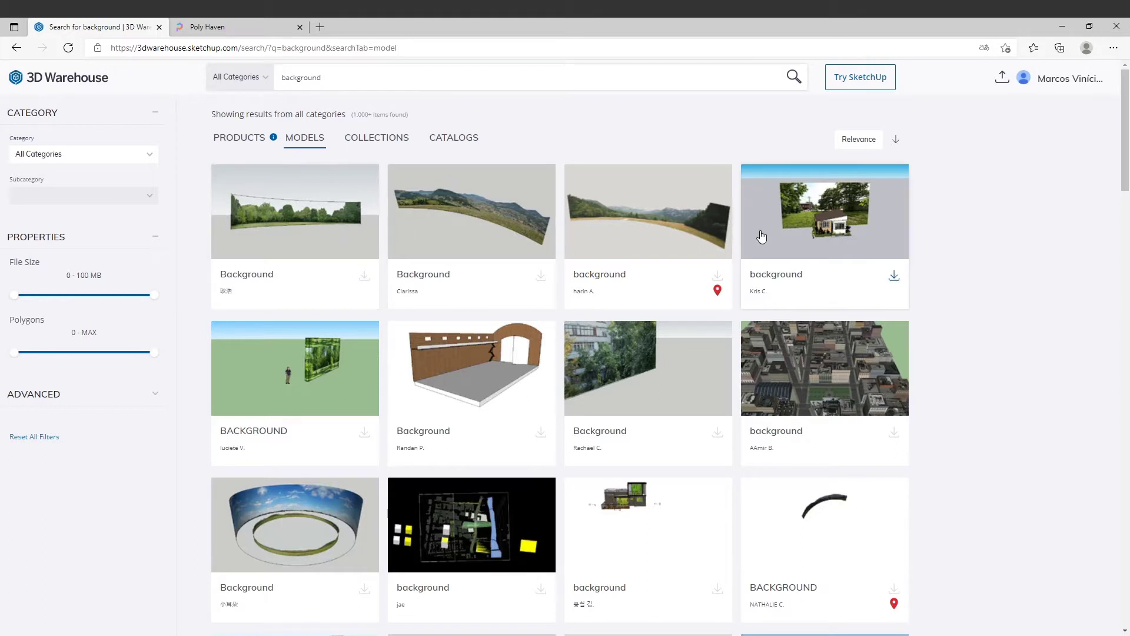
# Find the curved tree-line Background model among the results and download it as a SketchUp 2017 model.
pyautogui.scroll(-4, 1125, 213)
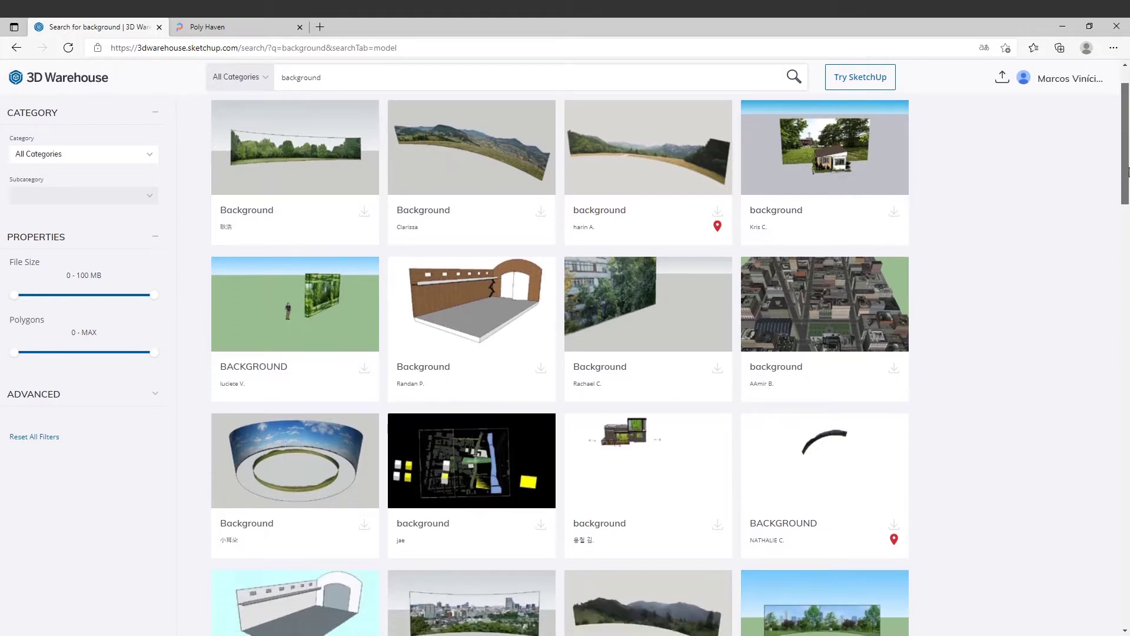
pyautogui.moveTo(1126, 213); pyautogui.dragTo(1125, 252)
pyautogui.scroll(-2, 1126, 252)
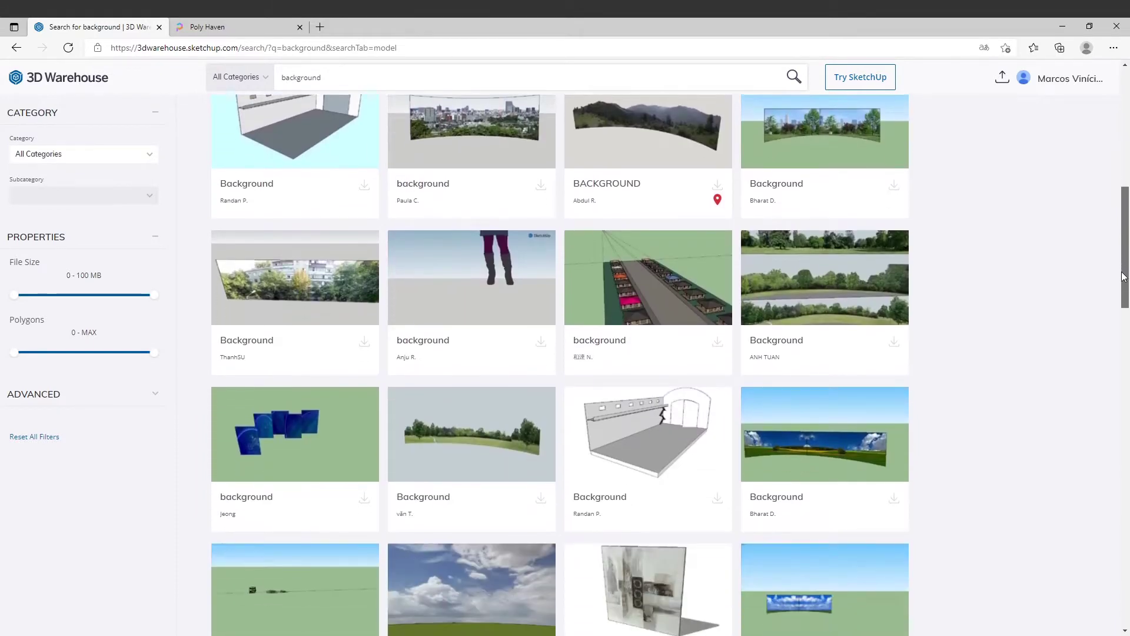
pyautogui.scroll(-9, 1126, 252)
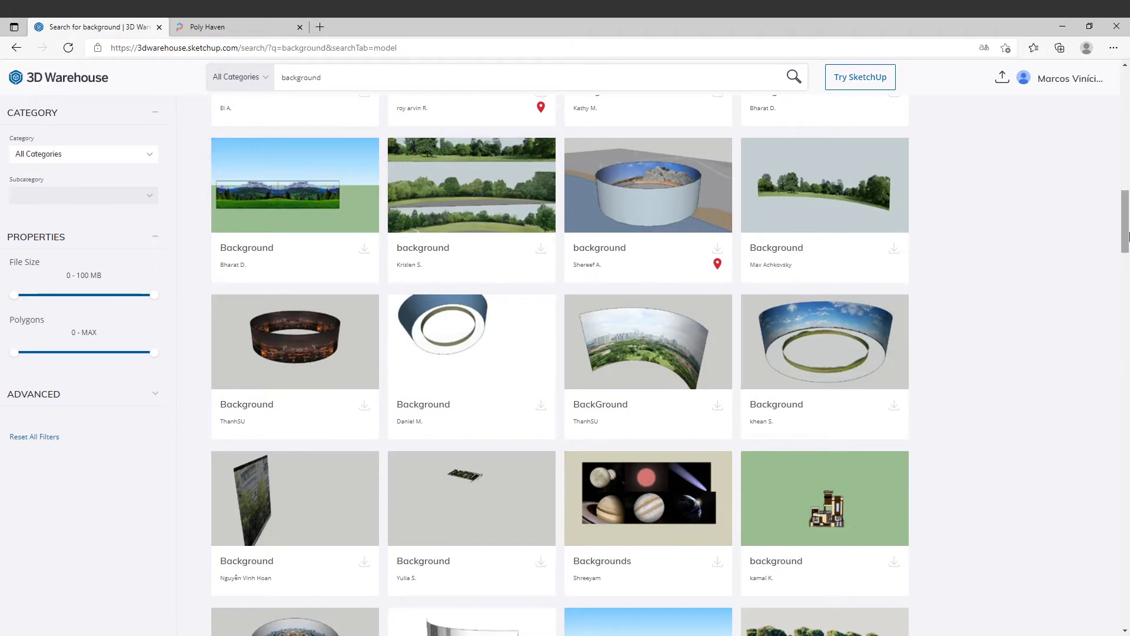
pyautogui.moveTo(1126, 236); pyautogui.dragTo(1126, 199)
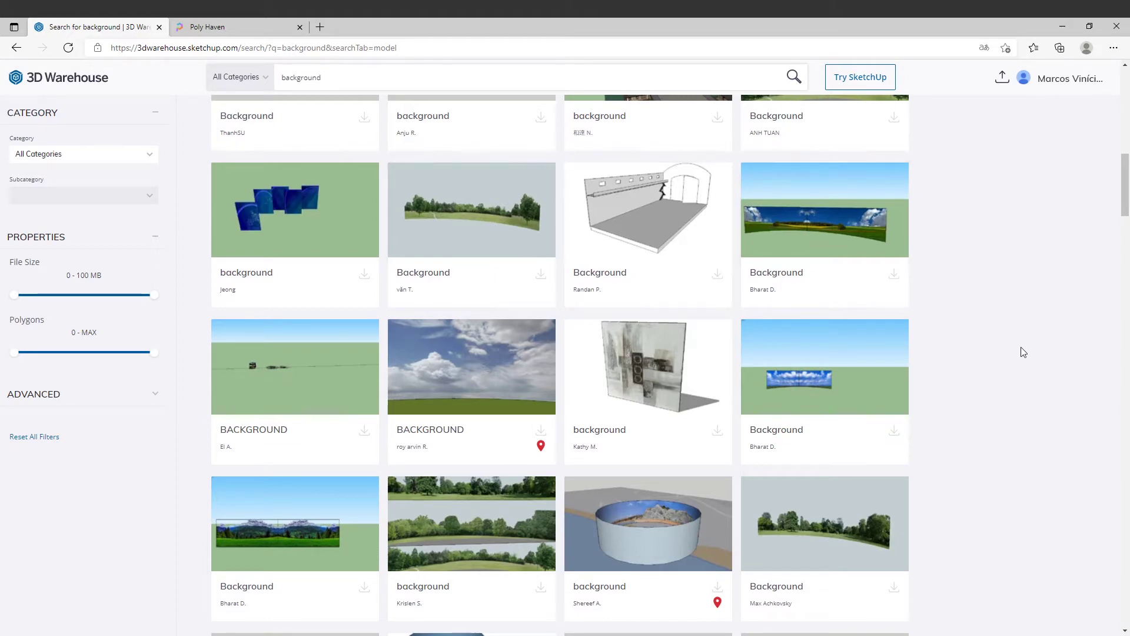
pyautogui.click(835, 520)
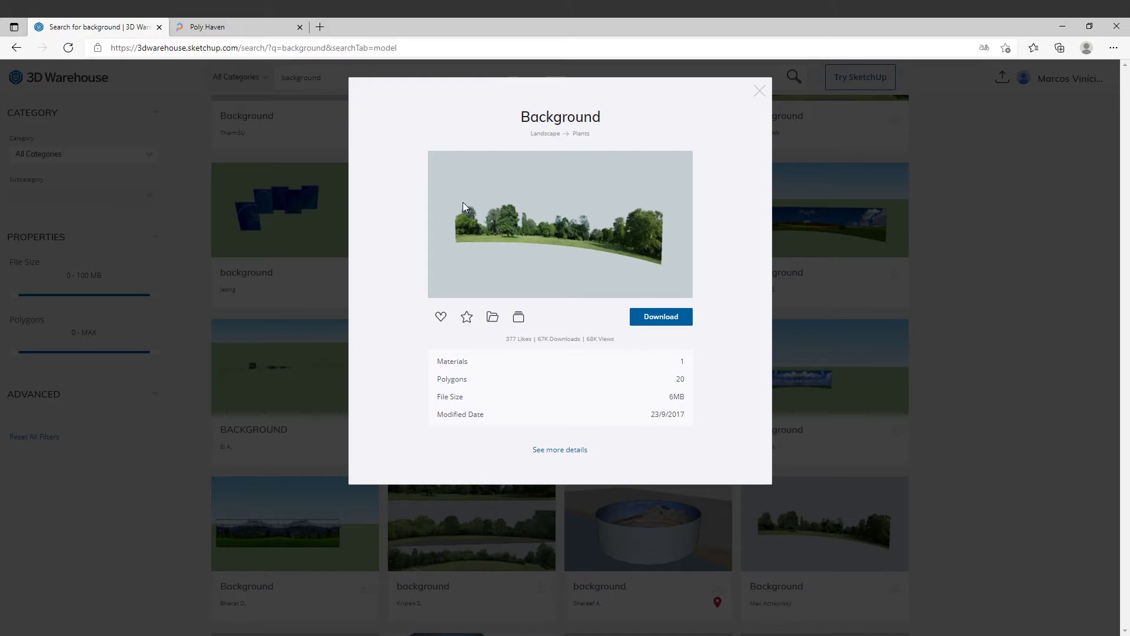
pyautogui.click(675, 318)
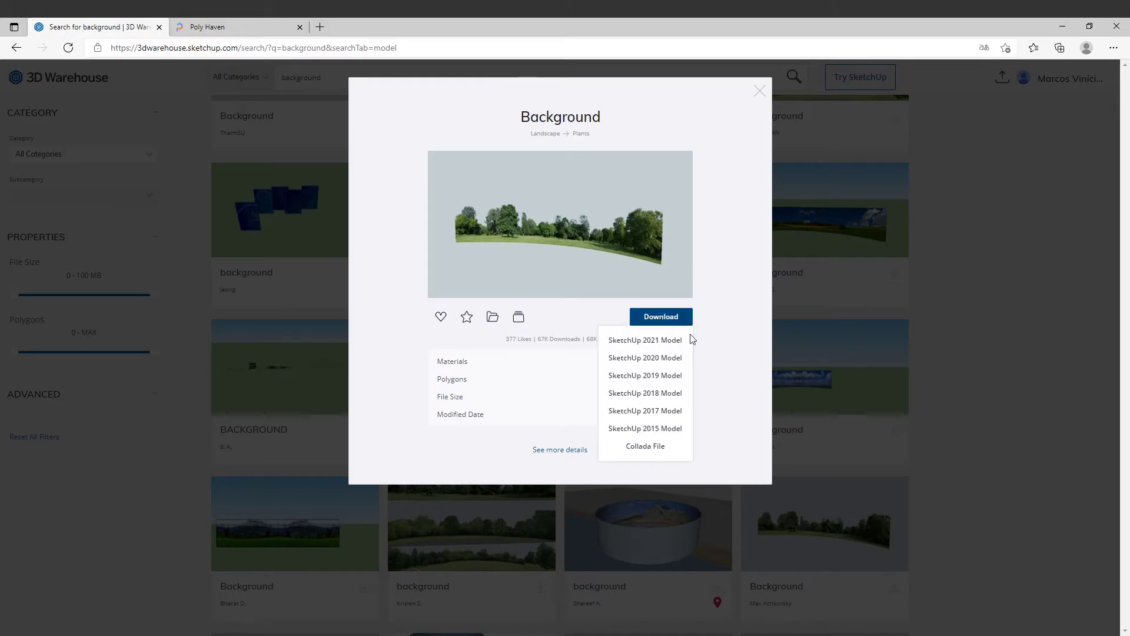
pyautogui.click(664, 411)
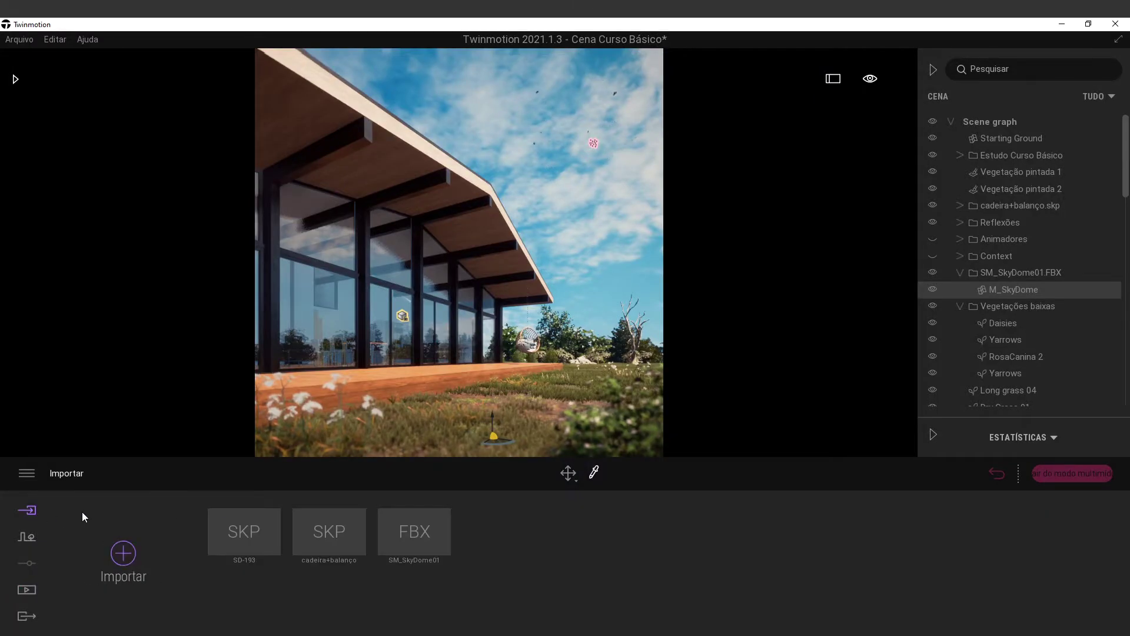
# Return to Twinmotion and import Background_01.skp from the Downloads folder as geometry.
pyautogui.click(122, 553)
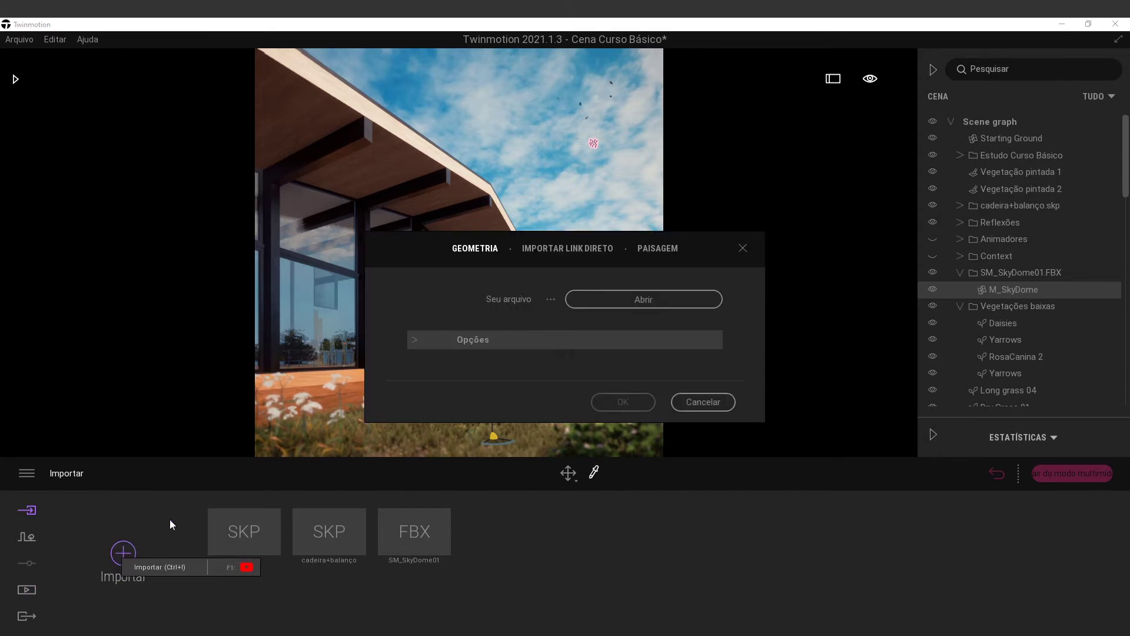
pyautogui.click(643, 300)
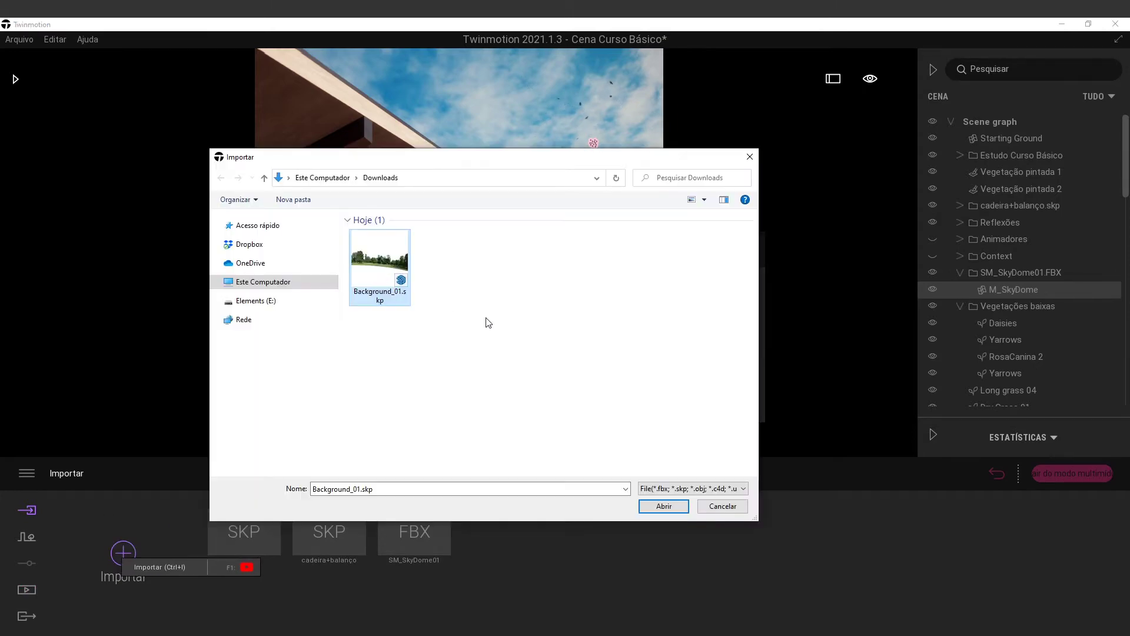
pyautogui.doubleClick(397, 266)
pyautogui.click(633, 399)
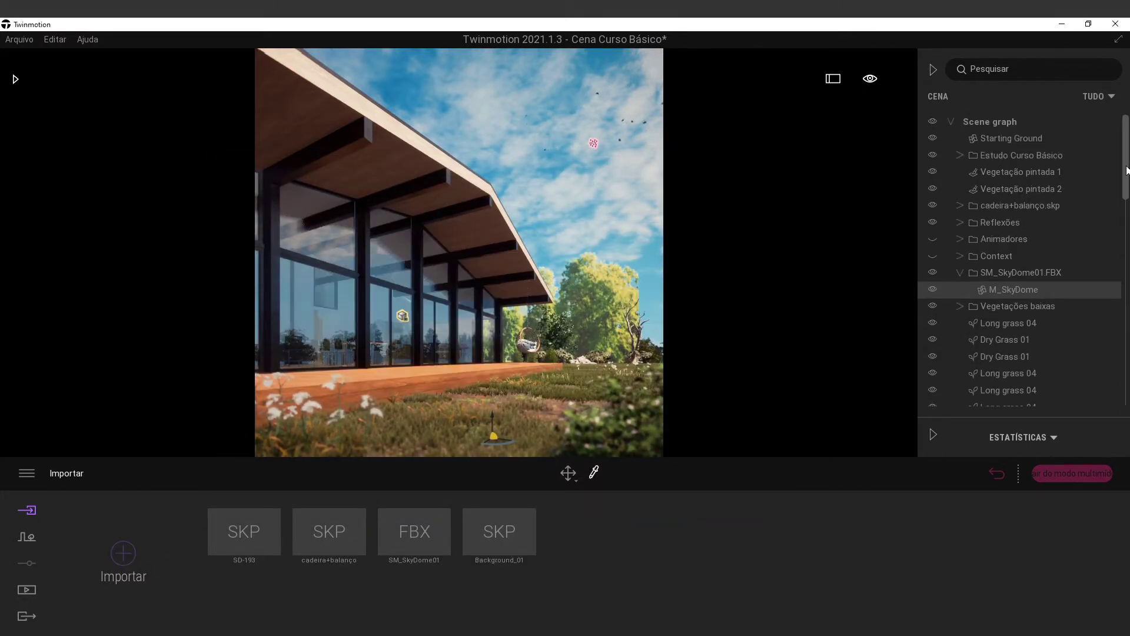
# Select the imported Background_01.skp in the scene graph and move it far behind the house, beyond the distant trees.
pyautogui.moveTo(1126, 170); pyautogui.dragTo(1118, 411)
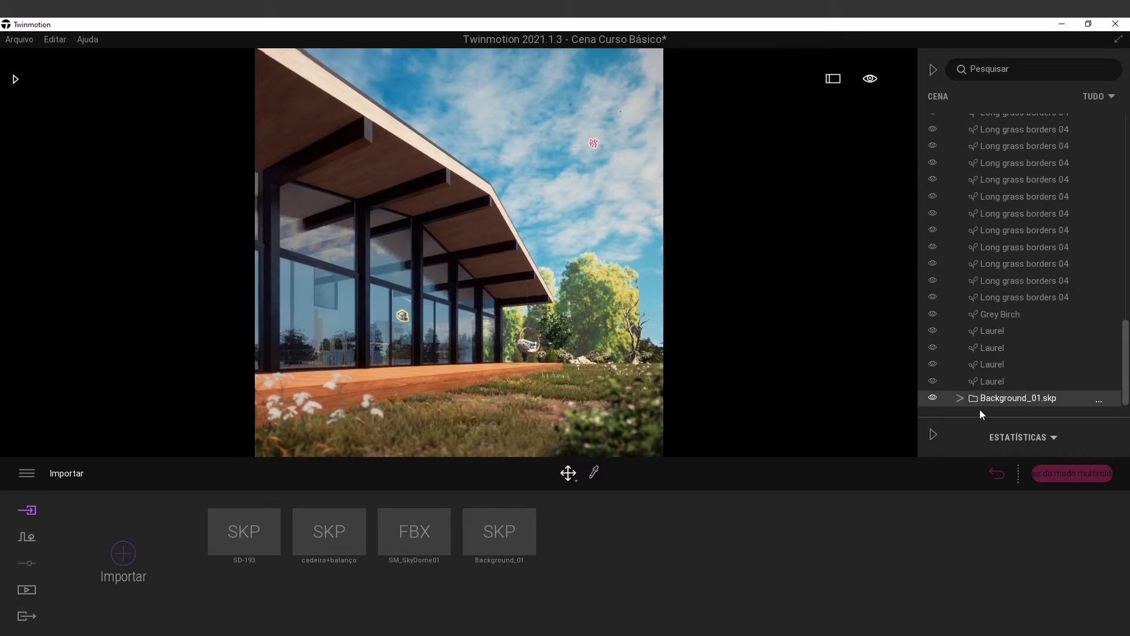
pyautogui.doubleClick(994, 398)
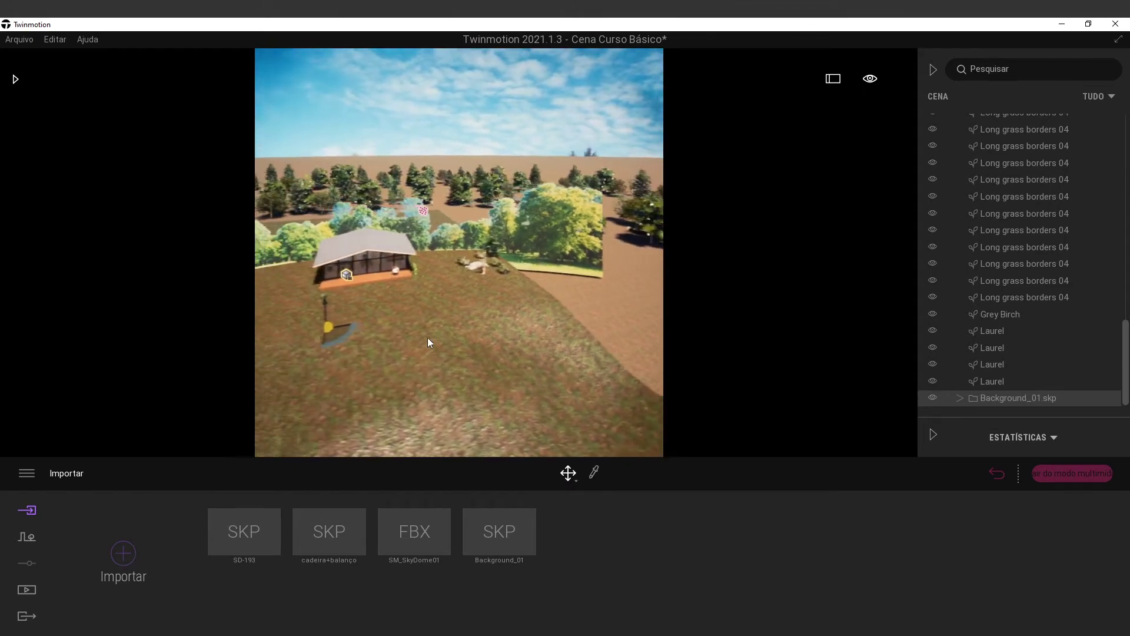
pyautogui.moveTo(343, 327); pyautogui.dragTo(503, 236)
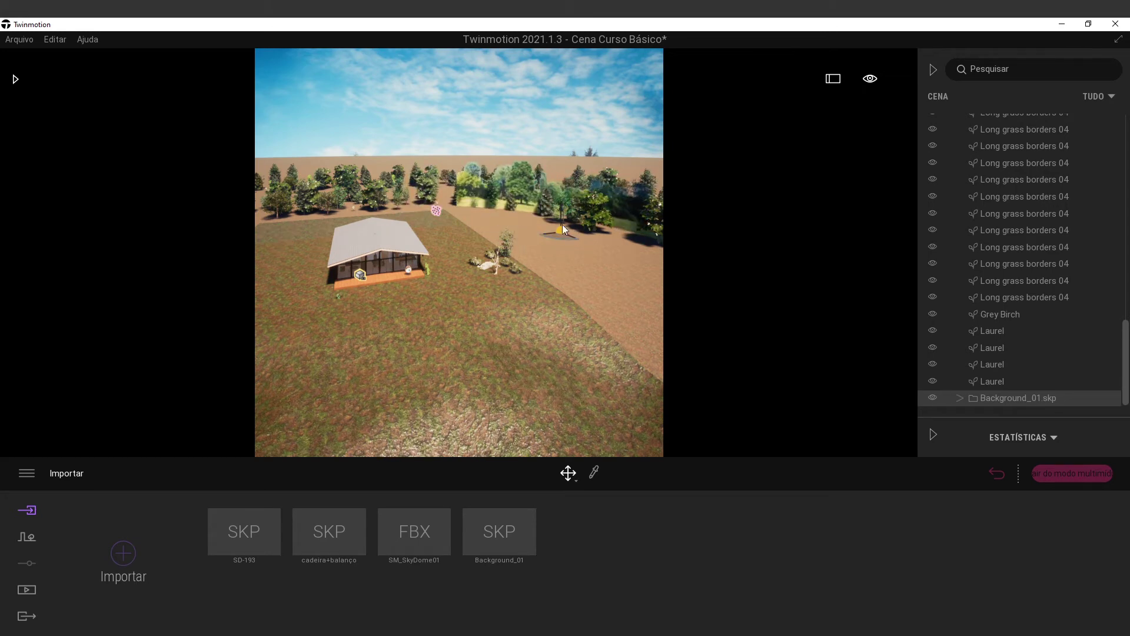
pyautogui.moveTo(563, 225); pyautogui.dragTo(560, 226, button='right')
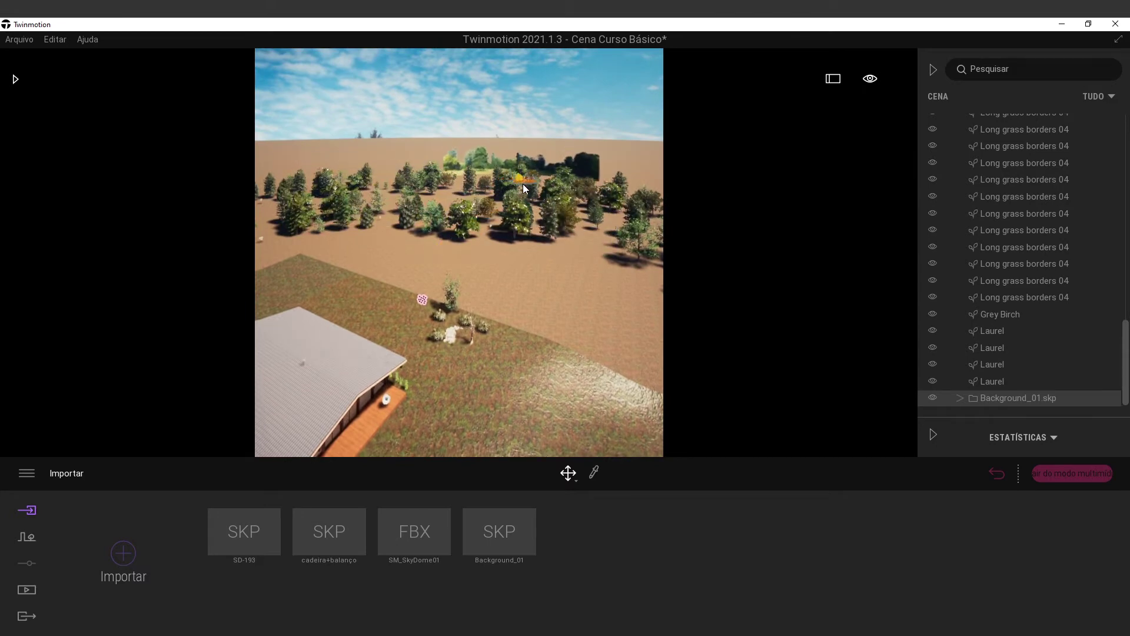
# Scale up the background_01 tree line until it spans the horizon behind the trees, and return to the Imagem1 view.
pyautogui.moveTo(570, 478)
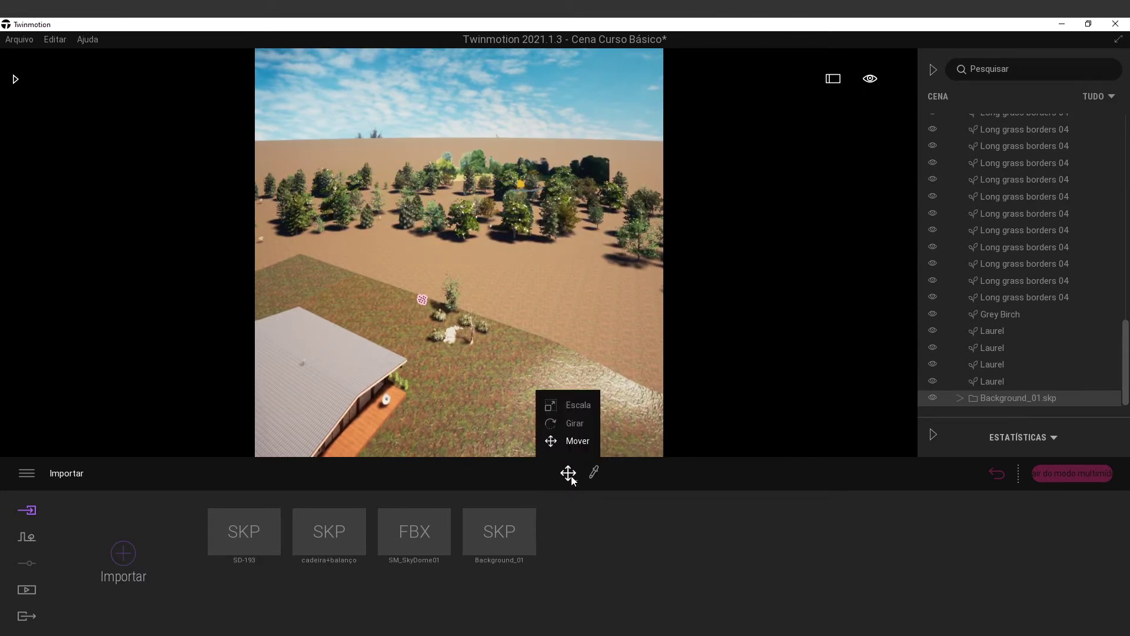
pyautogui.click(580, 404)
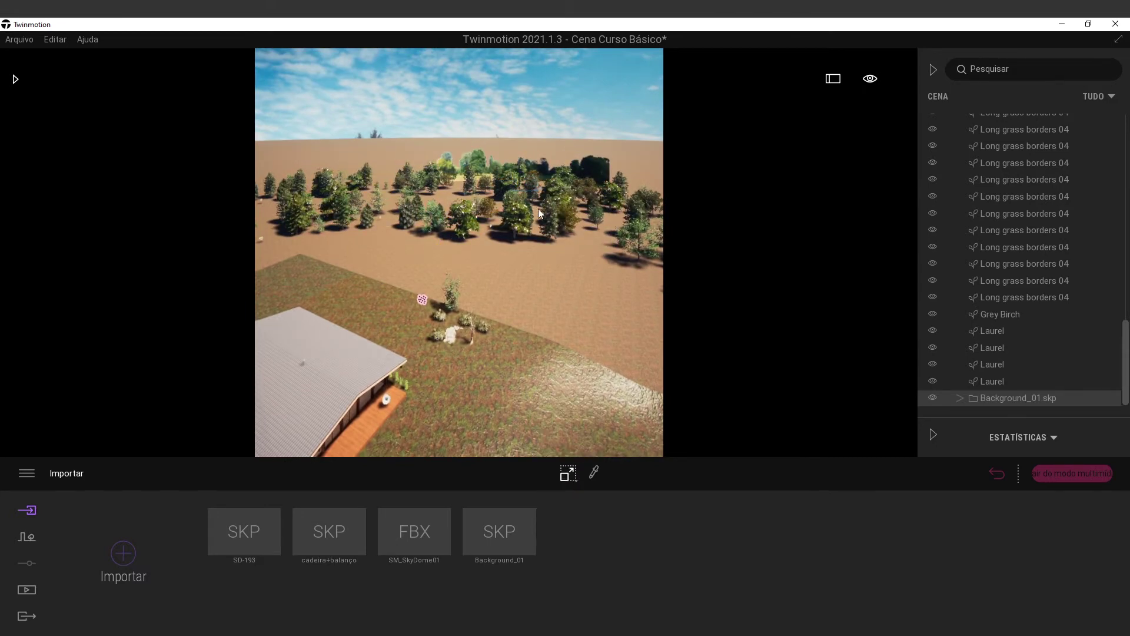
pyautogui.click(994, 391)
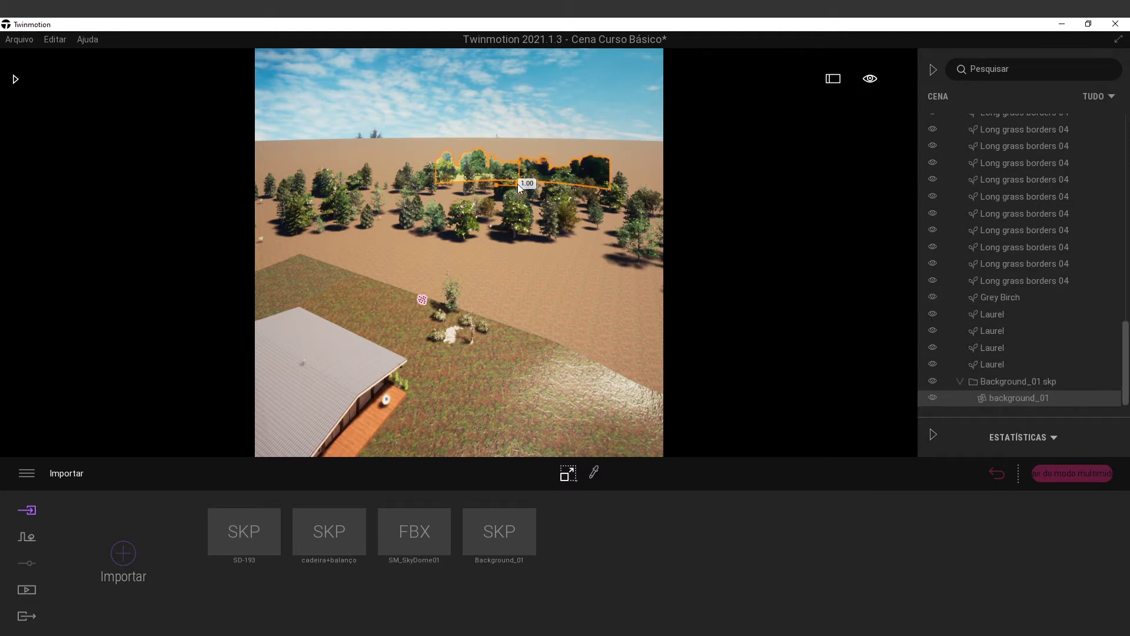
pyautogui.moveTo(517, 183); pyautogui.dragTo(616, 48)
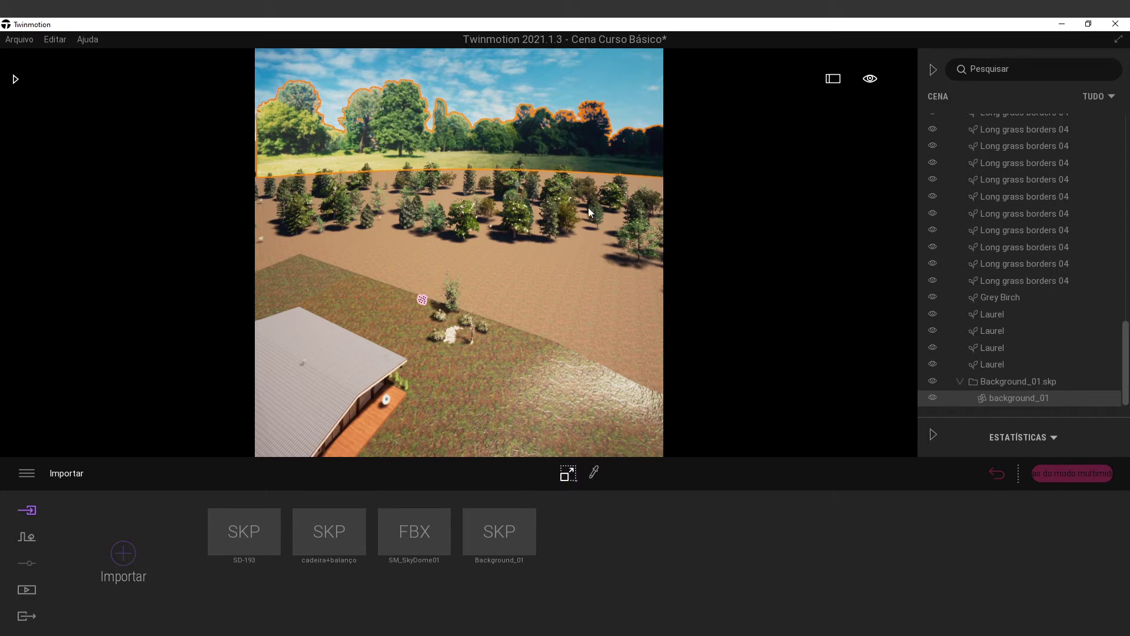
pyautogui.click(60, 585)
pyautogui.click(312, 557)
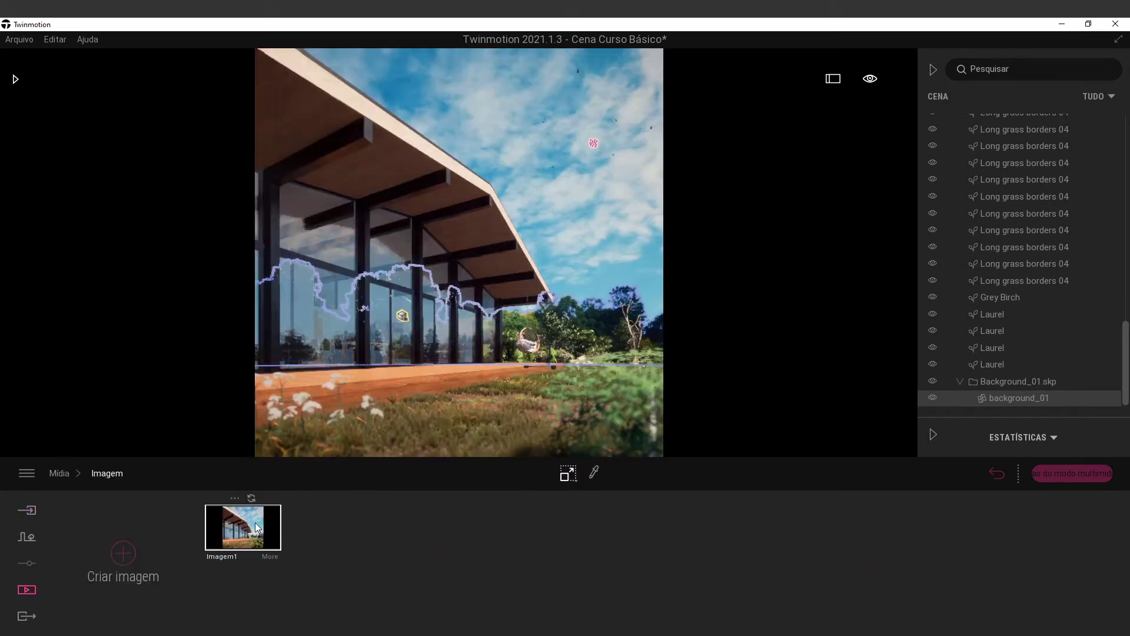
# Move background_01 behind the scattered trees and check its placement from the Imagem1 view.
pyautogui.click(1026, 397)
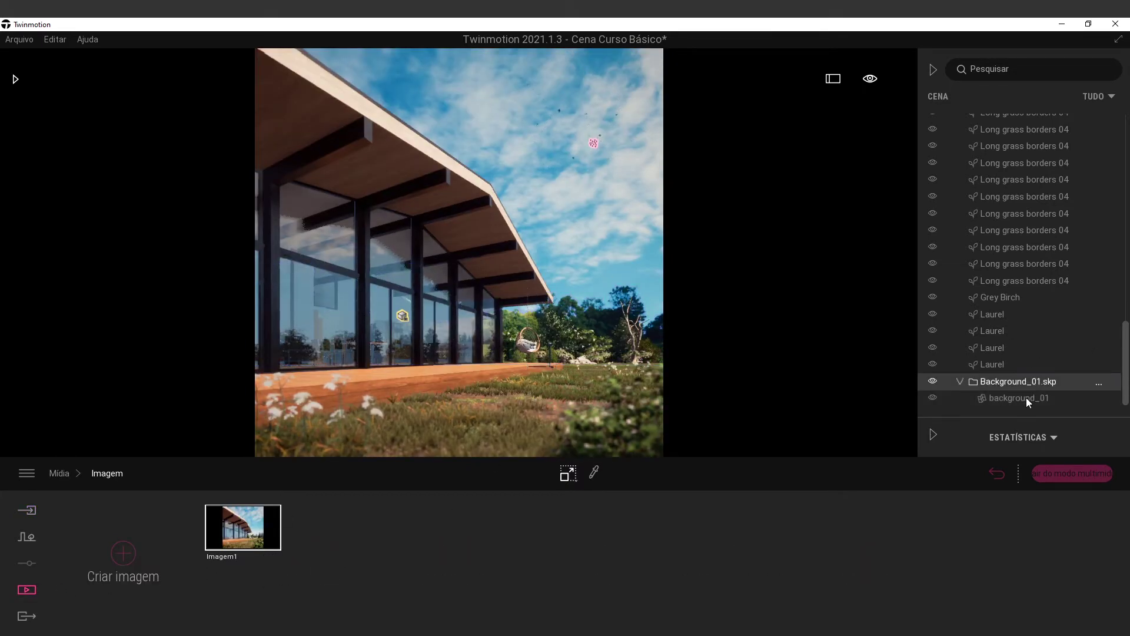
pyautogui.moveTo(570, 475)
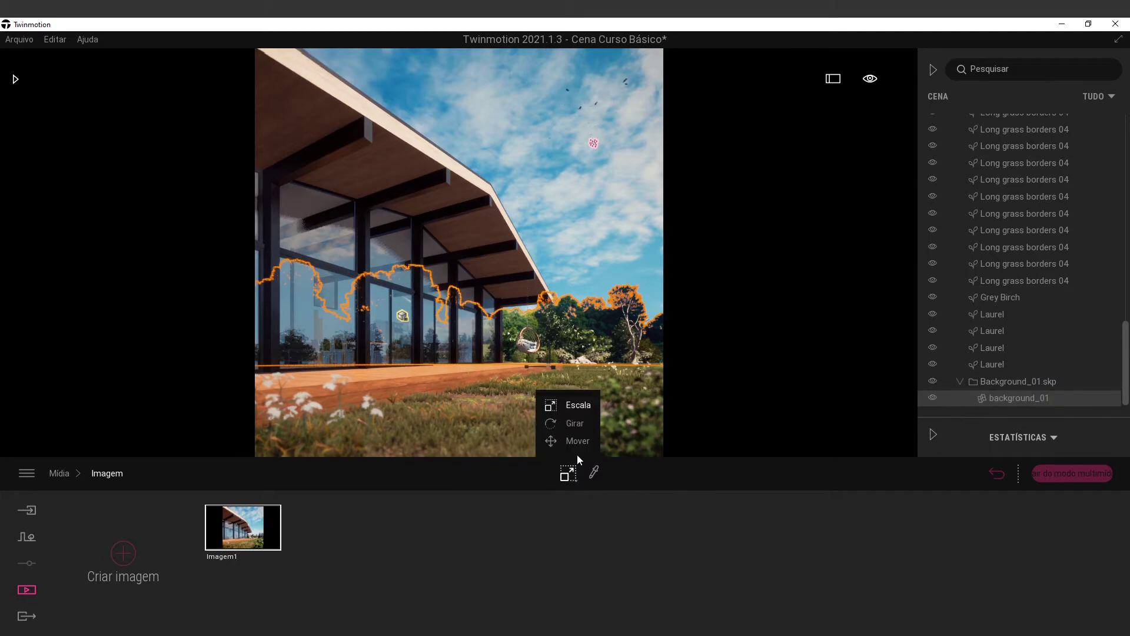
pyautogui.click(578, 440)
pyautogui.scroll(5, 567, 320)
pyautogui.moveTo(566, 320); pyautogui.dragTo(547, 376, button='right')
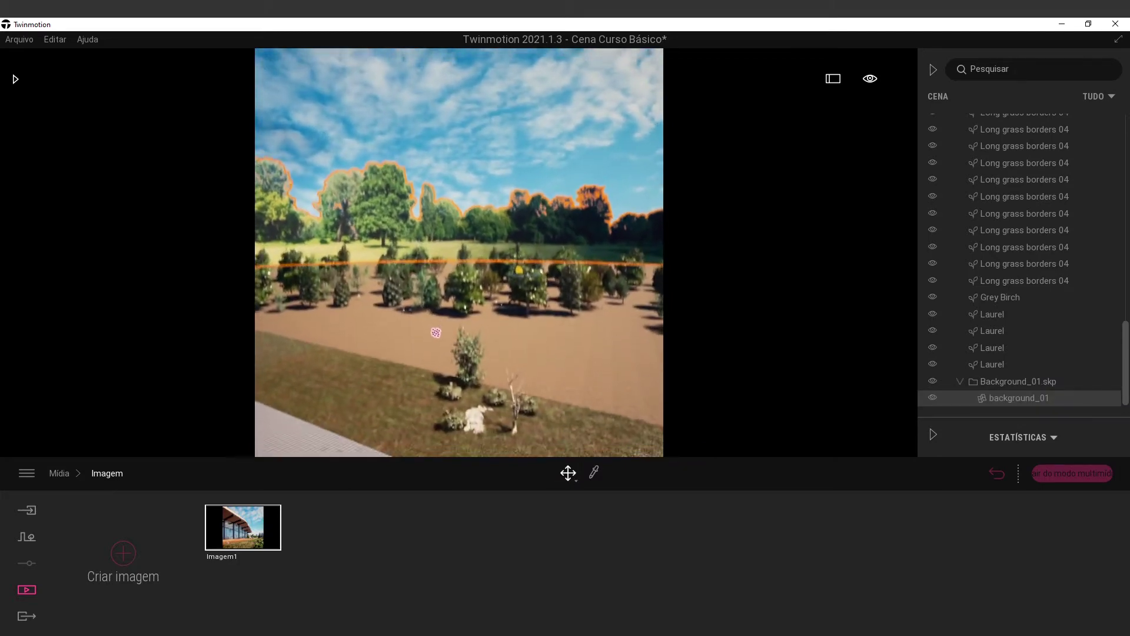
pyautogui.scroll(2, 542, 293)
pyautogui.moveTo(532, 309); pyautogui.dragTo(582, 305)
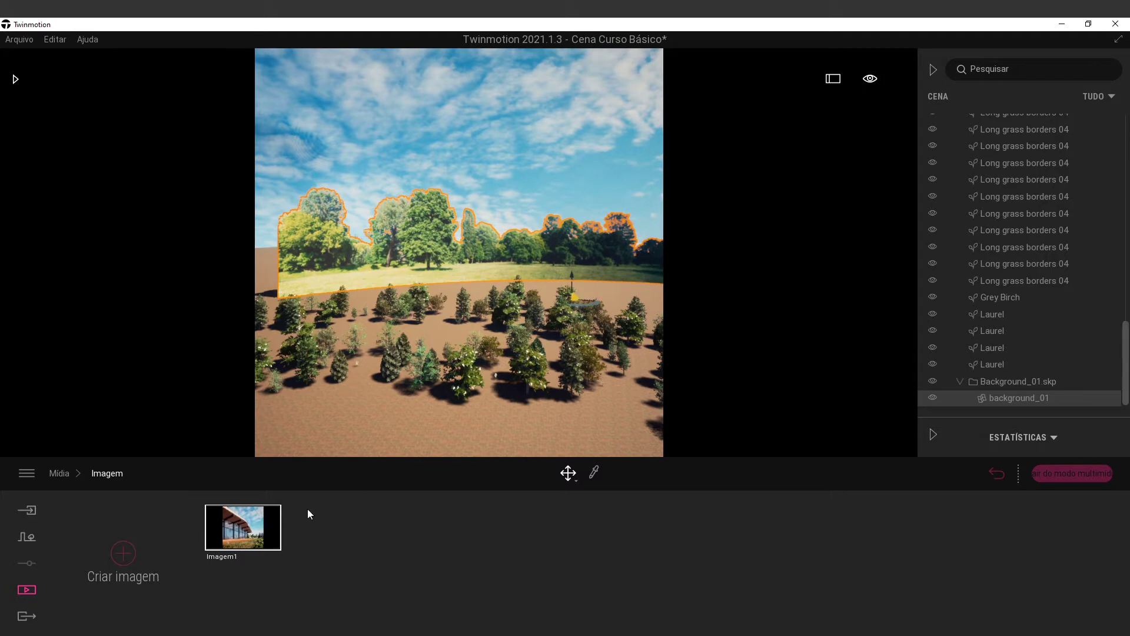
pyautogui.click(243, 526)
pyautogui.click(591, 207)
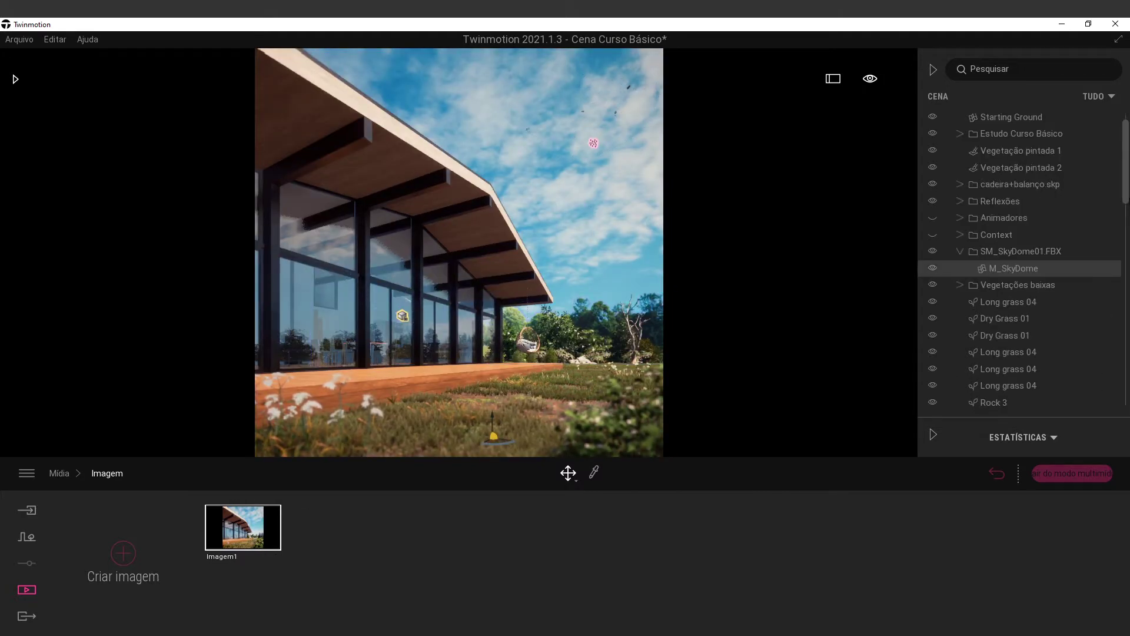
# Reselect Background_01.skp, shift it farther back and lower it slightly into the ground, and recheck the Imagem1 view.
pyautogui.moveTo(1126, 162); pyautogui.dragTo(1107, 398)
pyautogui.doubleClick(1023, 384)
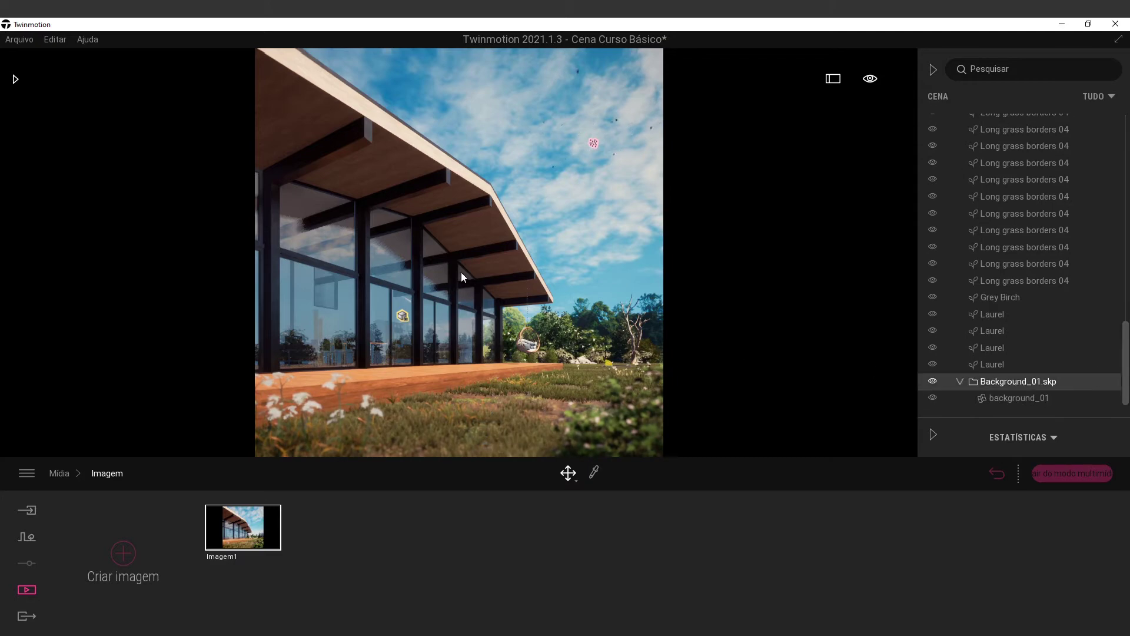
pyautogui.moveTo(545, 327); pyautogui.dragTo(624, 316)
pyautogui.click(576, 304)
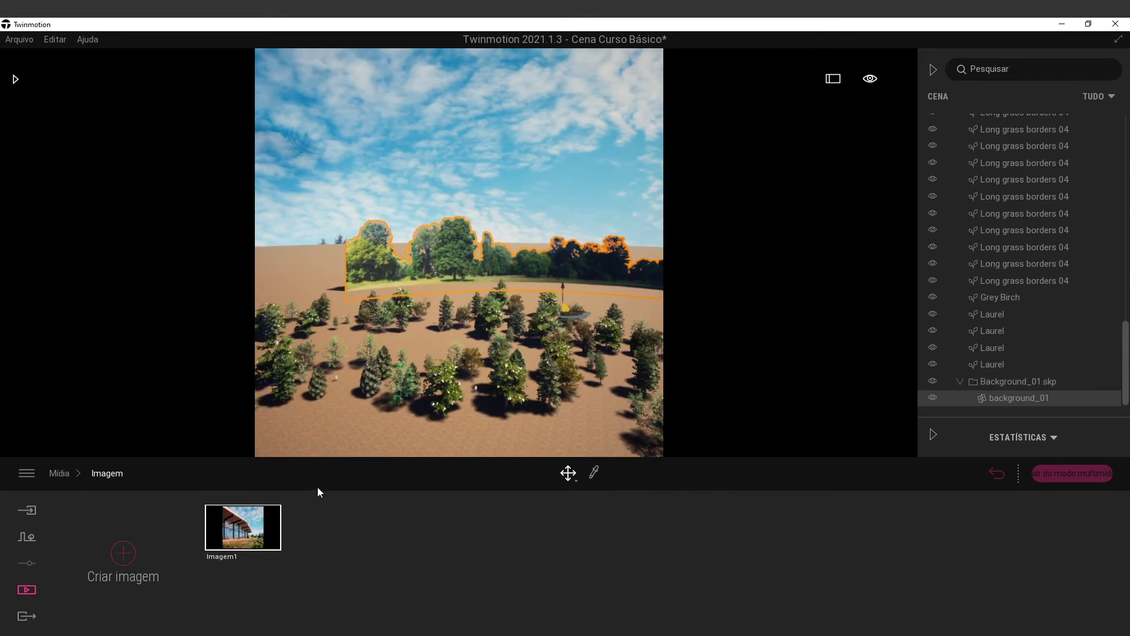
pyautogui.click(259, 531)
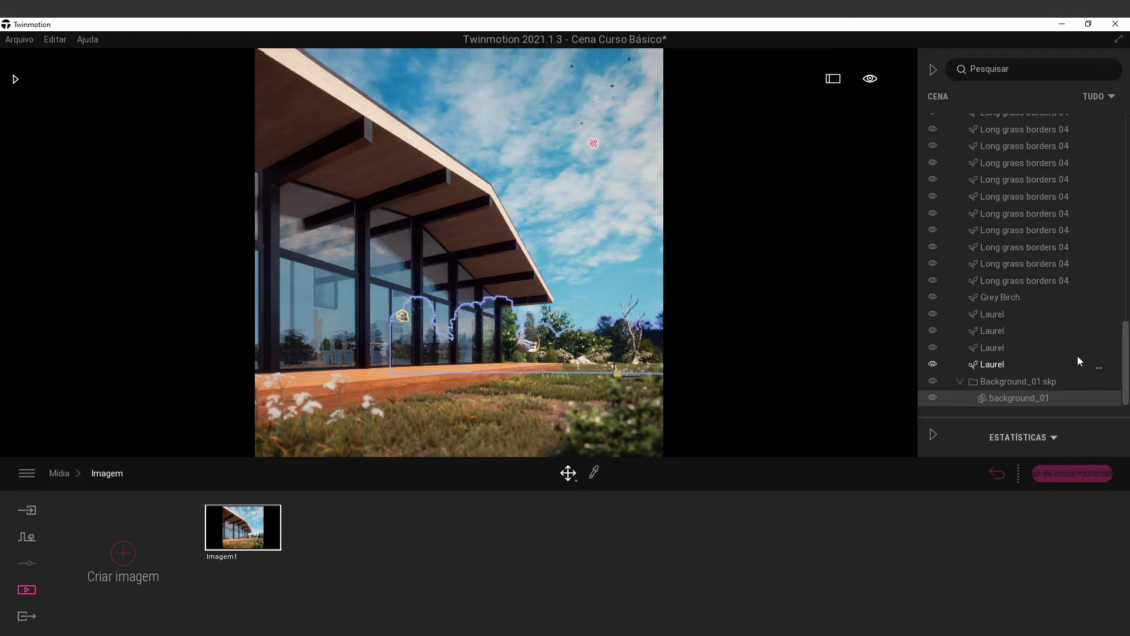
# Hide and show Background_01.skp to compare the house view with and without the tree line.
pyautogui.click(995, 365)
pyautogui.click(991, 379)
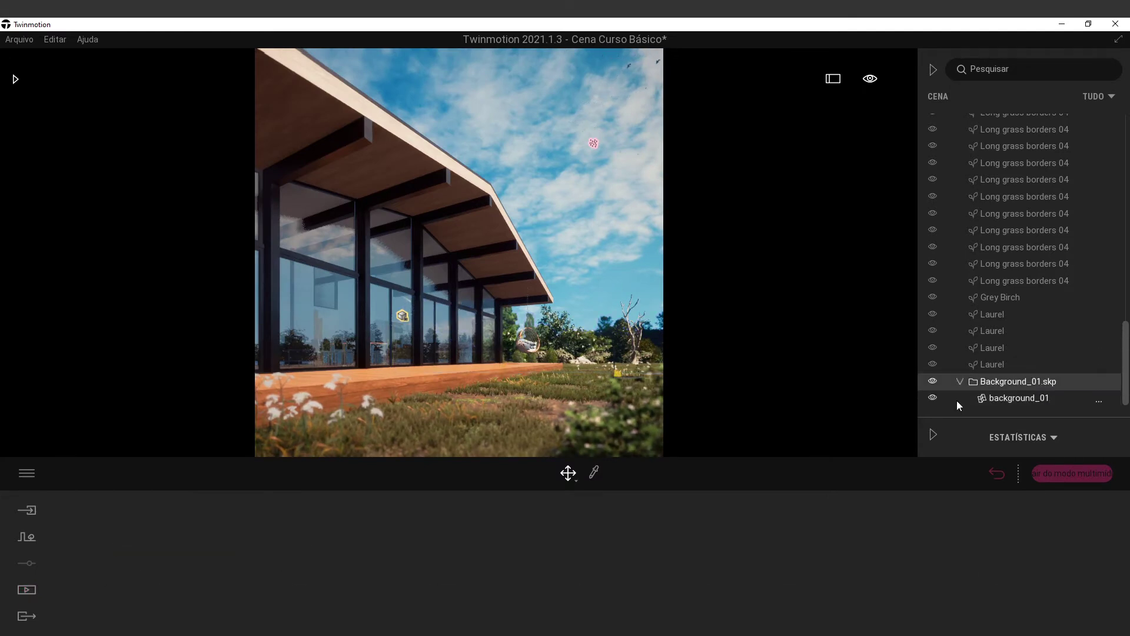
pyautogui.click(933, 382)
pyautogui.click(932, 381)
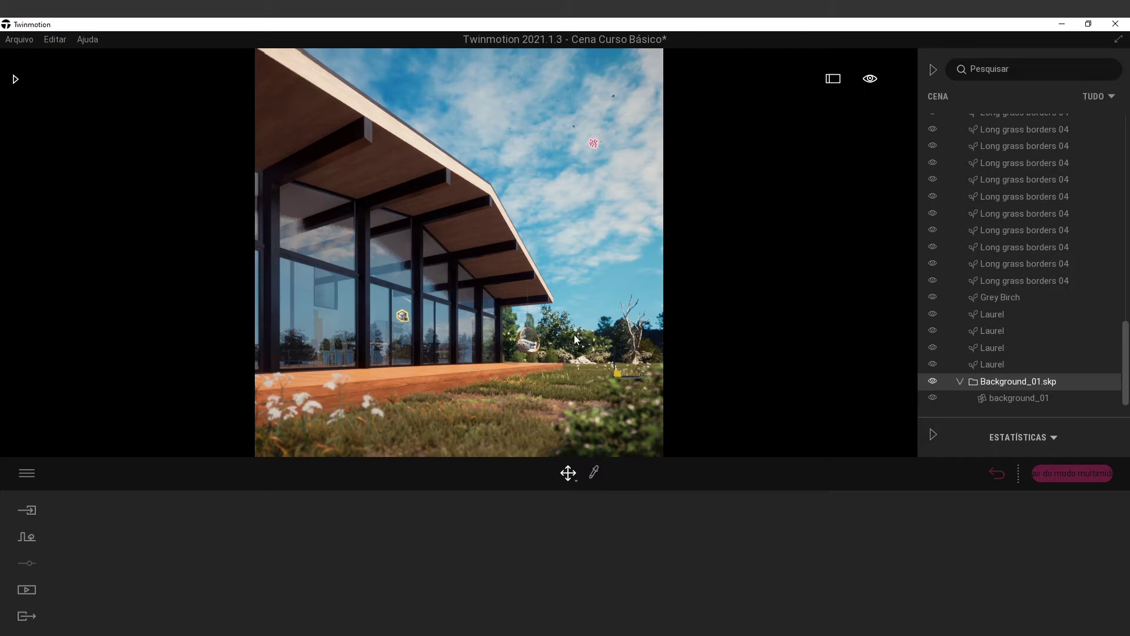
# Reposition Background_01.skp behind the distant trees and return to the Imagem1 view.
pyautogui.moveTo(643, 331); pyautogui.dragTo(596, 348)
pyautogui.click(27, 589)
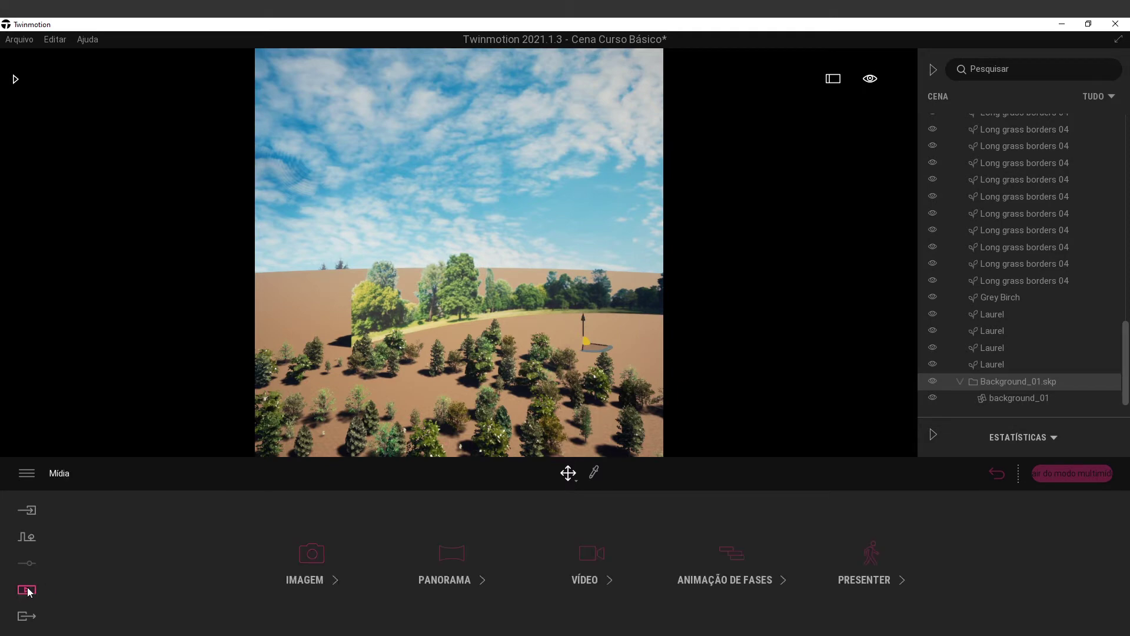
pyautogui.click(310, 554)
pyautogui.click(242, 527)
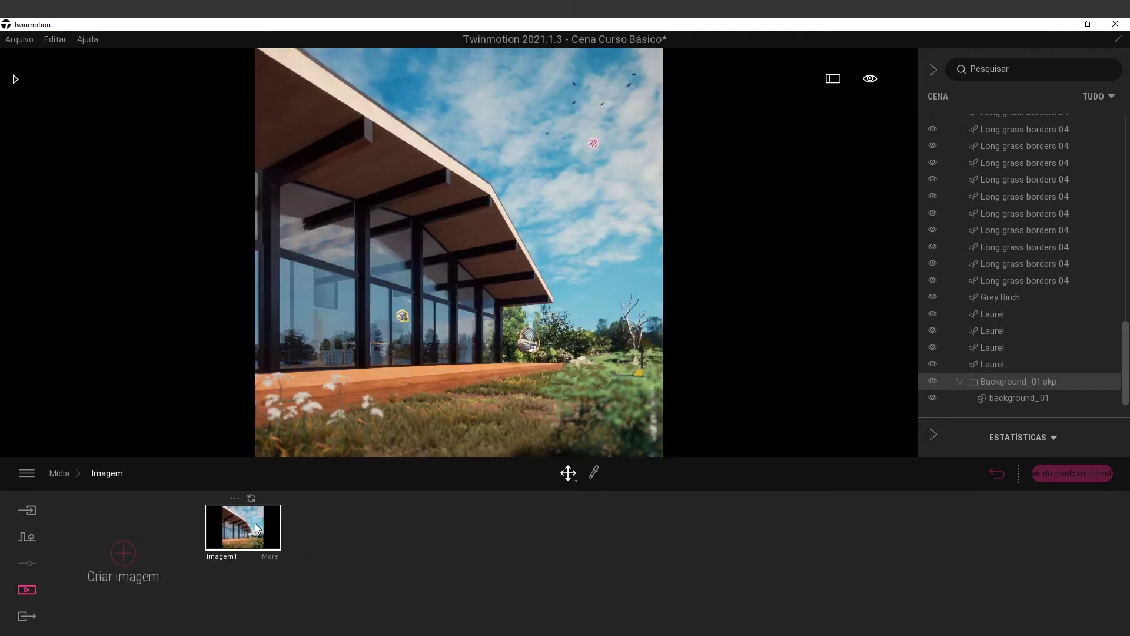
pyautogui.click(560, 211)
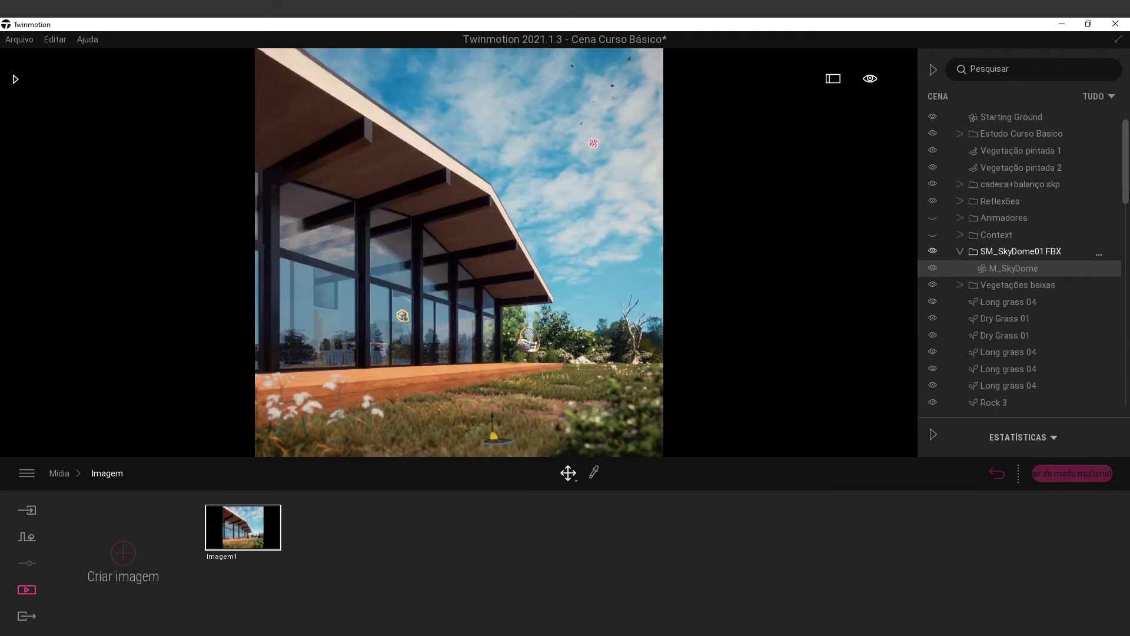
# Nudge Background_01.skp in the Imagem1 view and toggle its visibility to compare the scene with and without it.
pyautogui.scroll(-10, 998, 388)
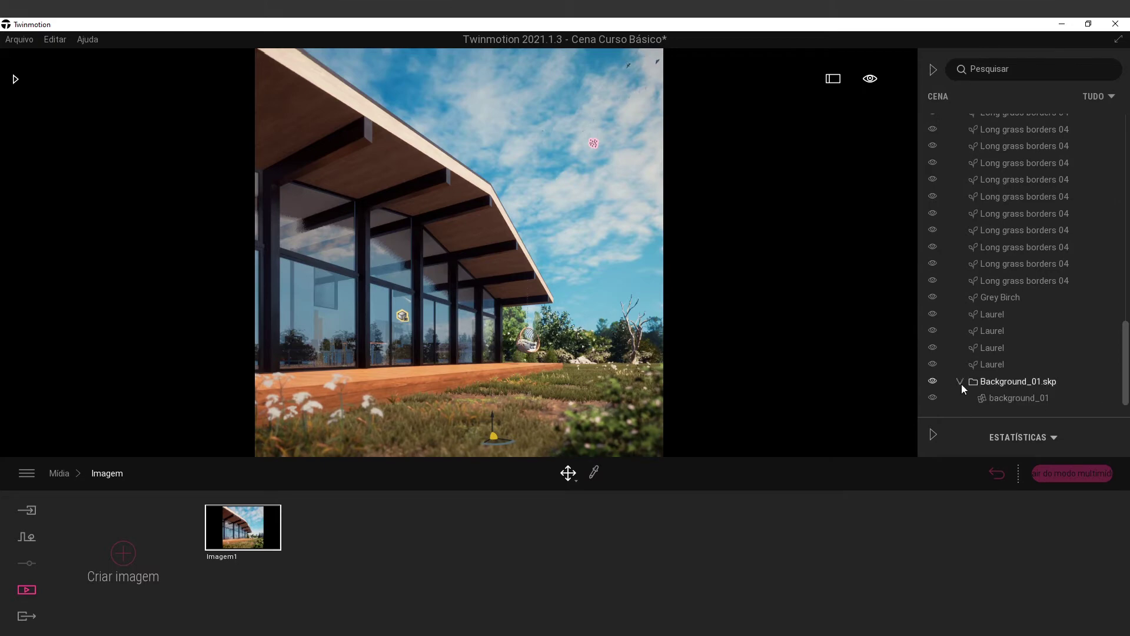
pyautogui.click(1000, 381)
pyautogui.moveTo(645, 354); pyautogui.dragTo(639, 348)
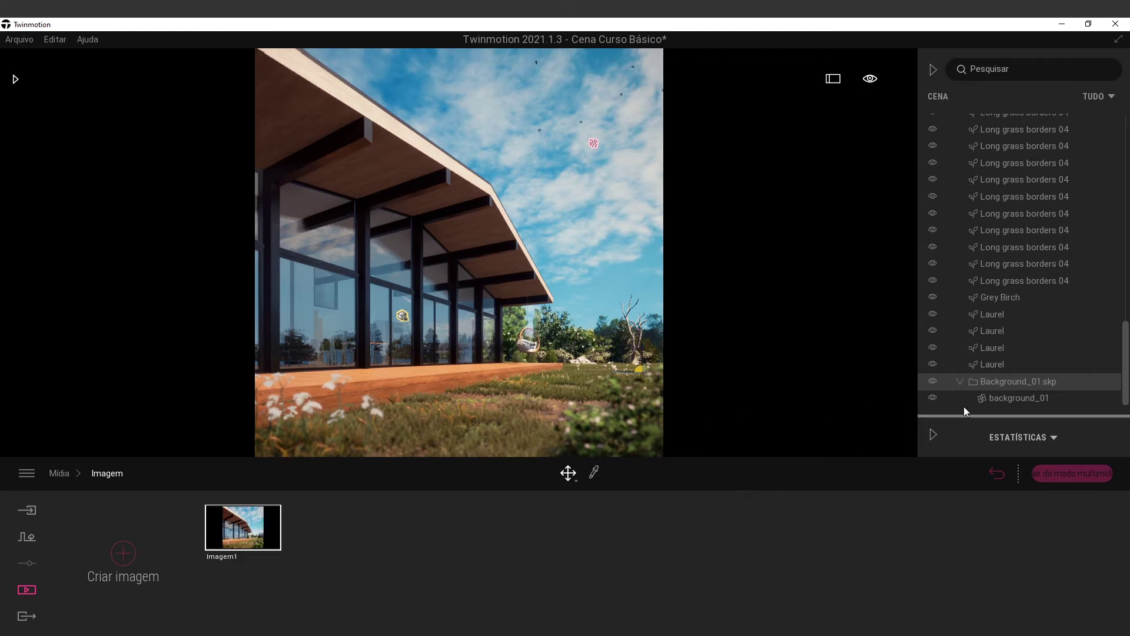
pyautogui.click(932, 381)
pyautogui.click(933, 381)
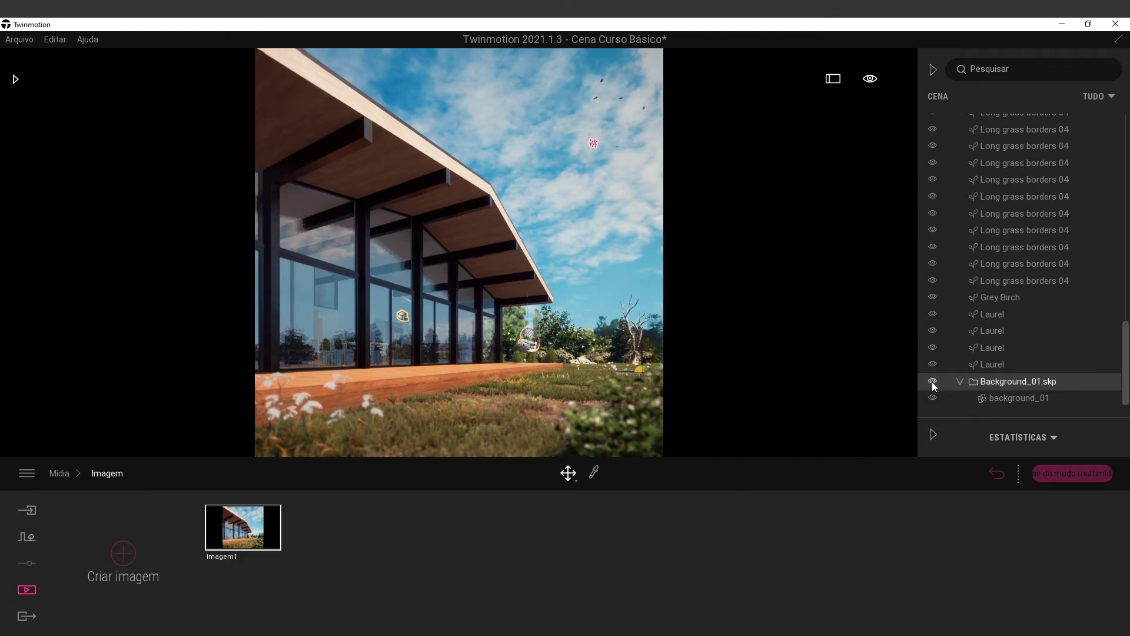
pyautogui.click(933, 382)
pyautogui.click(932, 382)
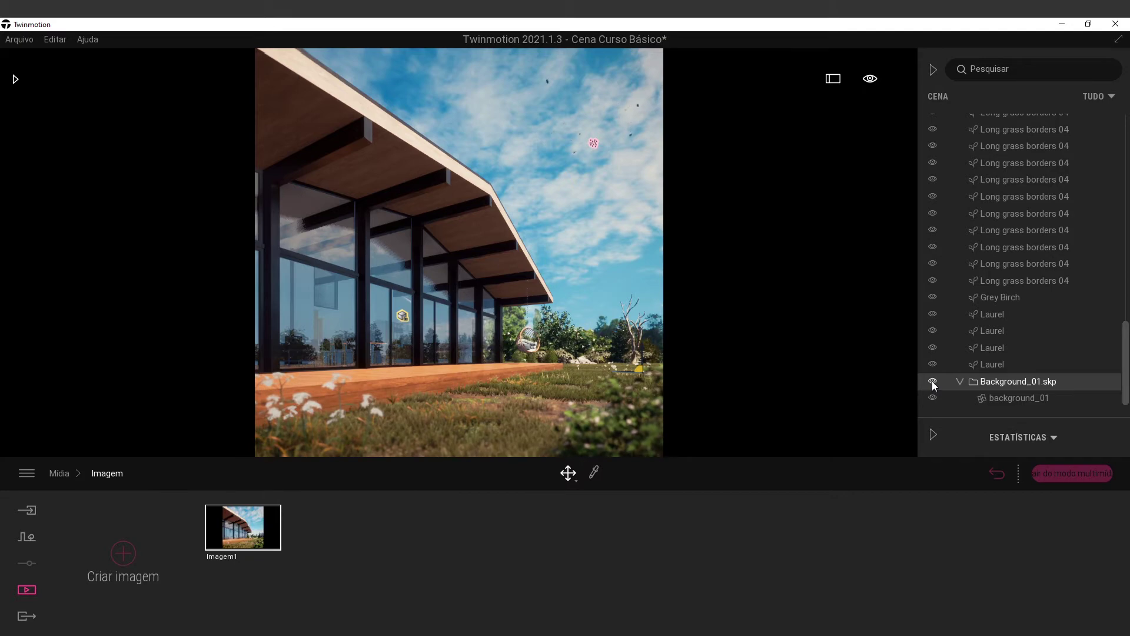
# Pick the background_01 material from the tree line and darken its color to grey 9D9D9D.
pyautogui.click(594, 472)
pyautogui.click(520, 310)
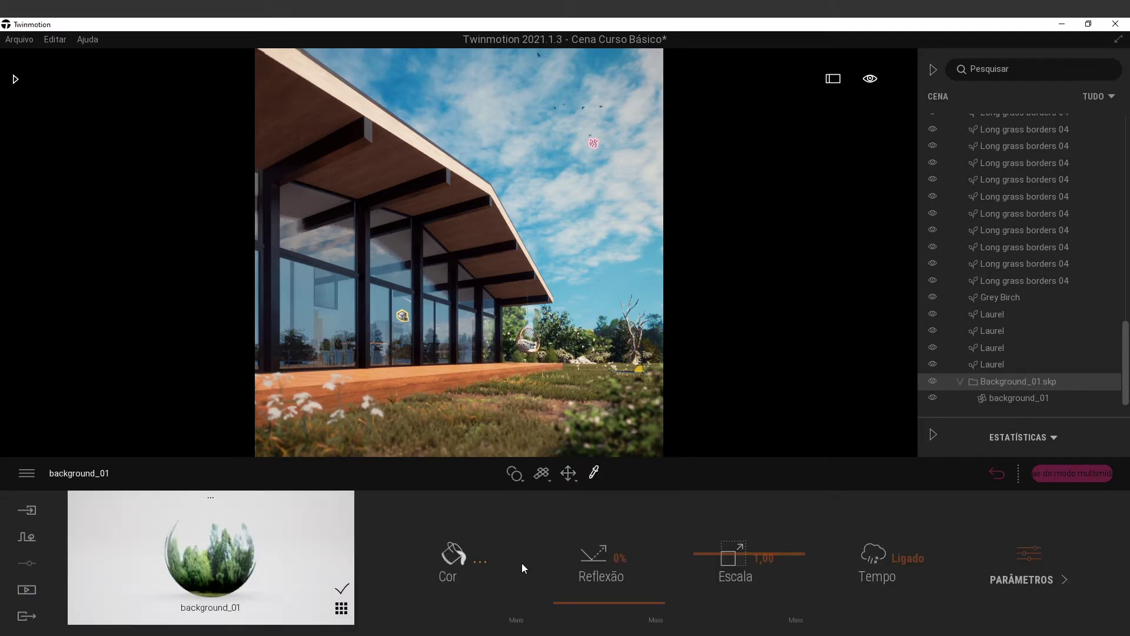
pyautogui.click(449, 532)
pyautogui.moveTo(530, 195); pyautogui.dragTo(160, 184)
pyautogui.moveTo(184, 261); pyautogui.dragTo(184, 289)
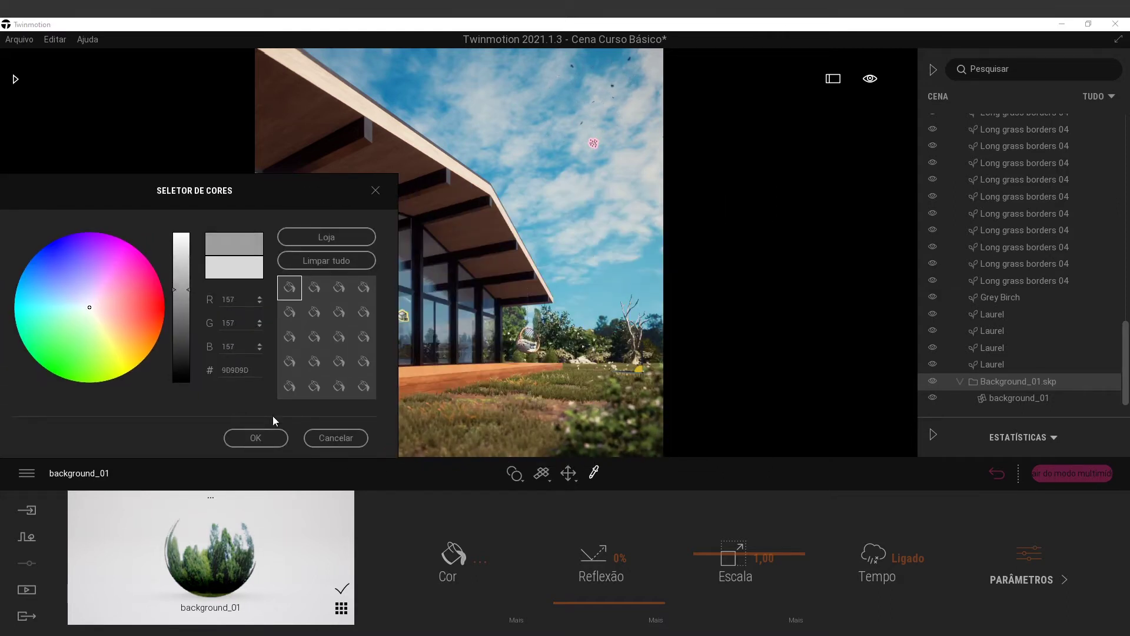
pyautogui.click(255, 437)
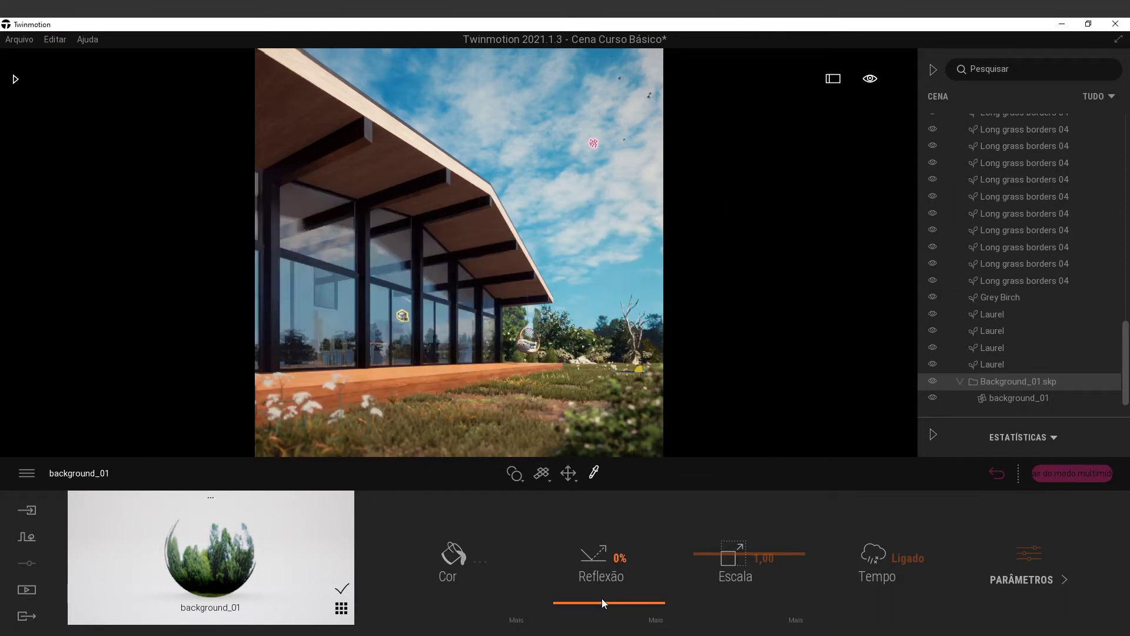
# Set the background_01 material's scale to 0.77 and lighten its color to C1C1C1.
pyautogui.moveTo(715, 557)
pyautogui.mouseDown()
pyautogui.moveTo(719, 526)
pyautogui.moveTo(721, 566)
pyautogui.mouseUp()
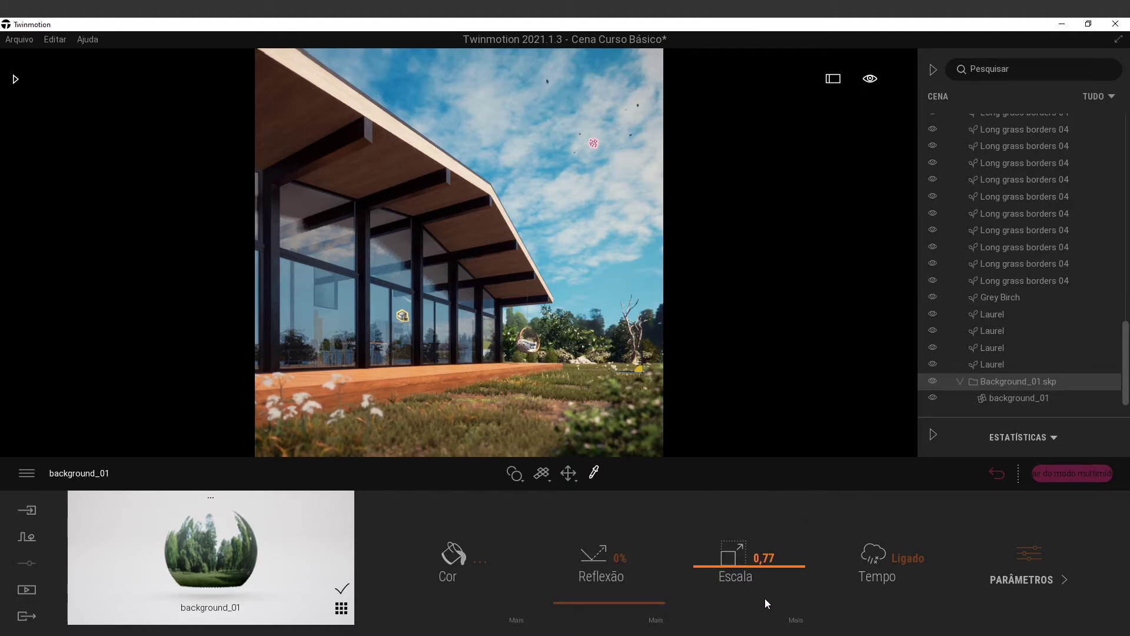
pyautogui.click(454, 553)
pyautogui.moveTo(249, 344)
pyautogui.mouseDown()
pyautogui.moveTo(247, 300)
pyautogui.moveTo(247, 324)
pyautogui.mouseUp()
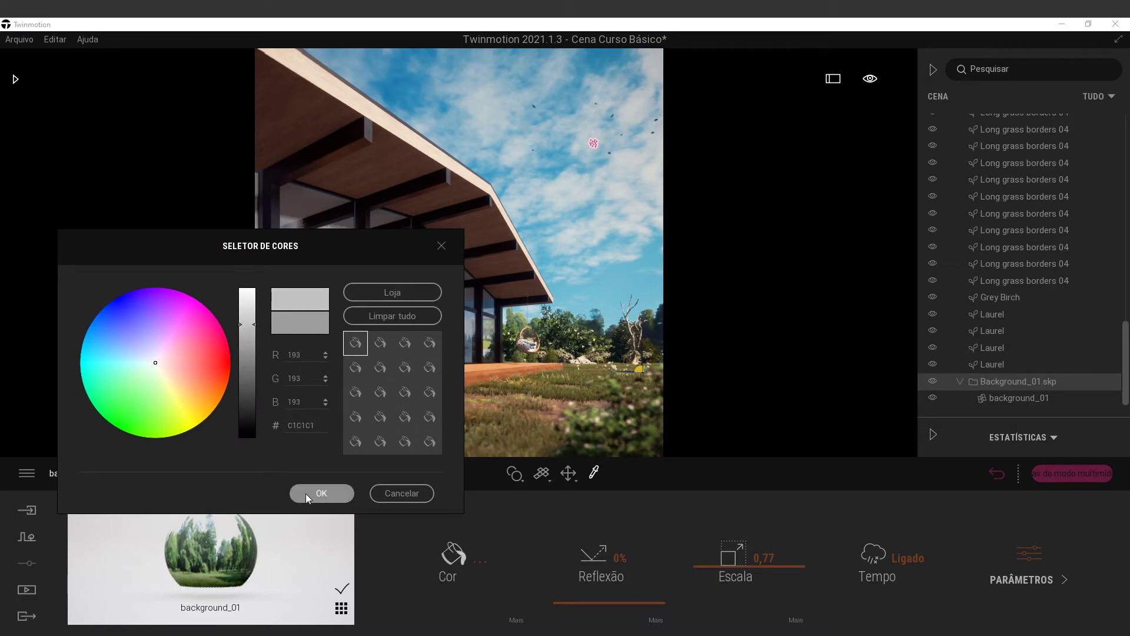
pyautogui.click(321, 493)
# Set the background_01 material's luminosity to 64% and its reflection to 69%.
pyautogui.click(516, 619)
pyautogui.moveTo(723, 578); pyautogui.dragTo(712, 538)
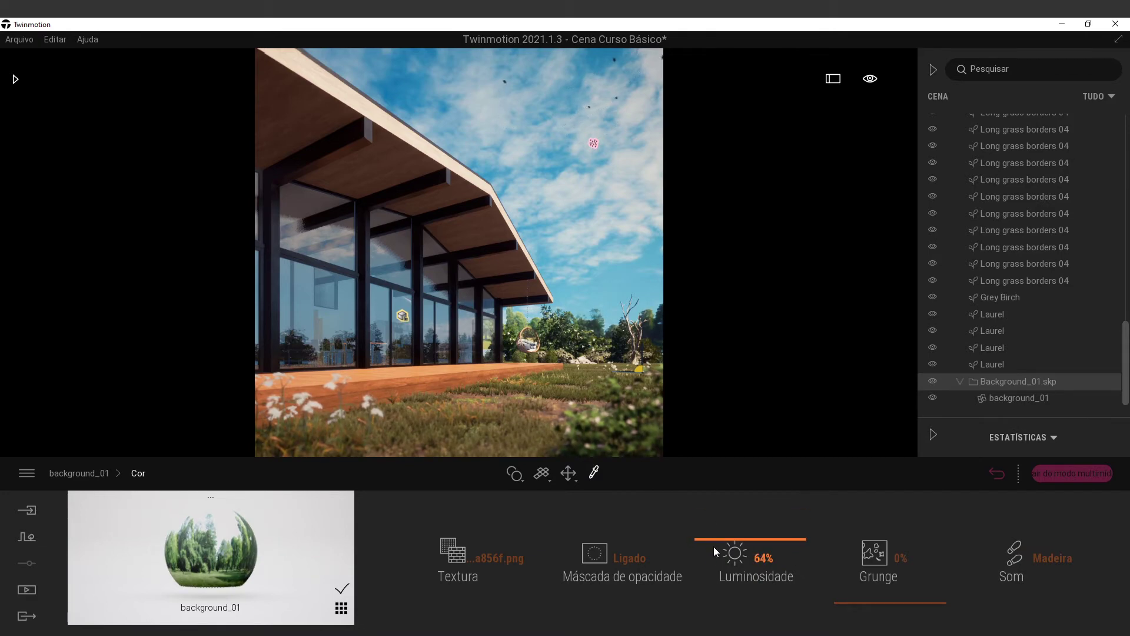
pyautogui.click(79, 473)
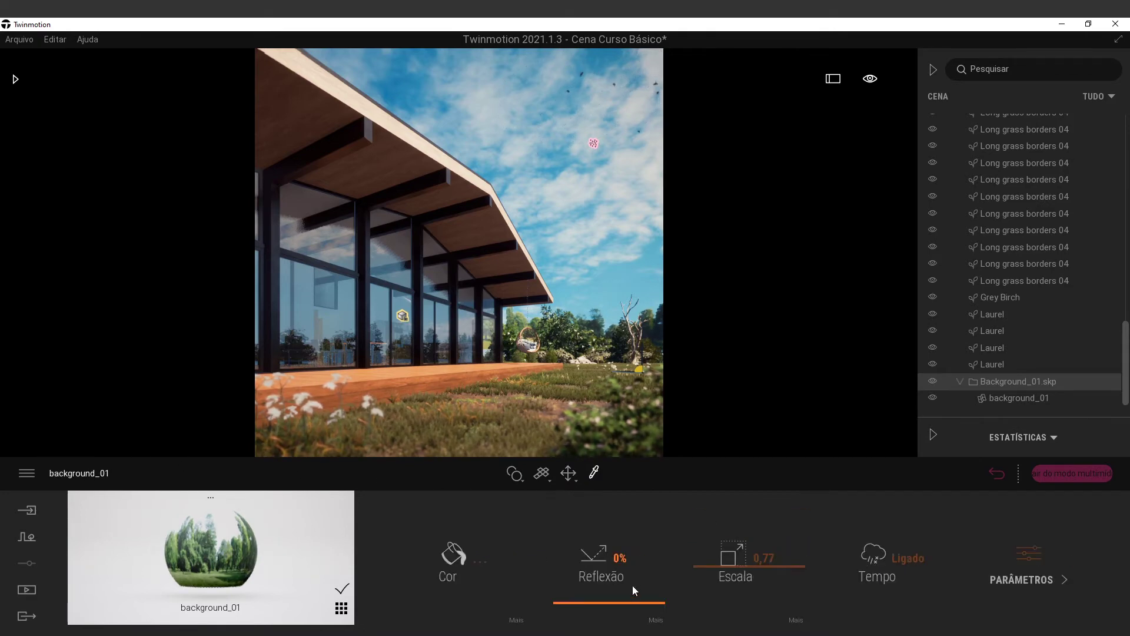
pyautogui.moveTo(635, 589); pyautogui.dragTo(606, 533)
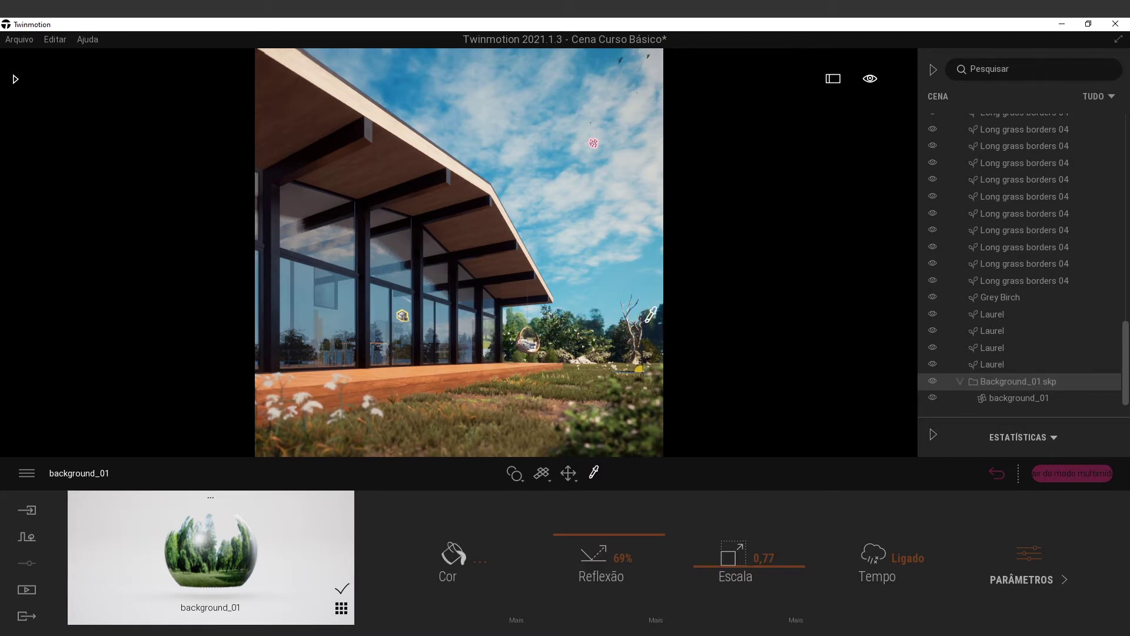
pyautogui.click(751, 386)
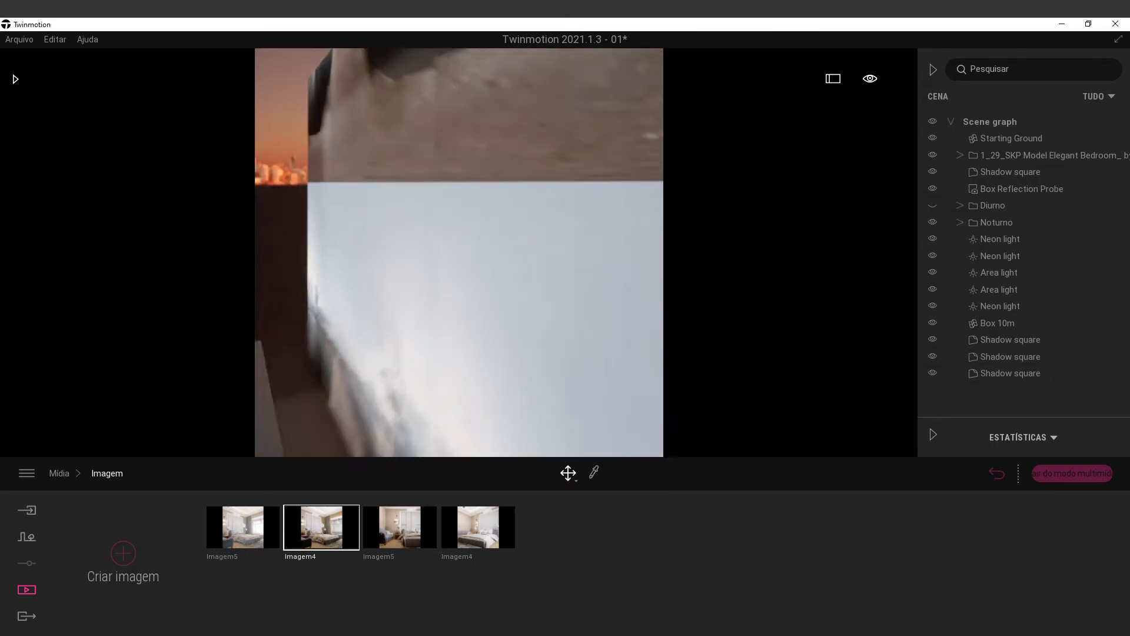
# Delete the Box 10m backdrop in the Noturno group outside the bedroom window, and undo the deletion.
pyautogui.click(450, 211)
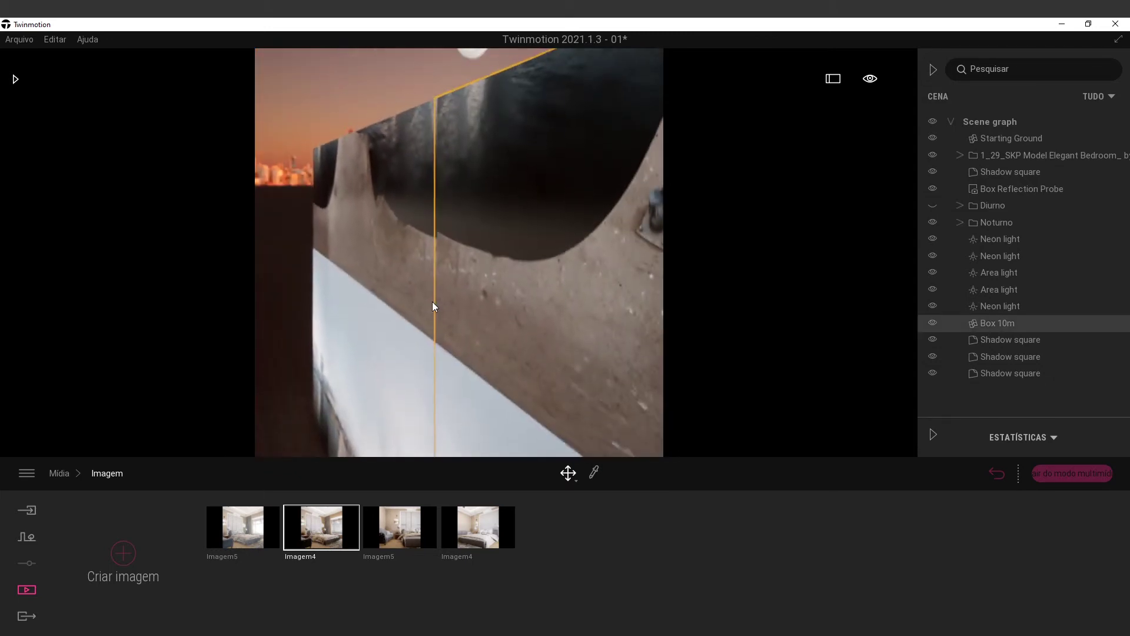
pyautogui.click(401, 285)
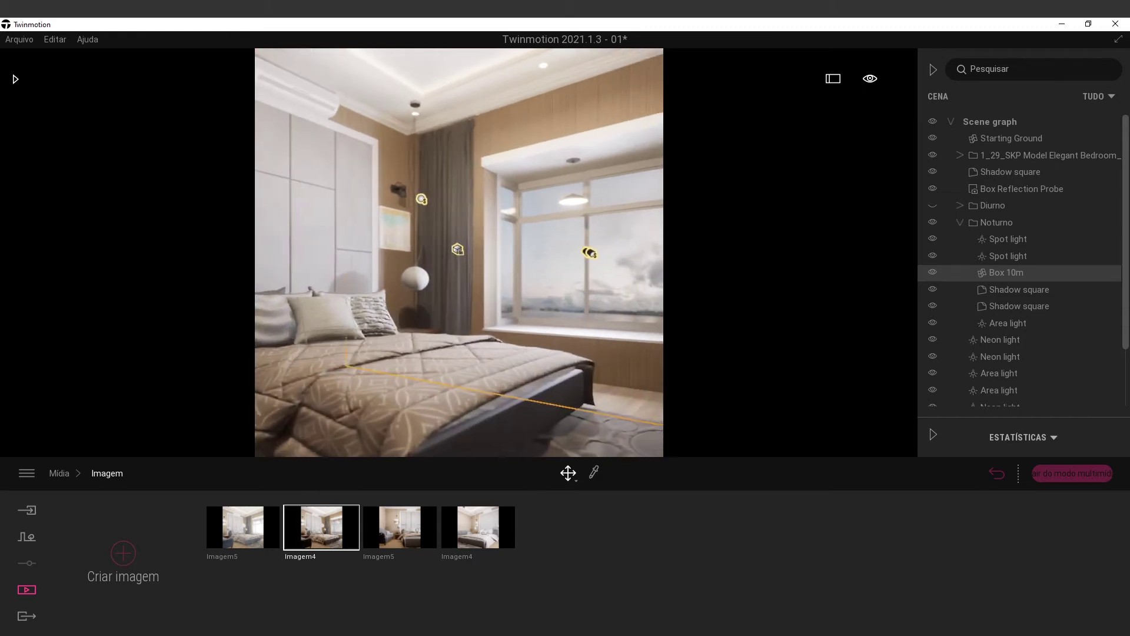
pyautogui.press('Delete')
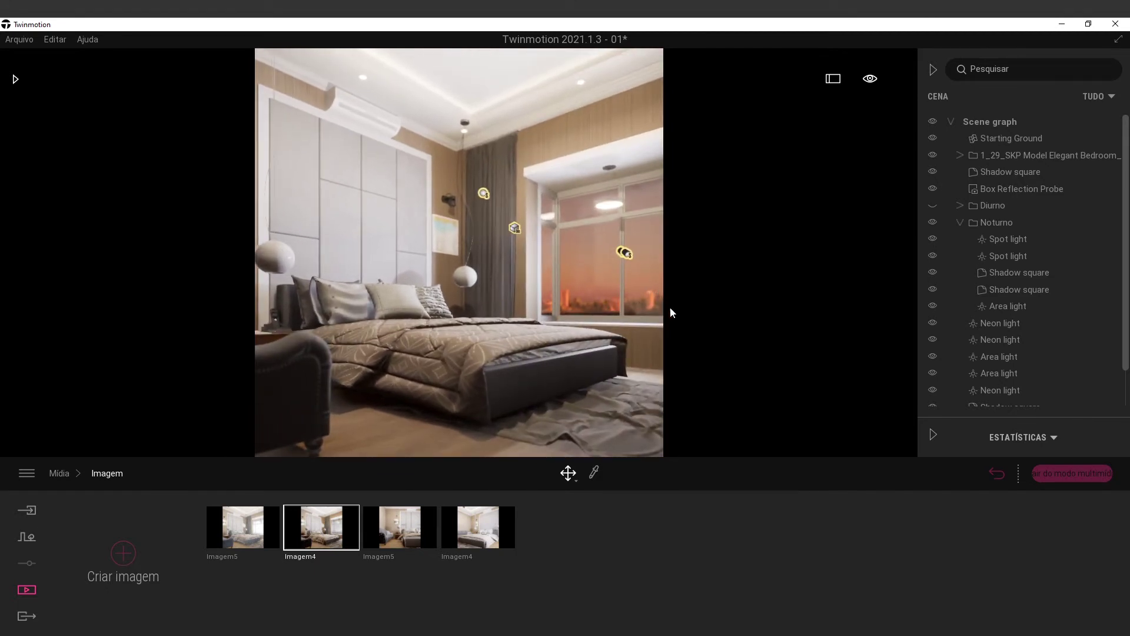
pyautogui.hotkey('ctrl', 'z')
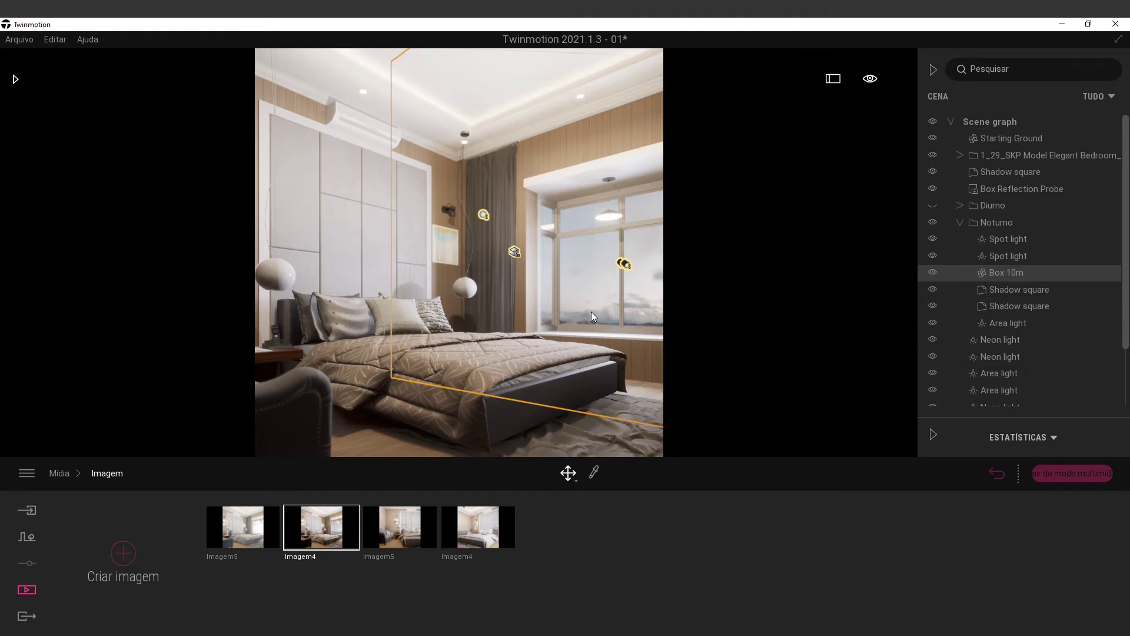
# Delete the Box 10m backdrop from the Noturno group outside the bedroom window.
pyautogui.moveTo(605, 313); pyautogui.dragTo(593, 312)
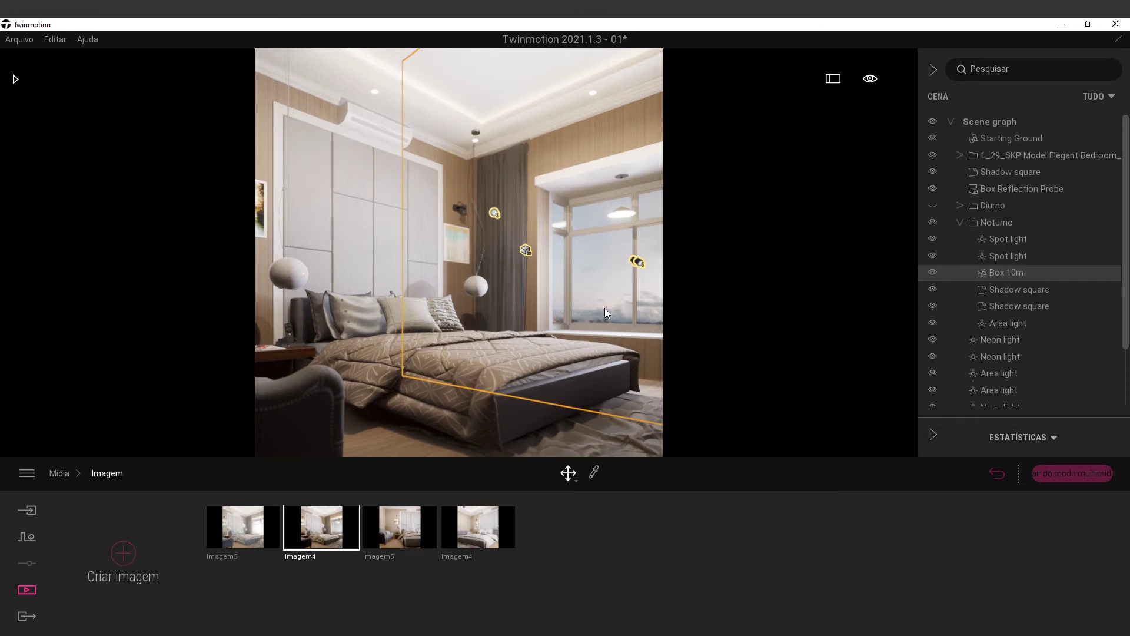
pyautogui.press('Delete')
pyautogui.moveTo(574, 321); pyautogui.dragTo(562, 320)
# Place a new Box 10m primitive from the object library outside the bedroom window.
pyautogui.click(15, 79)
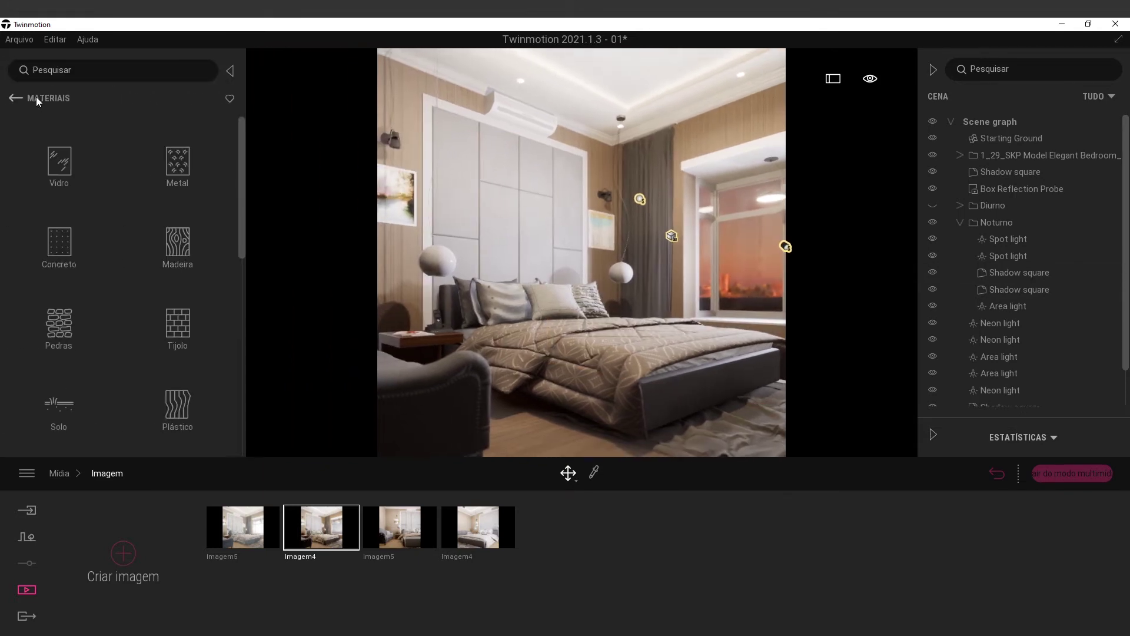
pyautogui.click(13, 98)
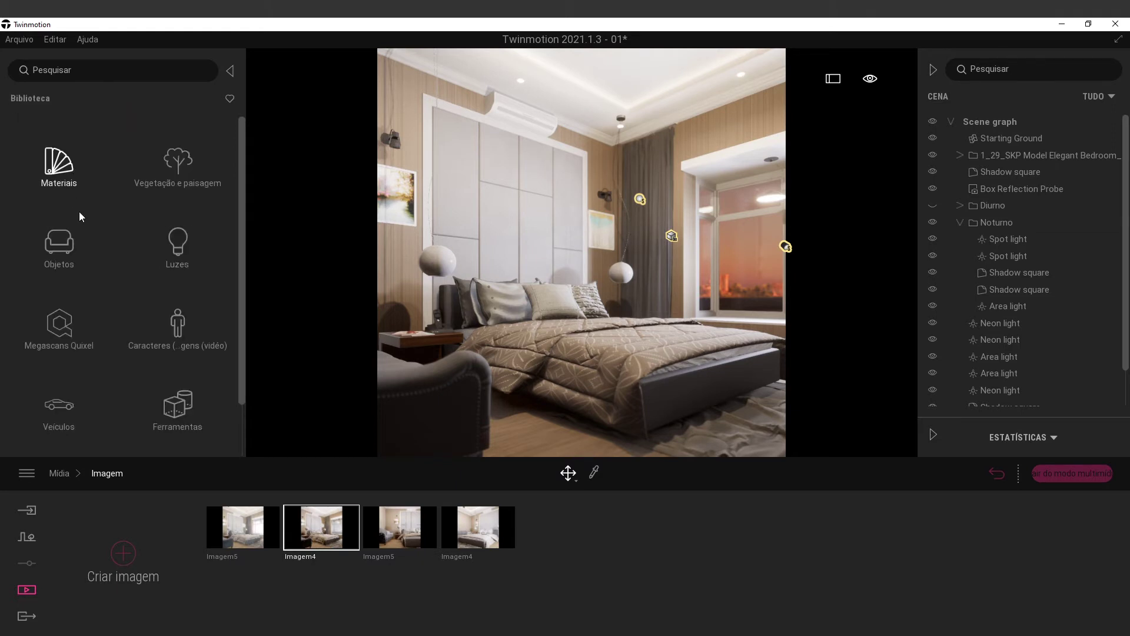
pyautogui.click(62, 244)
pyautogui.click(82, 248)
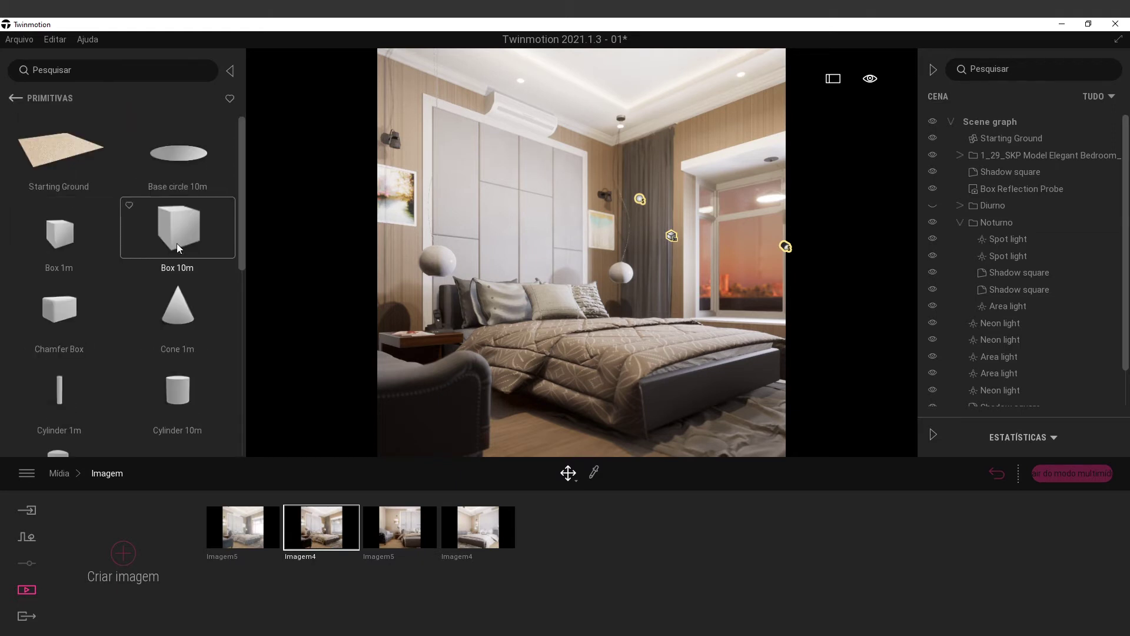
pyautogui.moveTo(178, 247); pyautogui.dragTo(412, 518)
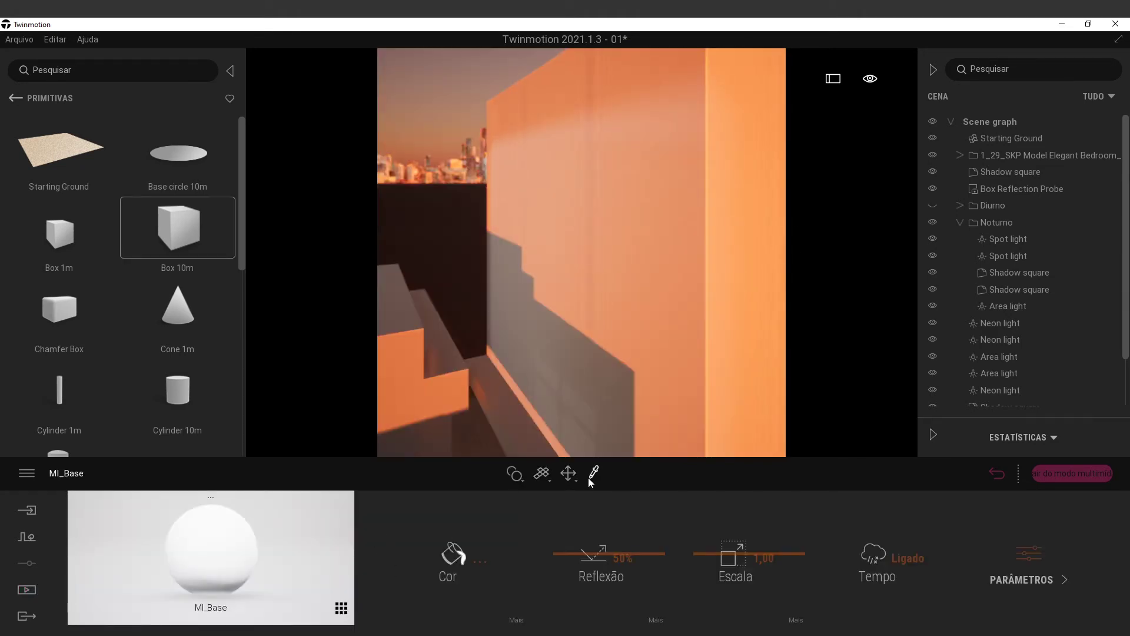
# Create a new material for the box and rename it Background.
pyautogui.click(344, 609)
pyautogui.click(122, 524)
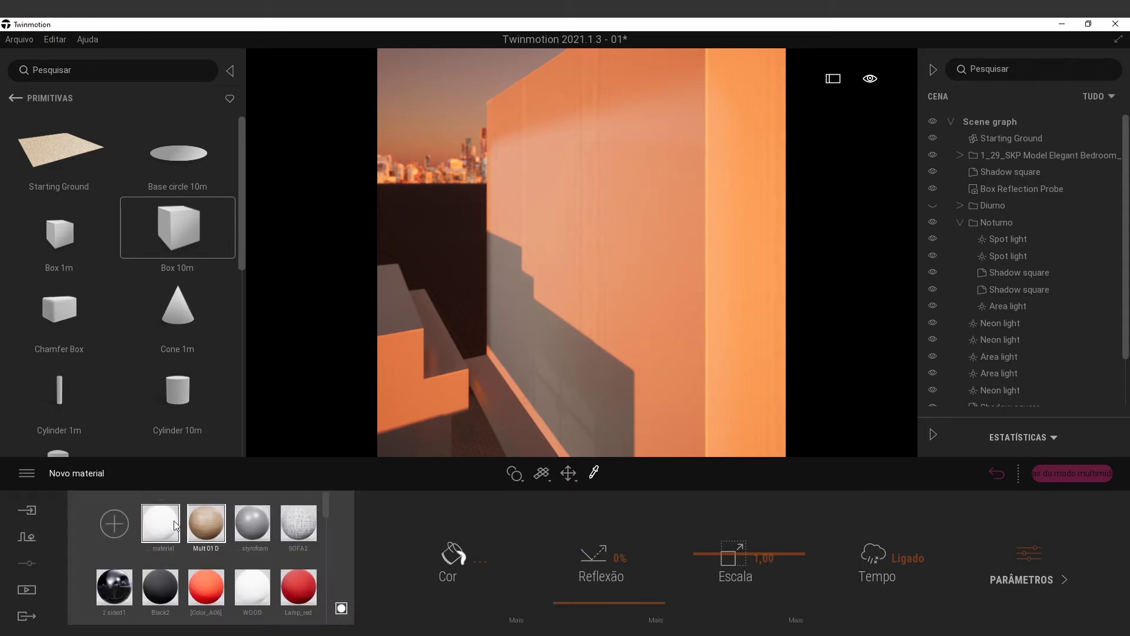
pyautogui.rightClick(159, 533)
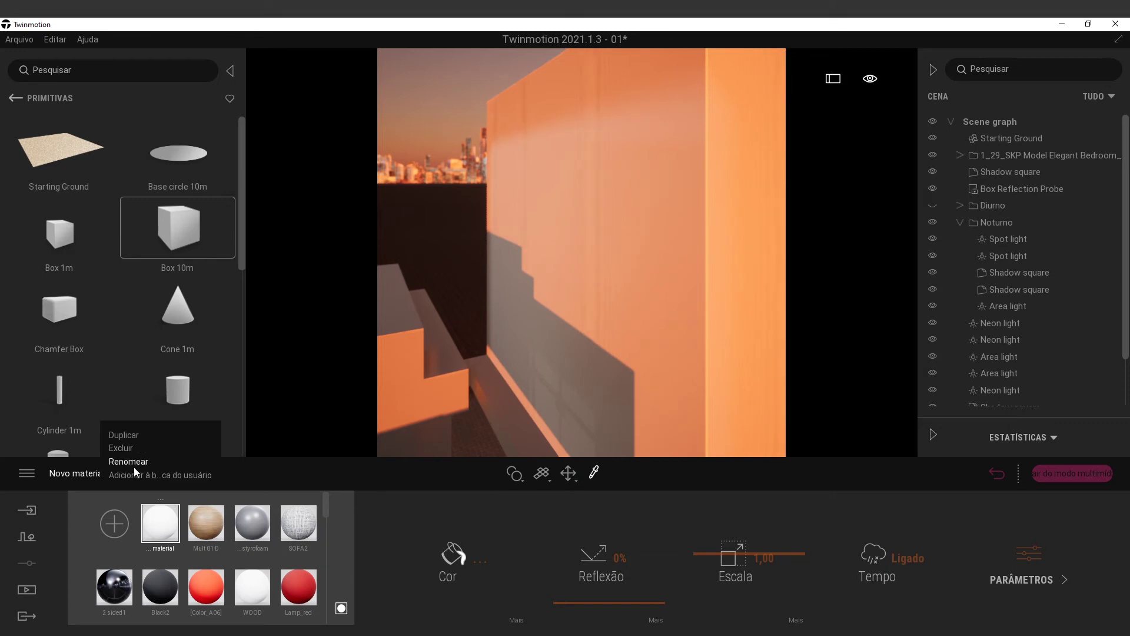
pyautogui.click(133, 465)
pyautogui.write('Back')
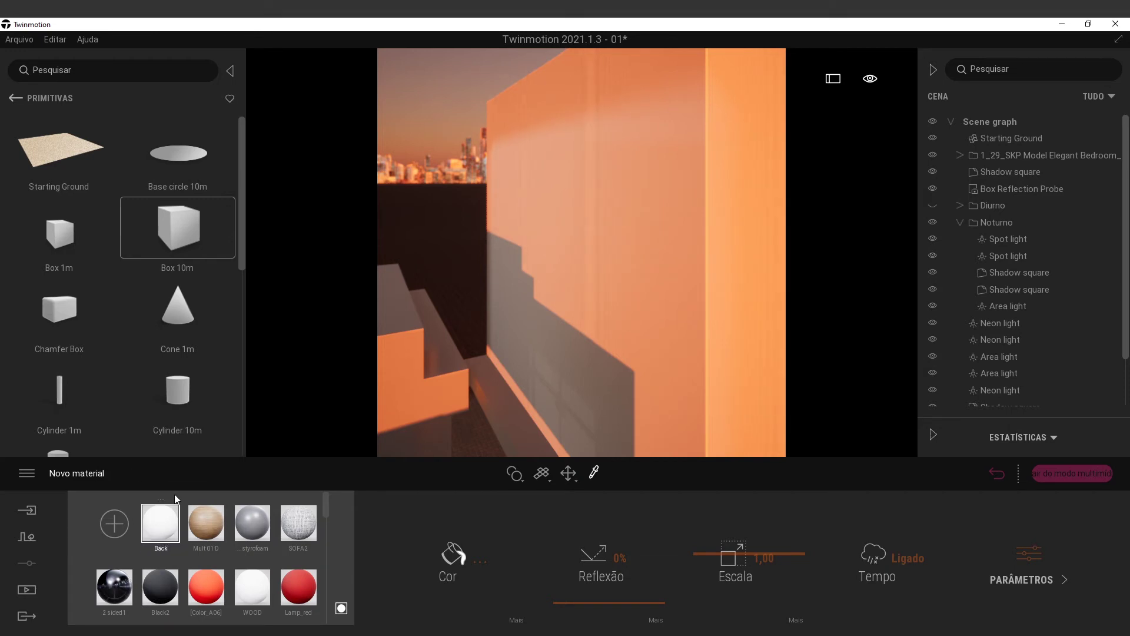
pyautogui.write('ground')
pyautogui.press('Return')
# Set the Background material's color to a dark pink.
pyautogui.click(450, 553)
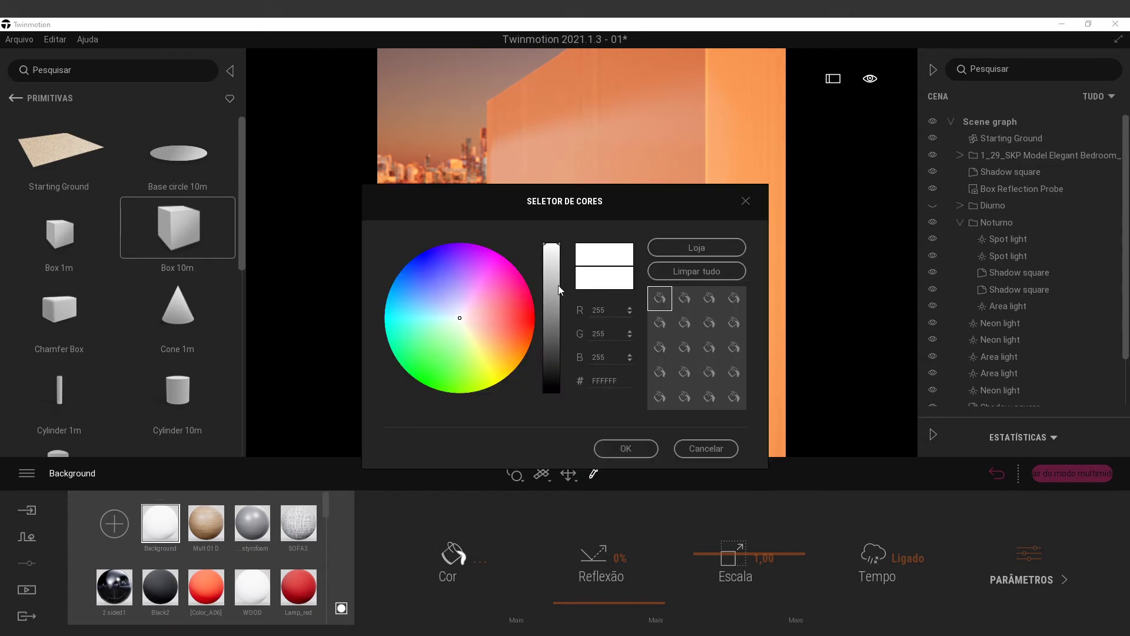
pyautogui.click(510, 299)
pyautogui.moveTo(550, 290); pyautogui.dragTo(551, 310)
pyautogui.click(628, 448)
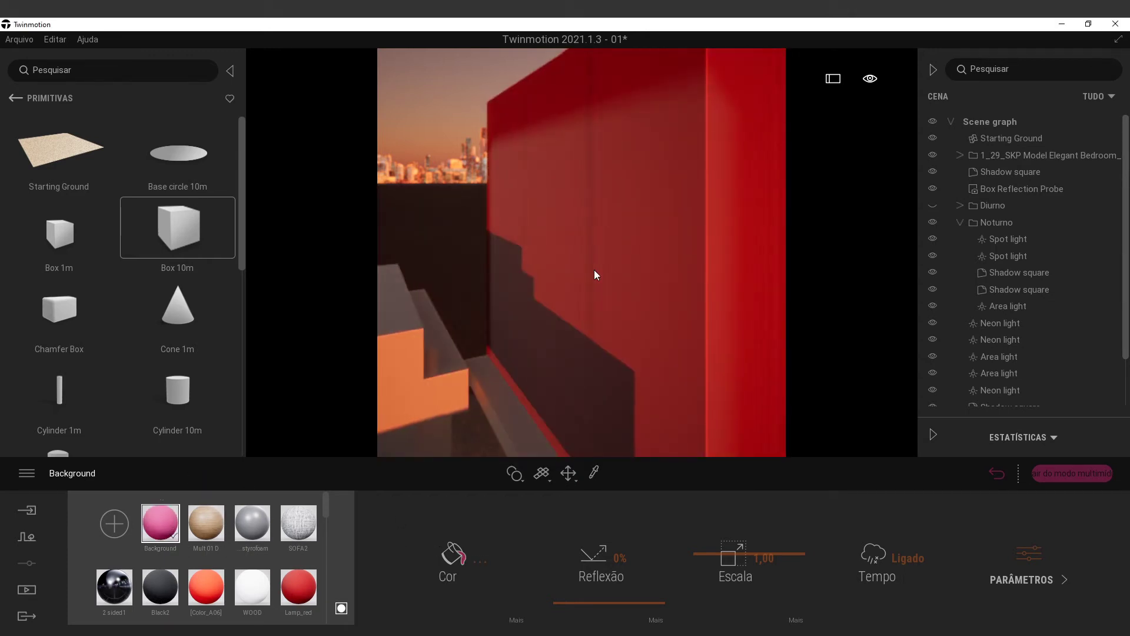
# Switch the material application mode from replacing the material everywhere to applying it to a single object.
pyautogui.moveTo(594, 270); pyautogui.dragTo(529, 504)
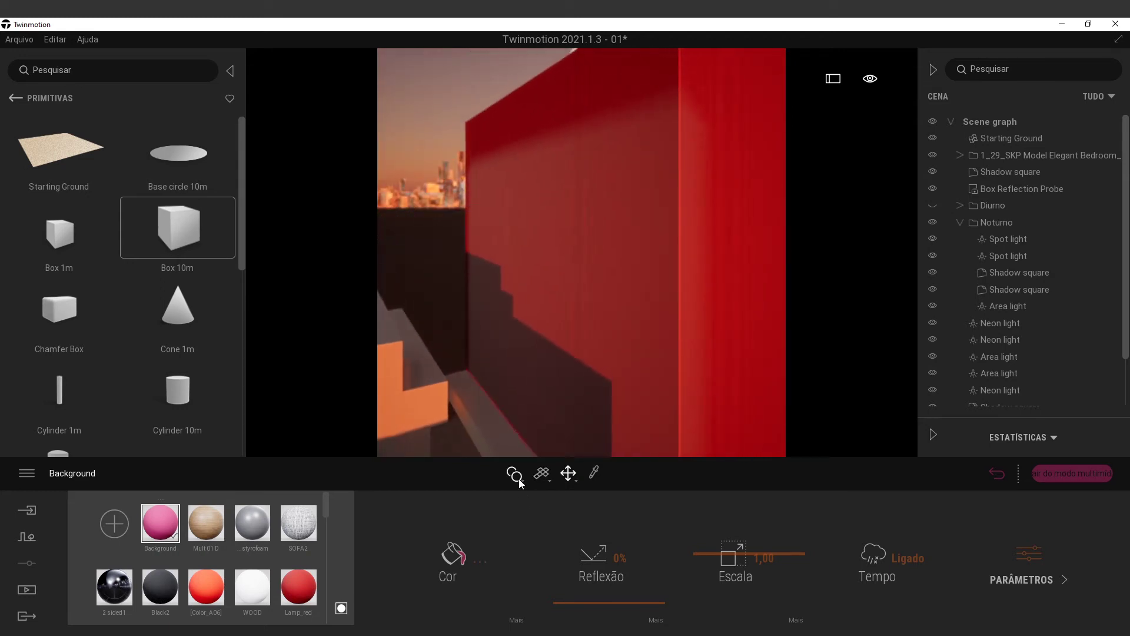
pyautogui.click(516, 475)
pyautogui.click(521, 441)
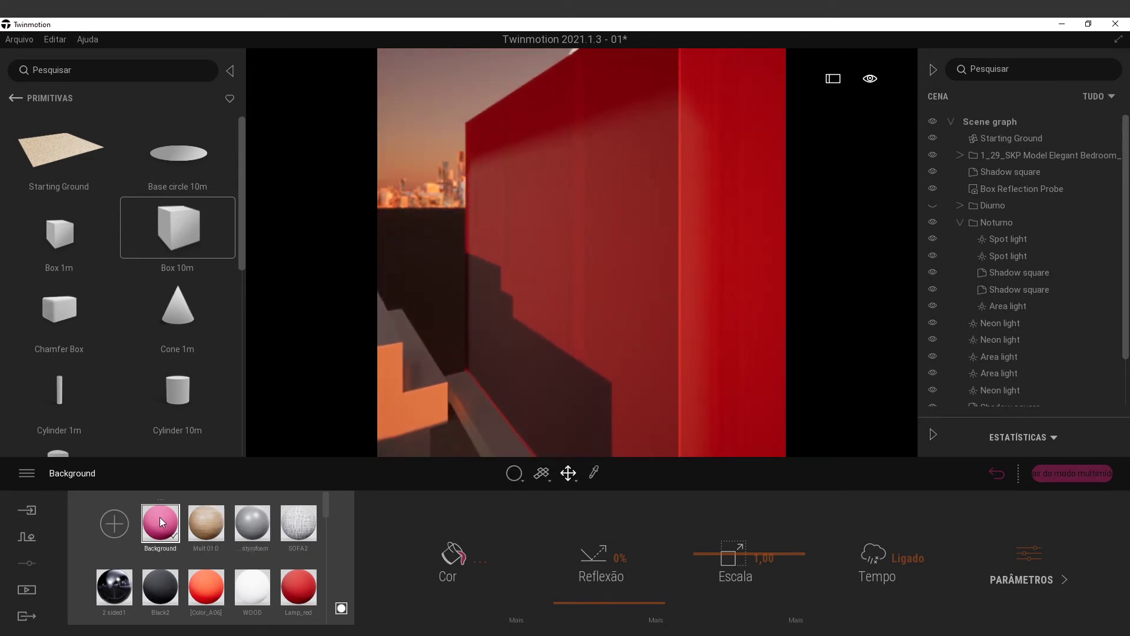
pyautogui.moveTo(557, 293); pyautogui.dragTo(529, 365)
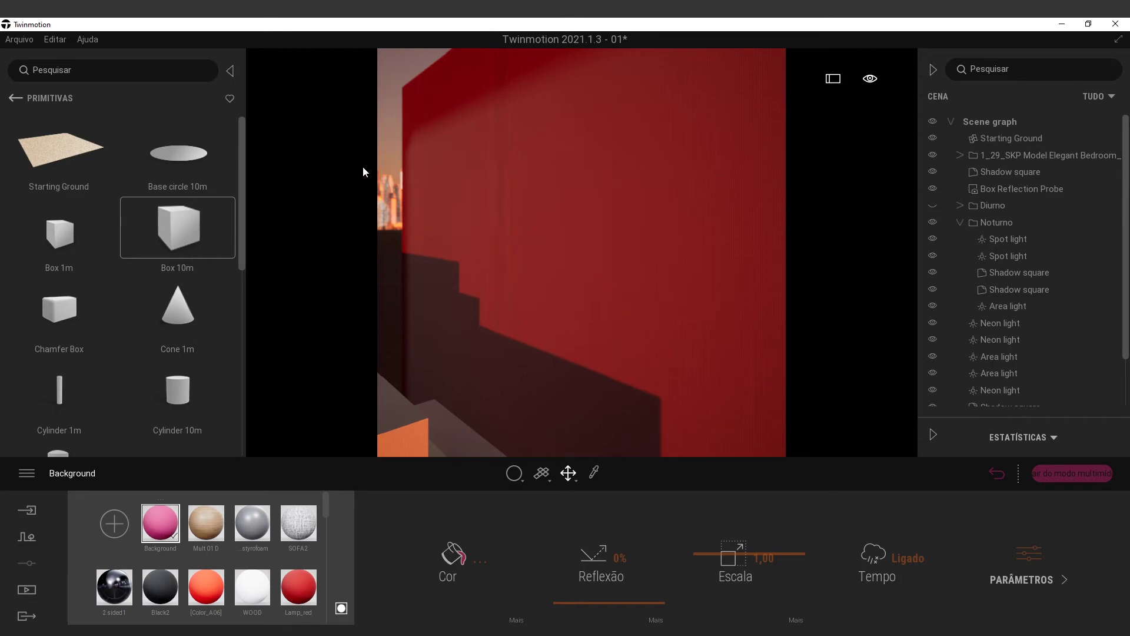
# Switch to Poly Haven in the browser and open the Rural Winter Roadside HDRI from the Skies > Sunrise-Sunset category.
pyautogui.hotkey('alt', 'Tab')
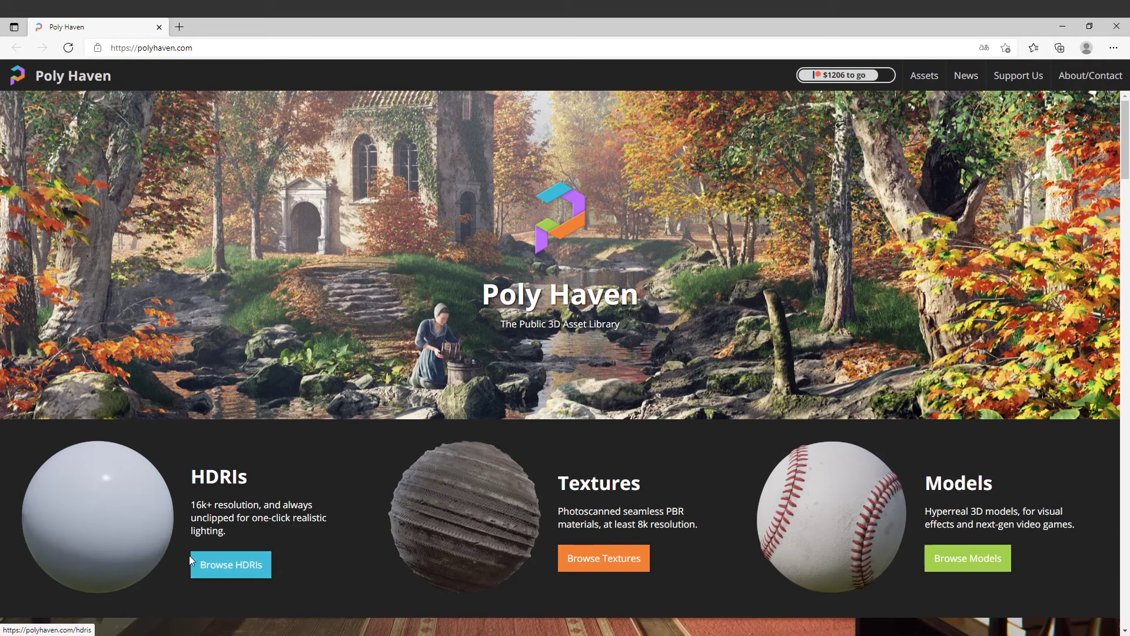
pyautogui.click(223, 568)
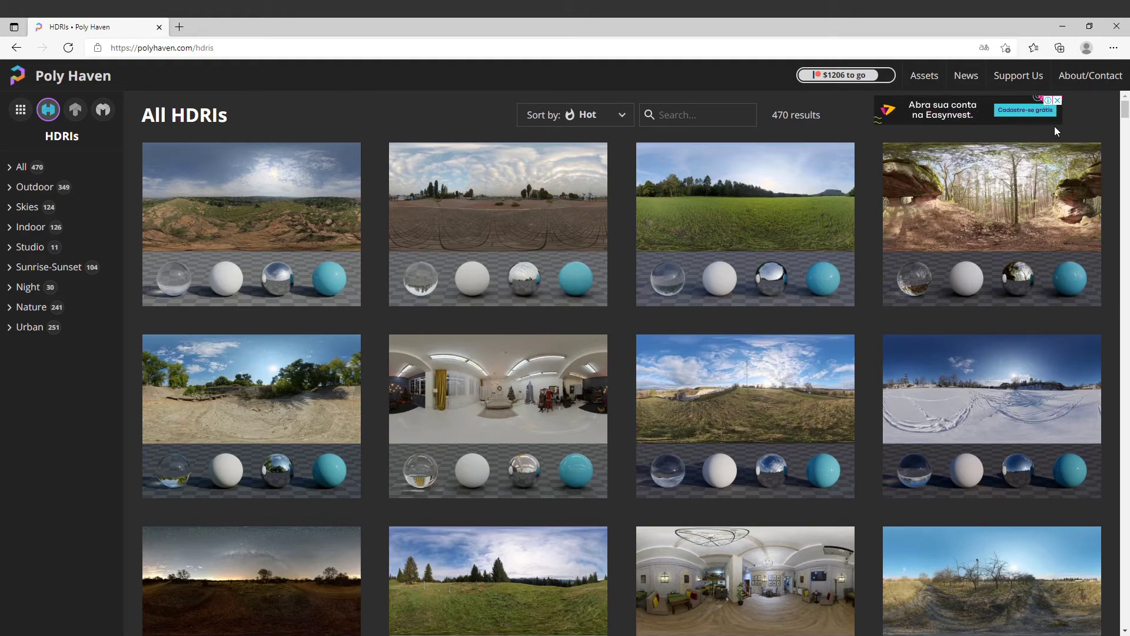
pyautogui.click(10, 212)
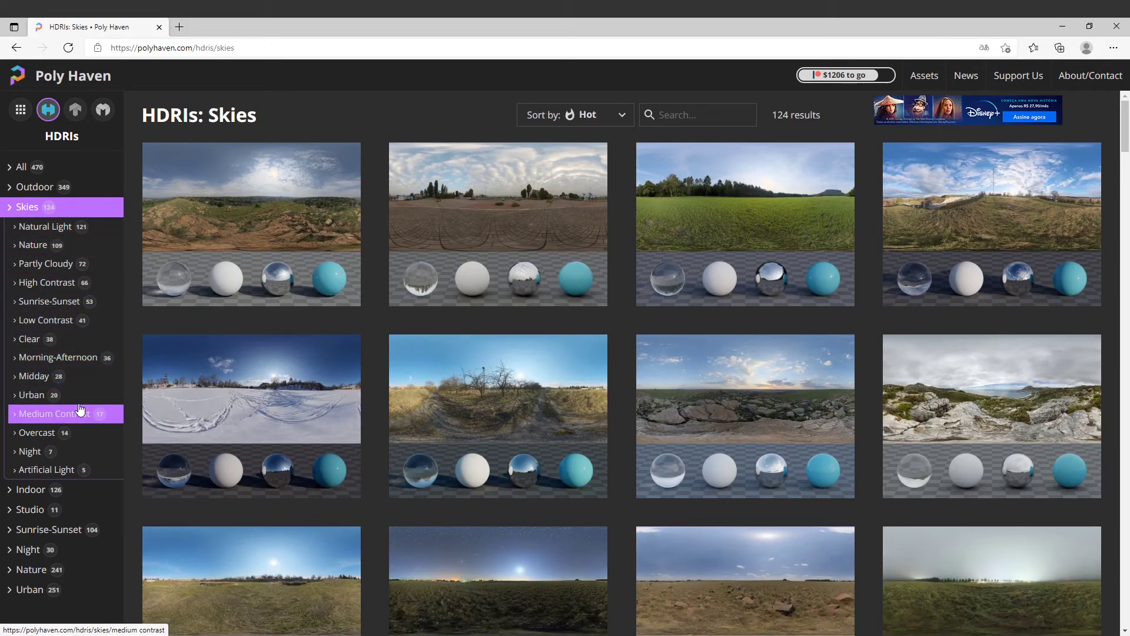
pyautogui.click(61, 301)
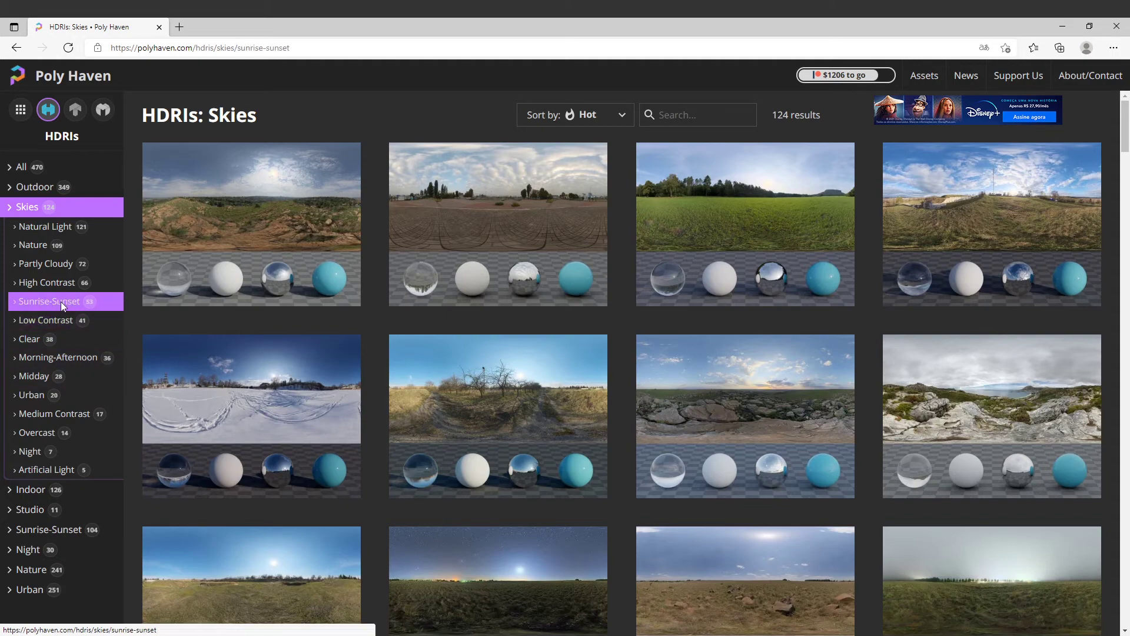
pyautogui.moveTo(1126, 114); pyautogui.dragTo(1124, 341)
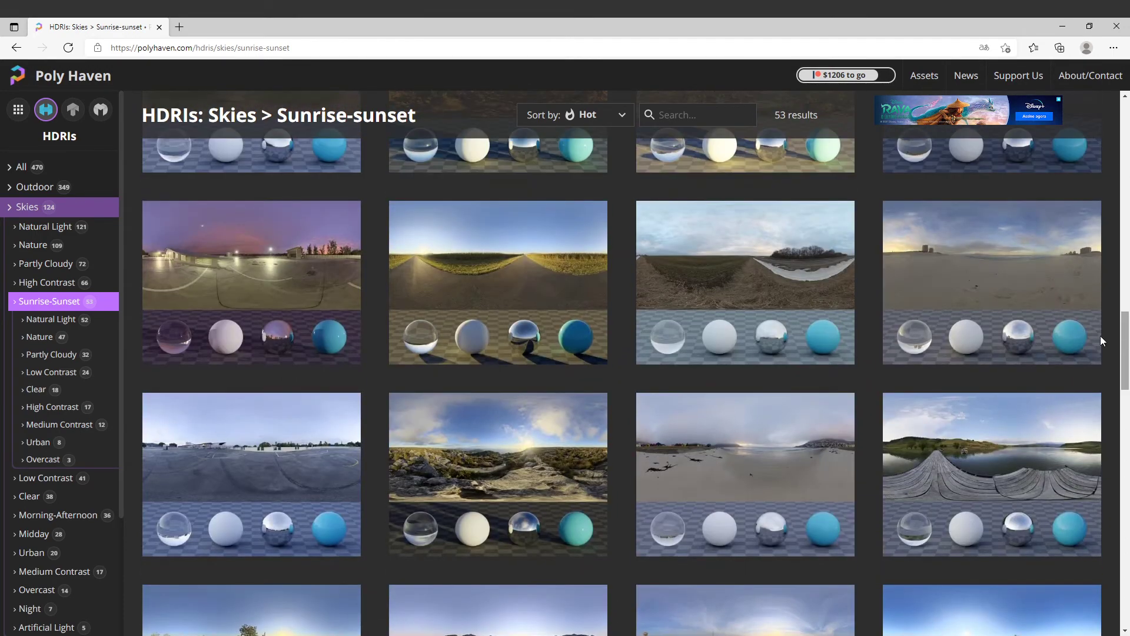
pyautogui.click(764, 244)
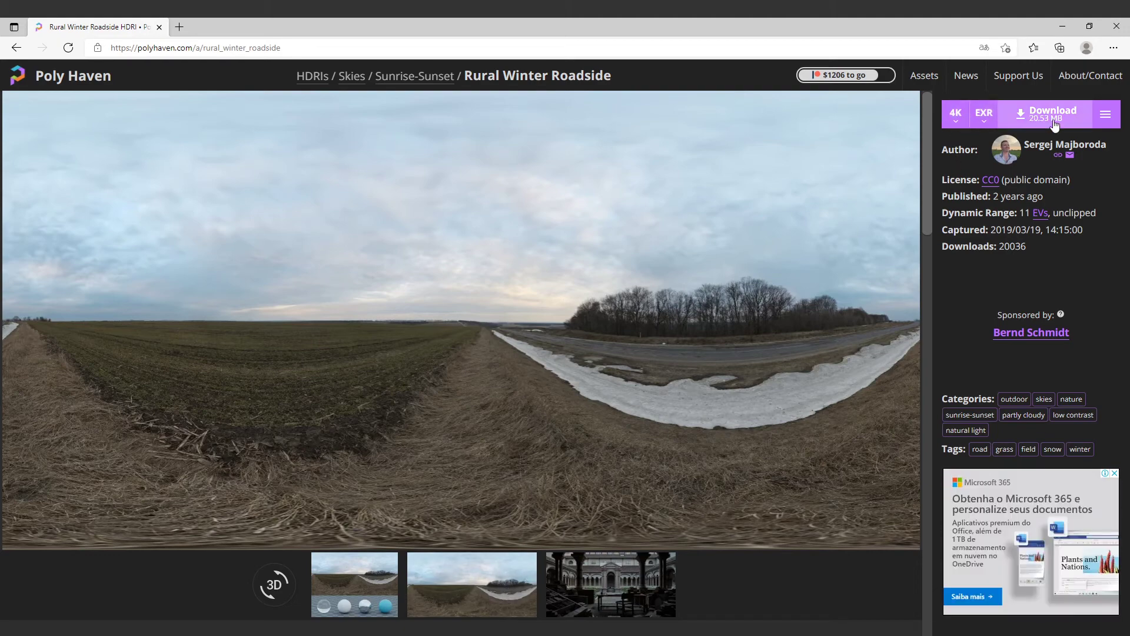
# Open the HDRI's 8K Tonemapped JPG and inspect its sky and horizon up close.
pyautogui.click(1106, 116)
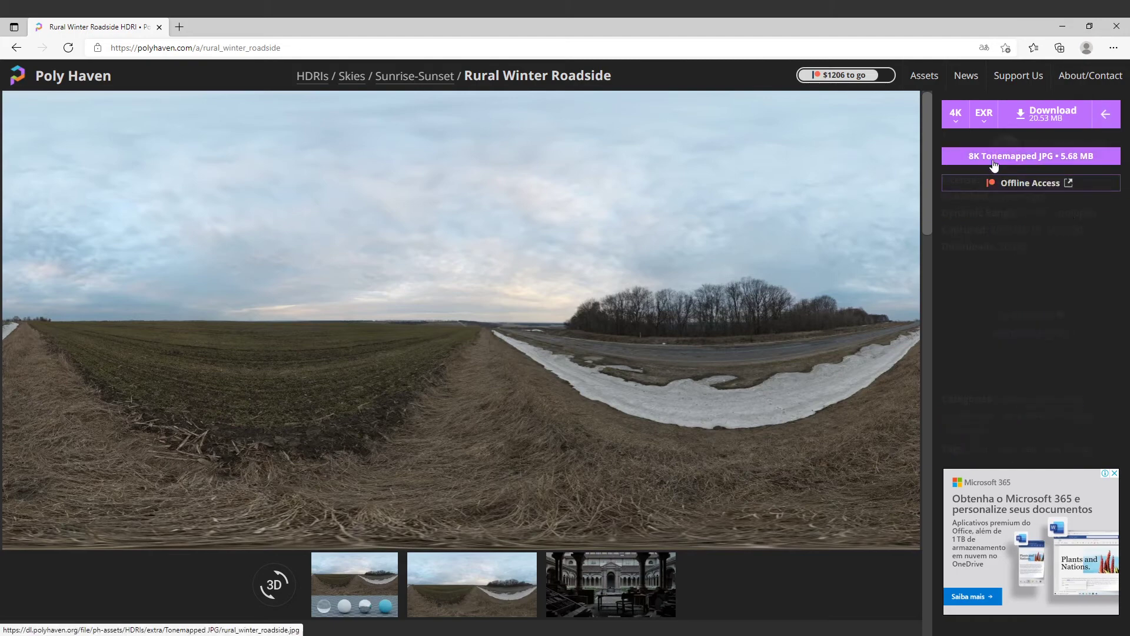
pyautogui.click(1031, 157)
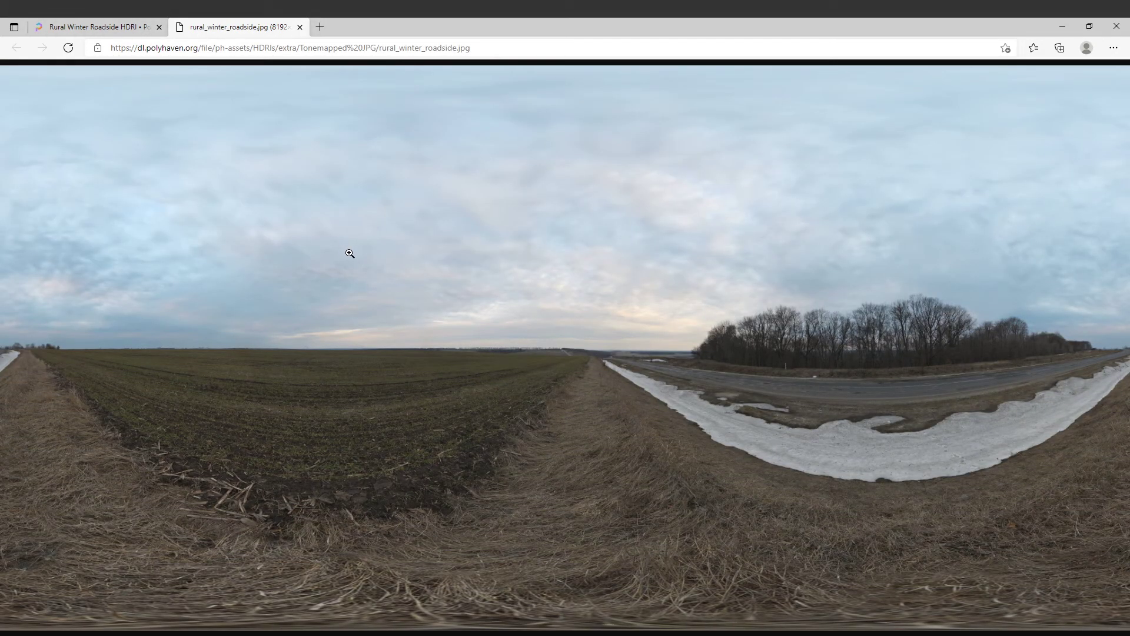
pyautogui.click(407, 244)
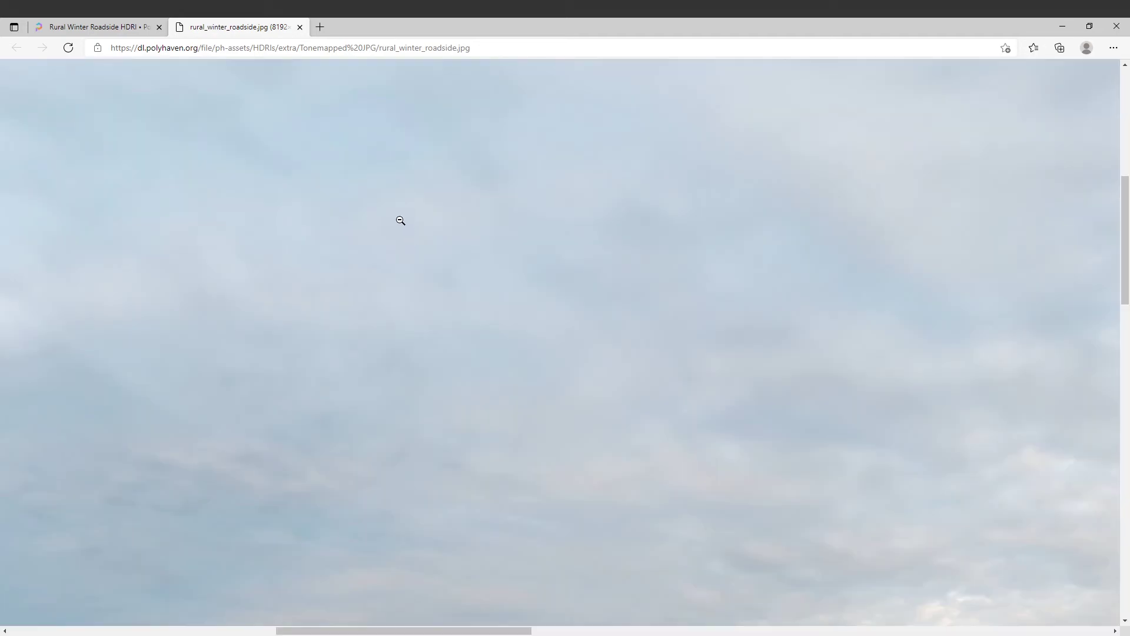
pyautogui.click(400, 221)
pyautogui.click(400, 222)
pyautogui.click(401, 221)
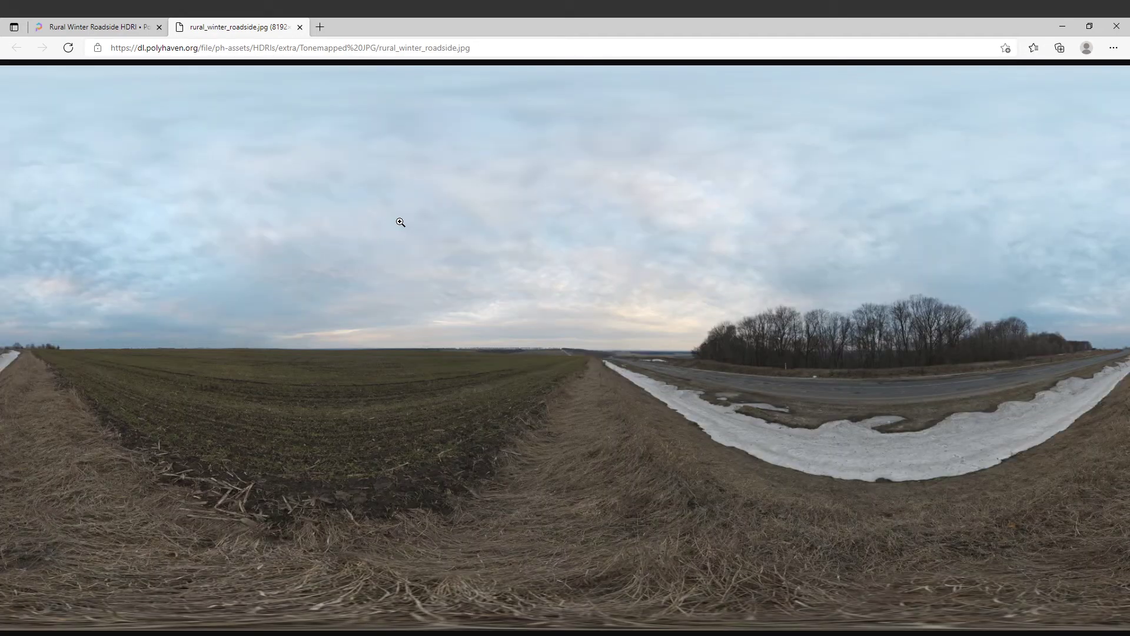
pyautogui.click(501, 352)
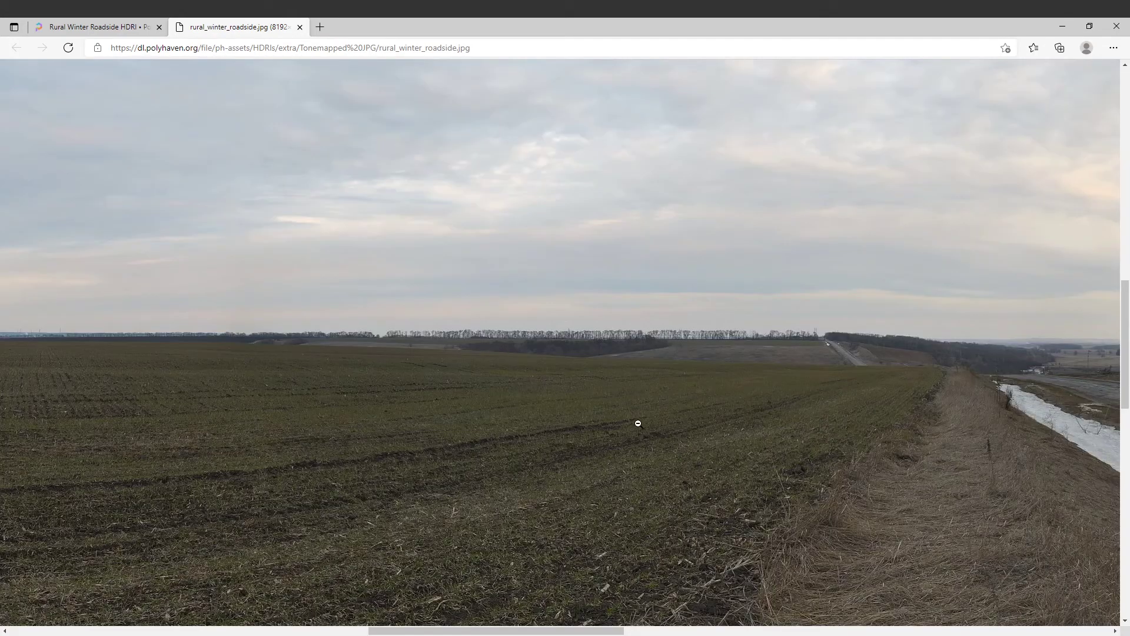
pyautogui.click(597, 286)
# Save the panorama image as rural_winter_roadside.jpg in the Downloads folder.
pyautogui.rightClick(454, 228)
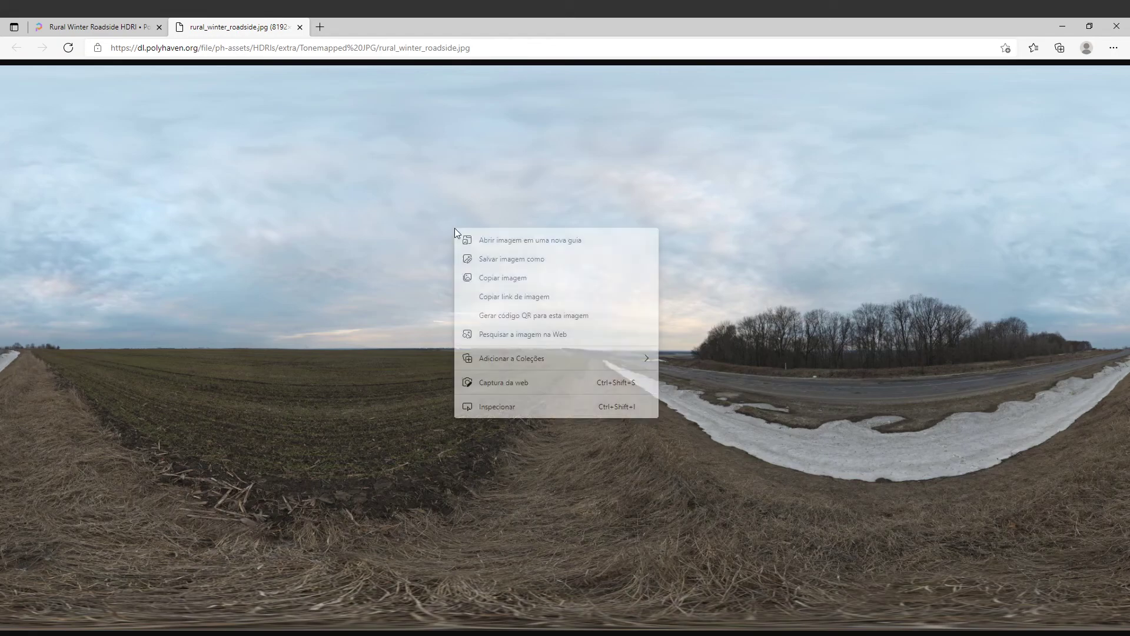
pyautogui.click(496, 260)
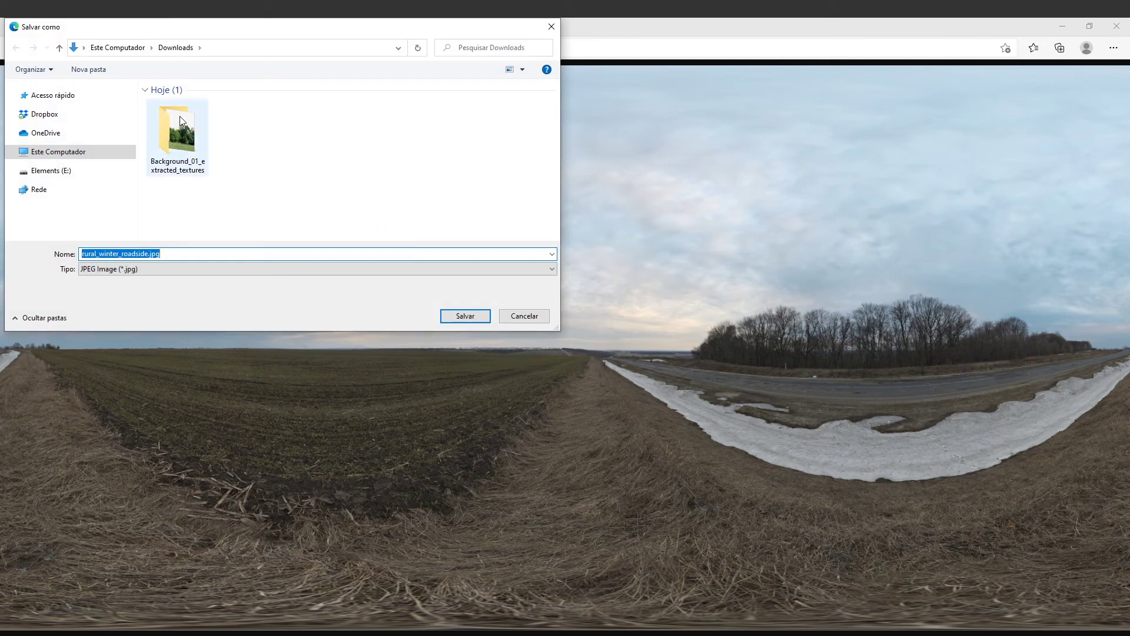
pyautogui.moveTo(360, 30); pyautogui.dragTo(489, 76)
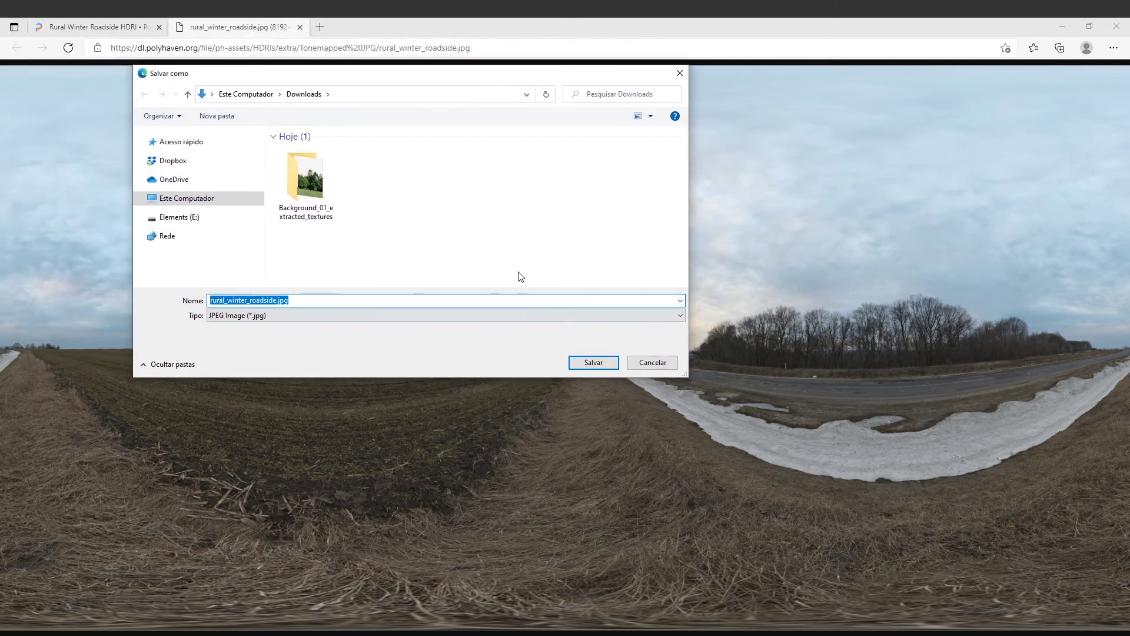
pyautogui.click(588, 364)
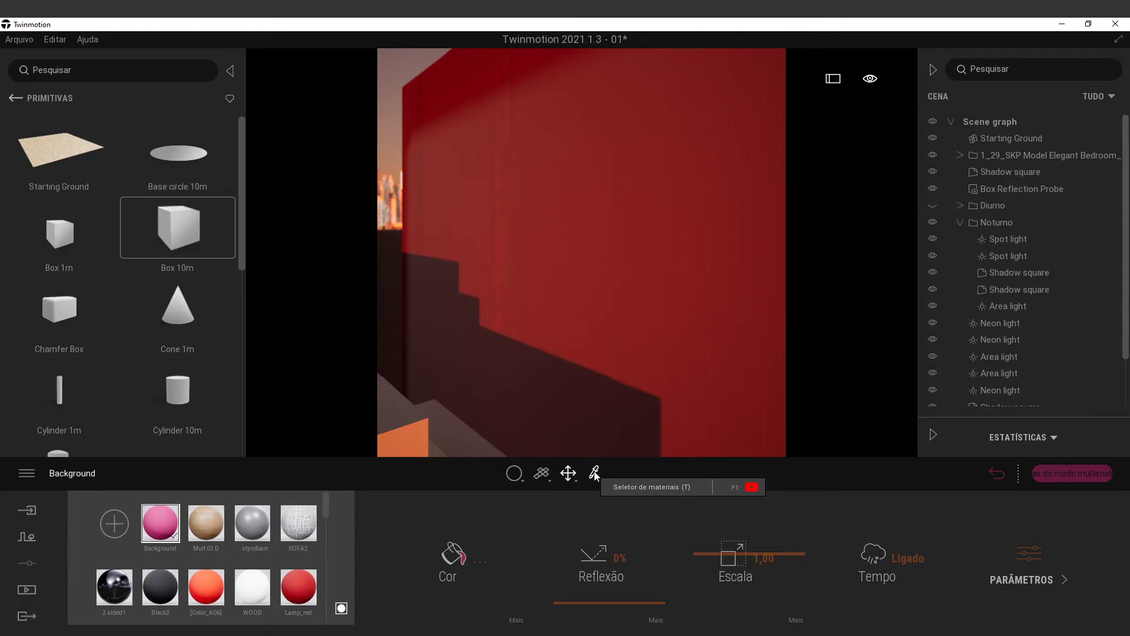
# In Twinmotion, load rural_winter_roadside.jpg from Downloads as the Background material's color texture.
pyautogui.click(594, 472)
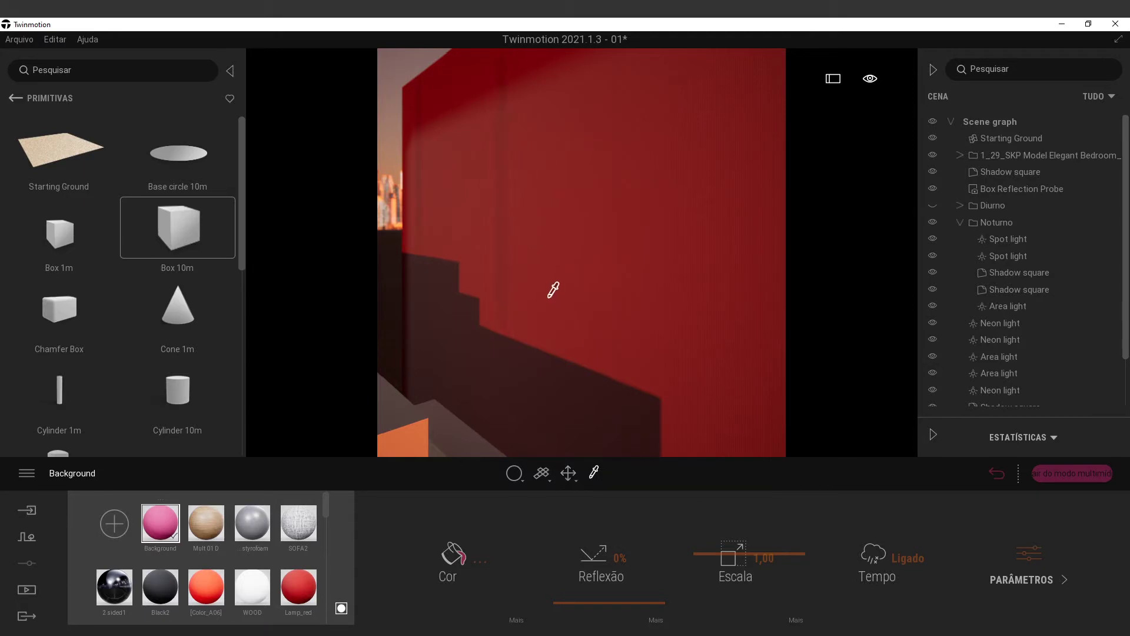
pyautogui.click(516, 621)
pyautogui.rightClick(451, 554)
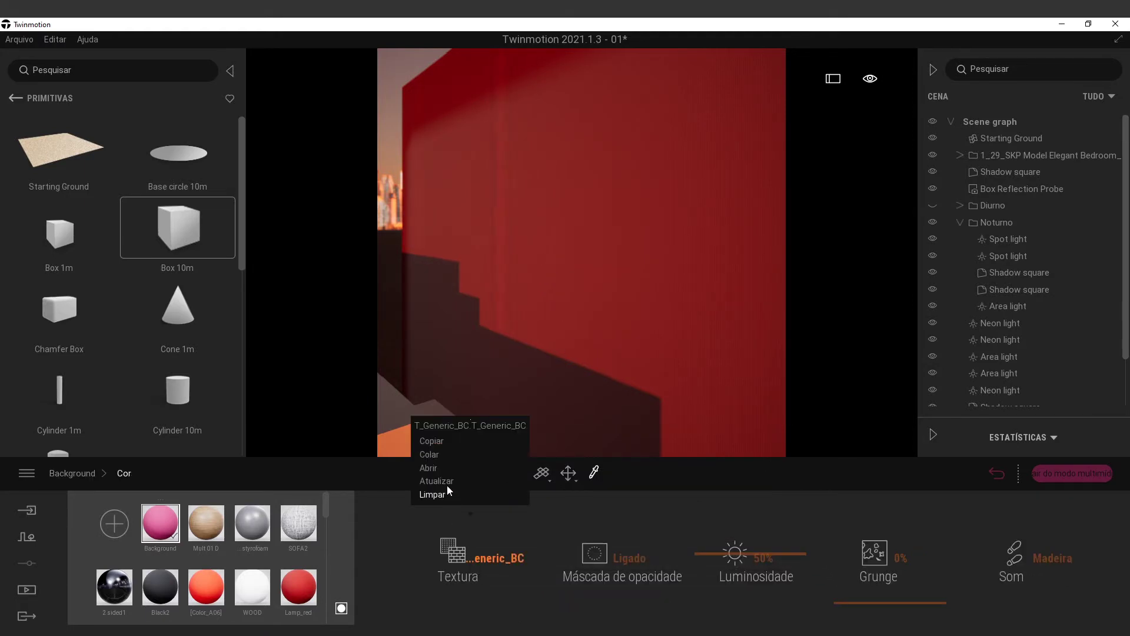
pyautogui.click(428, 467)
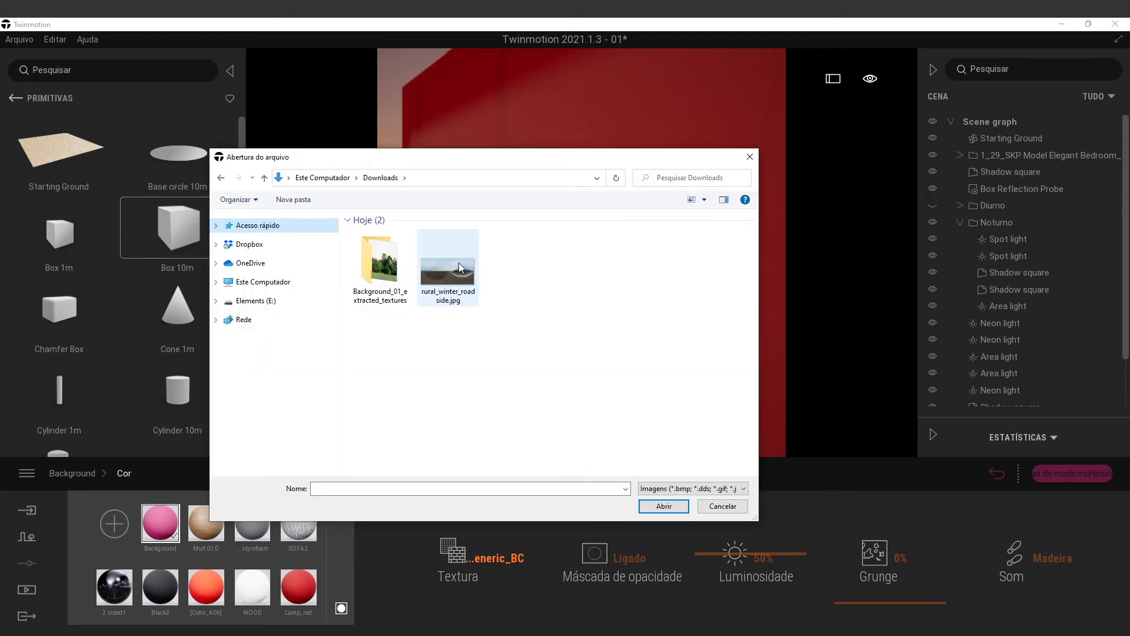
pyautogui.click(453, 287)
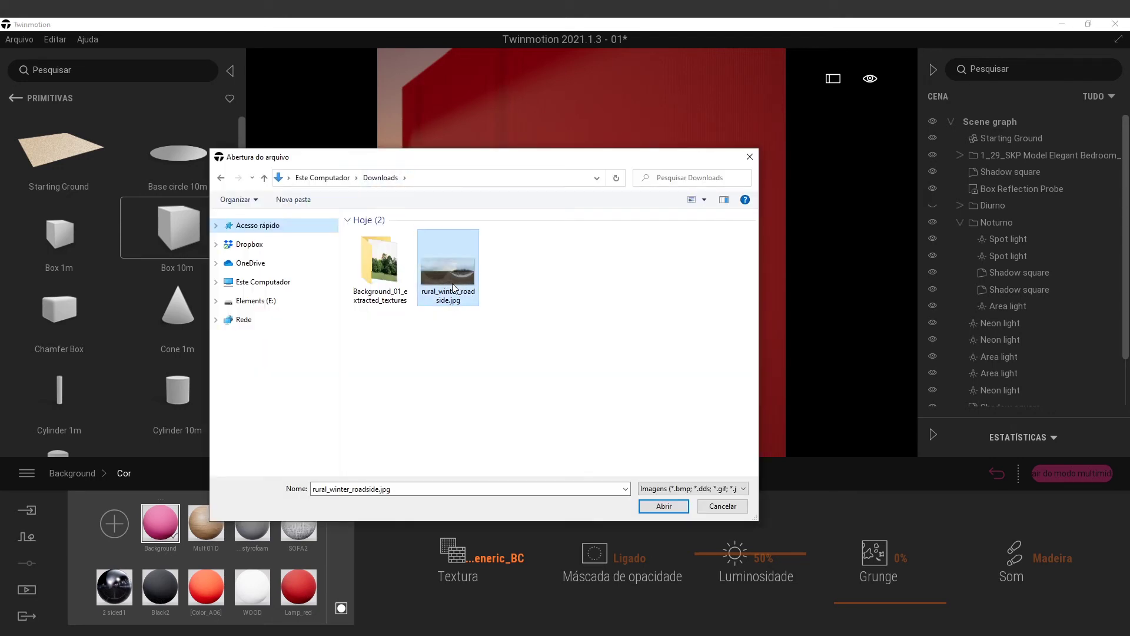
pyautogui.doubleClick(453, 287)
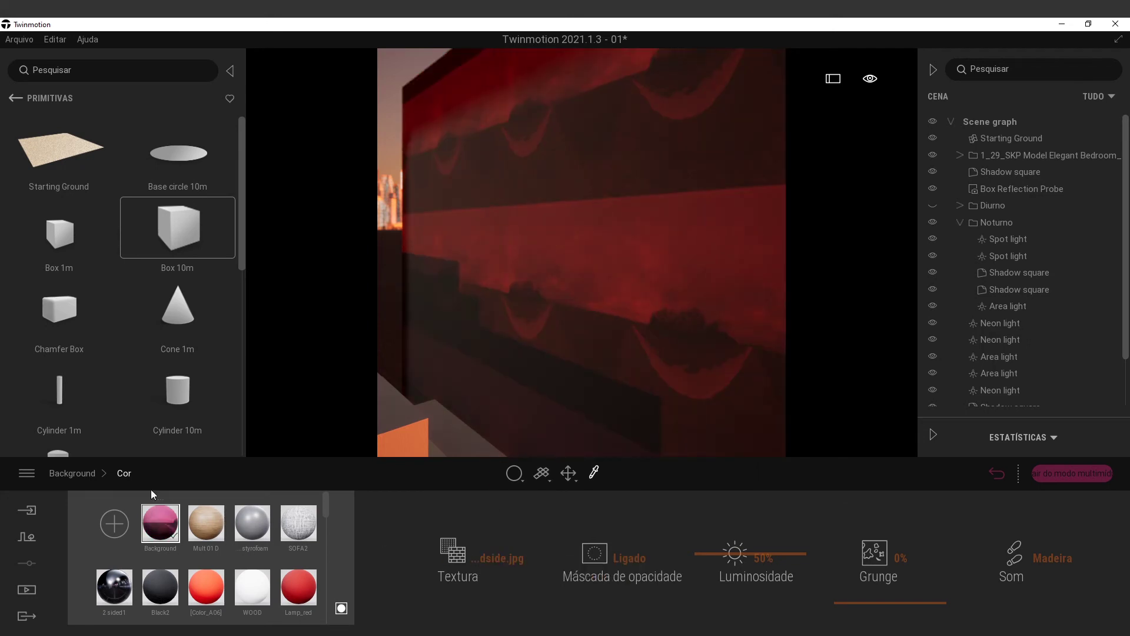
# Set the Background material's color to a near-white neutral, F4F4F4 (RGB 244, 244, 244).
pyautogui.click(72, 472)
pyautogui.click(449, 554)
pyautogui.moveTo(472, 330); pyautogui.dragTo(463, 315)
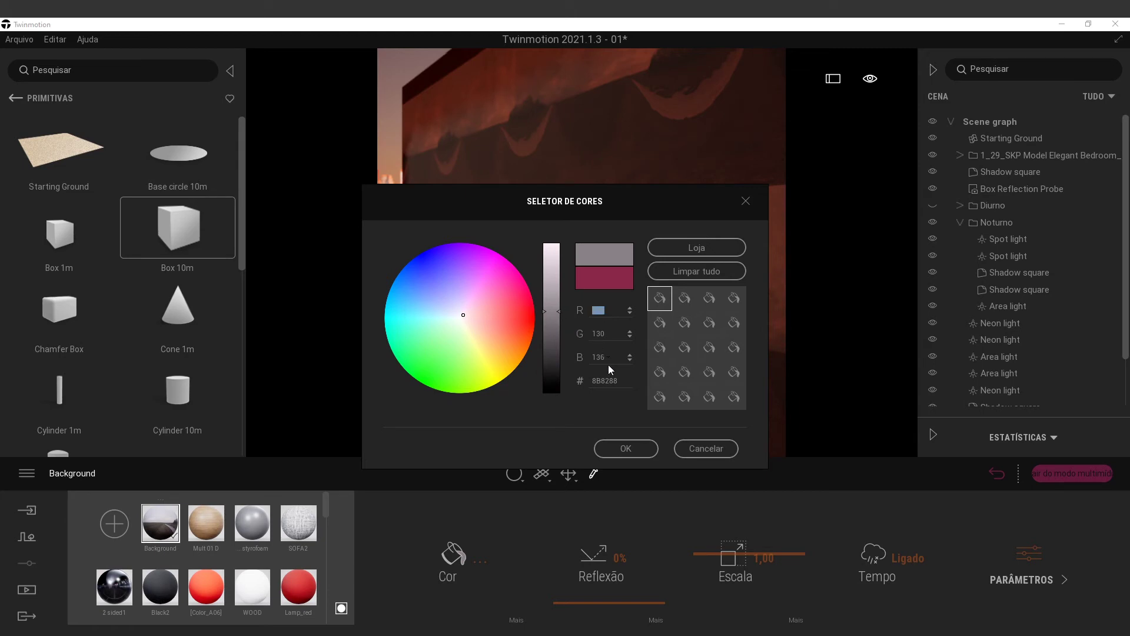
pyautogui.write('0')
pyautogui.press('Tab')
pyautogui.write('0')
pyautogui.press('Tab')
pyautogui.write('0')
pyautogui.press('Tab')
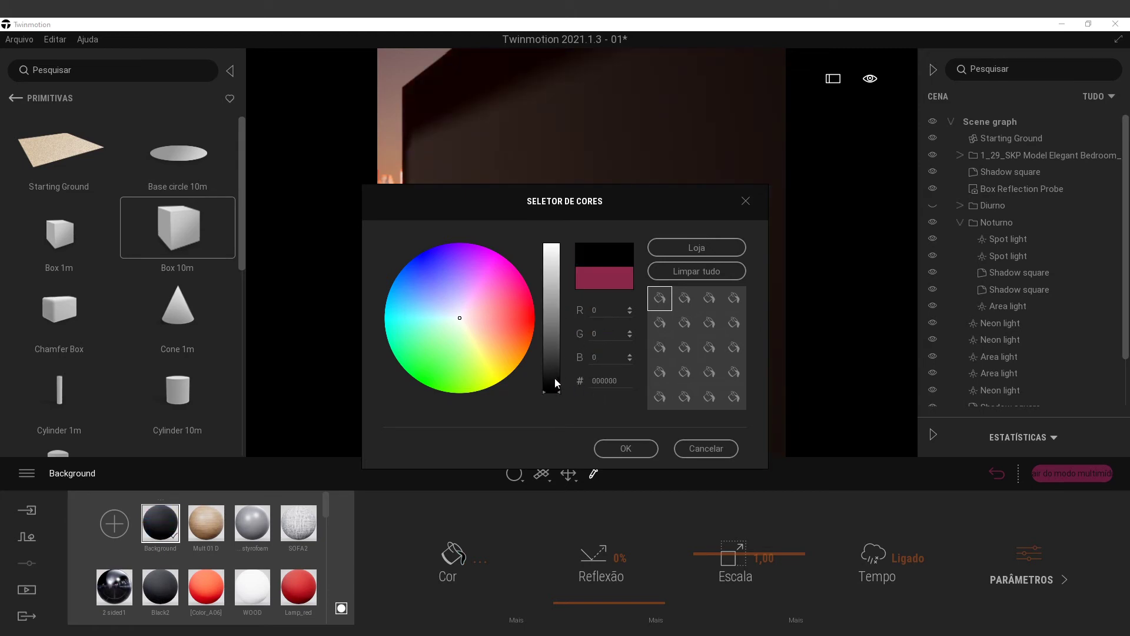
pyautogui.moveTo(550, 383); pyautogui.dragTo(550, 239)
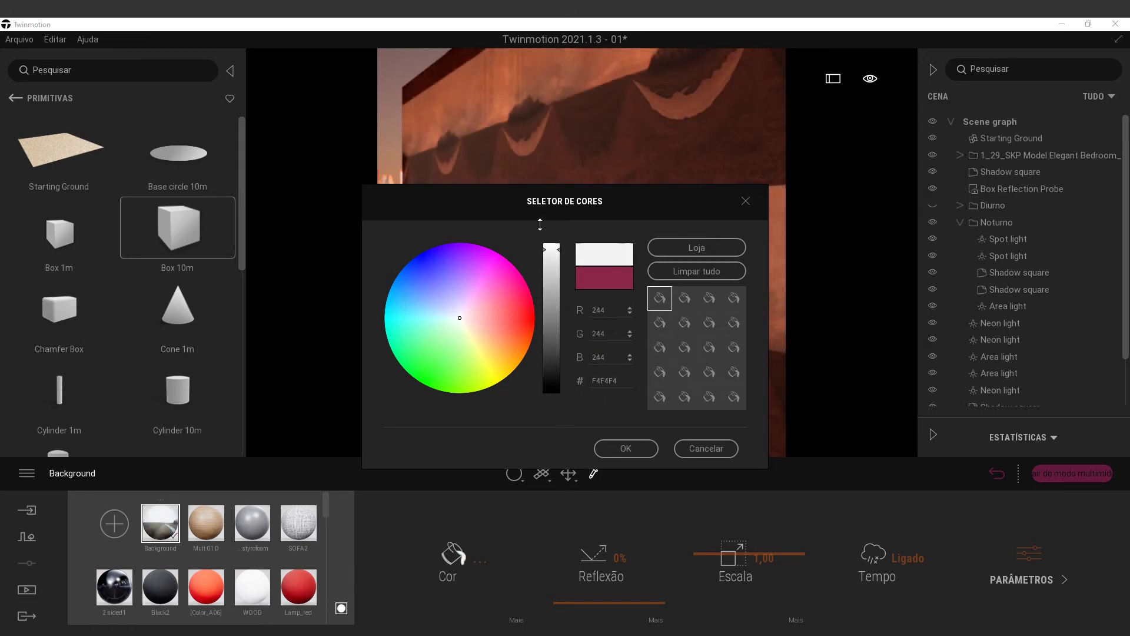
pyautogui.click(621, 447)
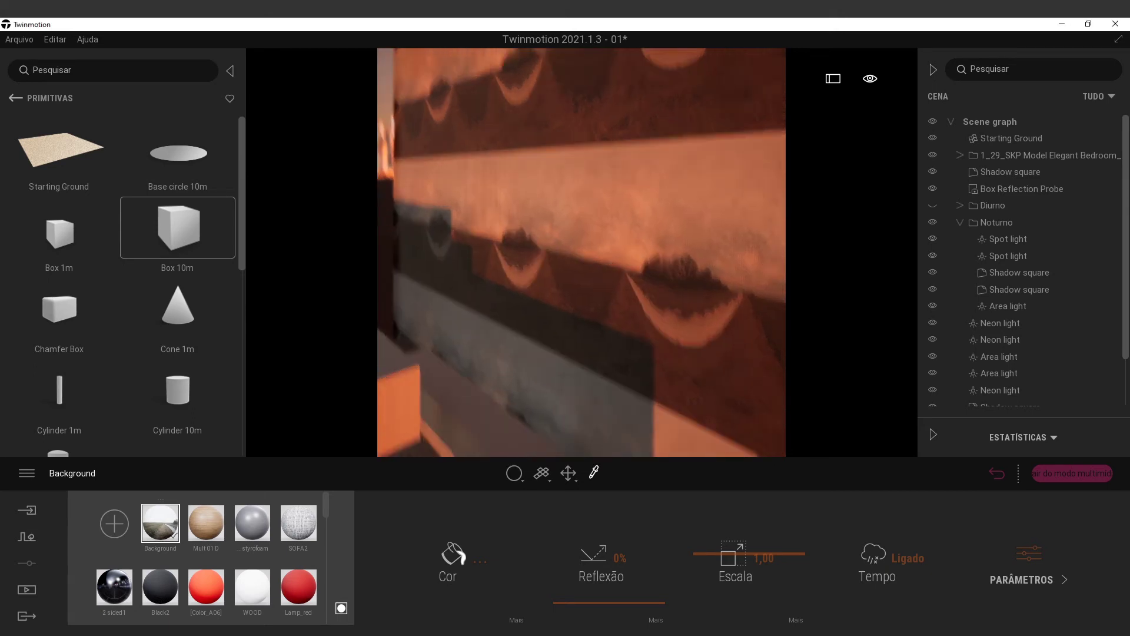
# Copy the Background material's rural_winter_roadside.jpg color texture and paste it as the texture of its glow (Brilho).
pyautogui.click(517, 620)
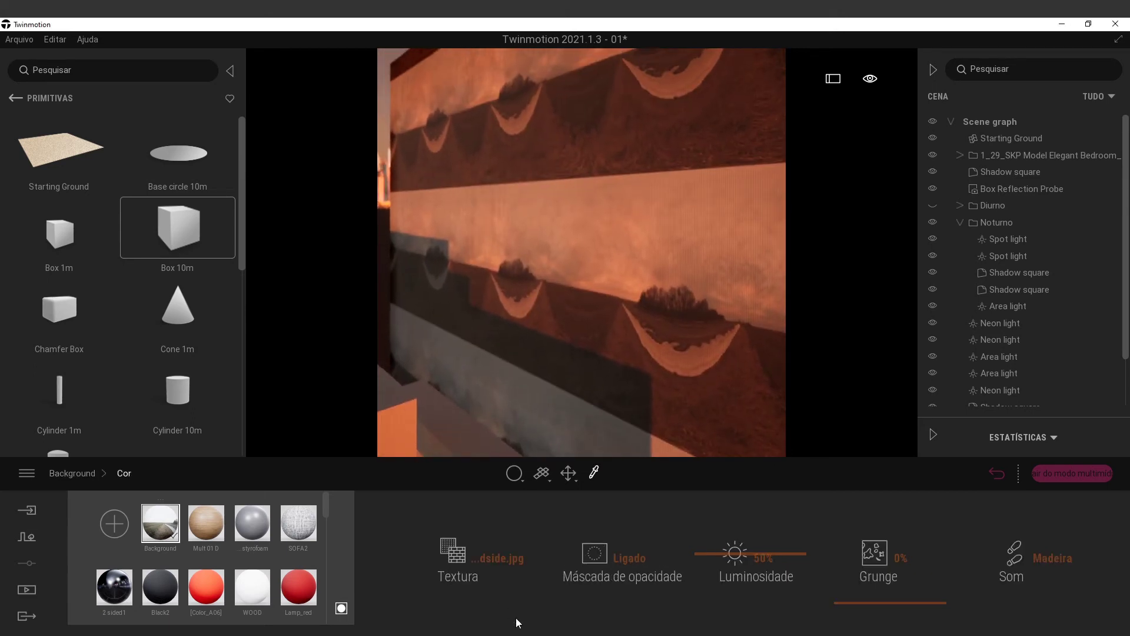
pyautogui.click(486, 553)
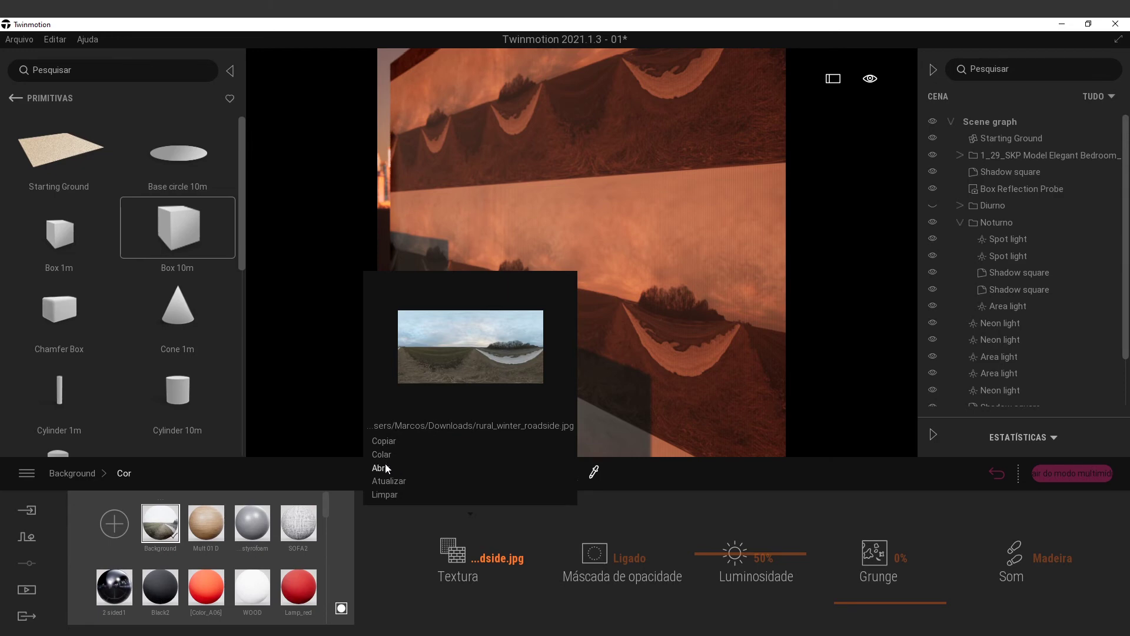
pyautogui.click(72, 473)
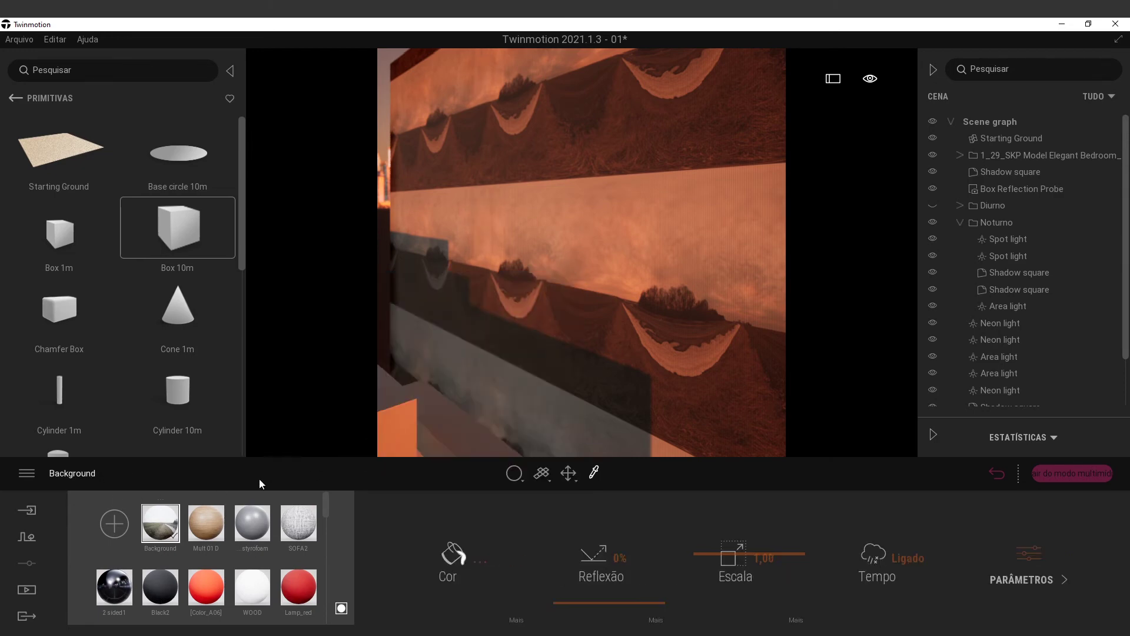
pyautogui.click(1014, 565)
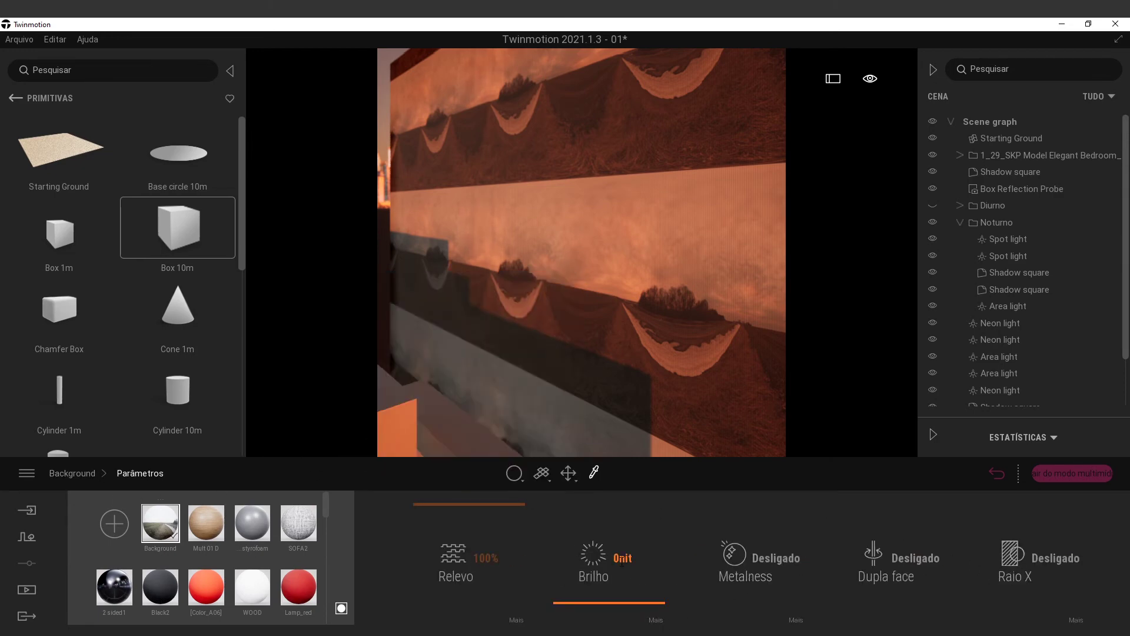
pyautogui.click(656, 620)
pyautogui.click(557, 556)
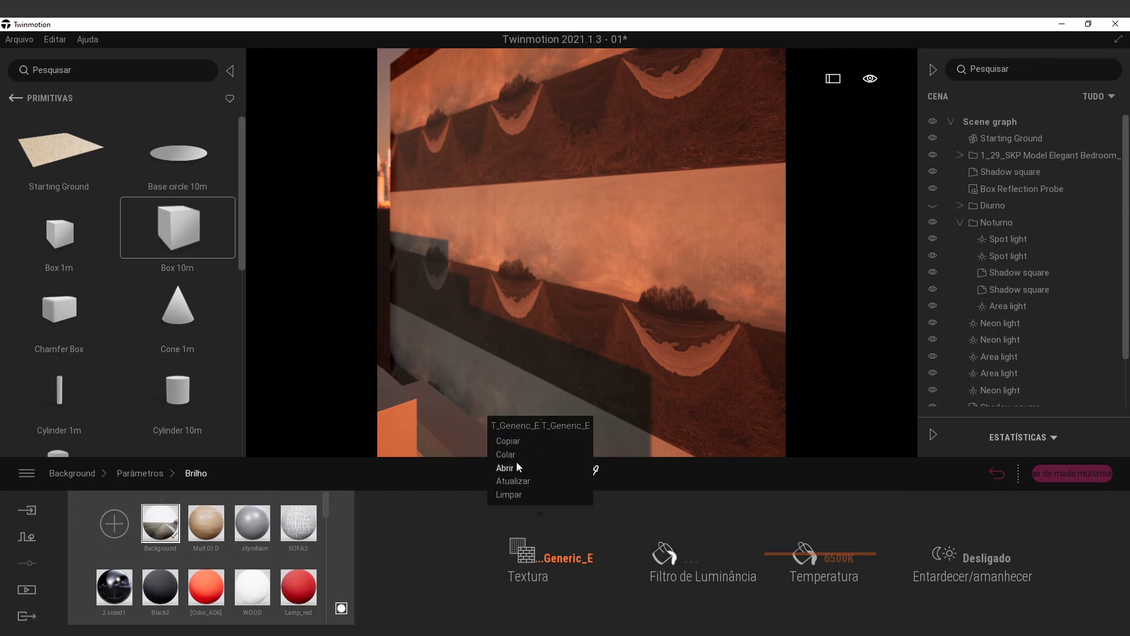
pyautogui.click(503, 534)
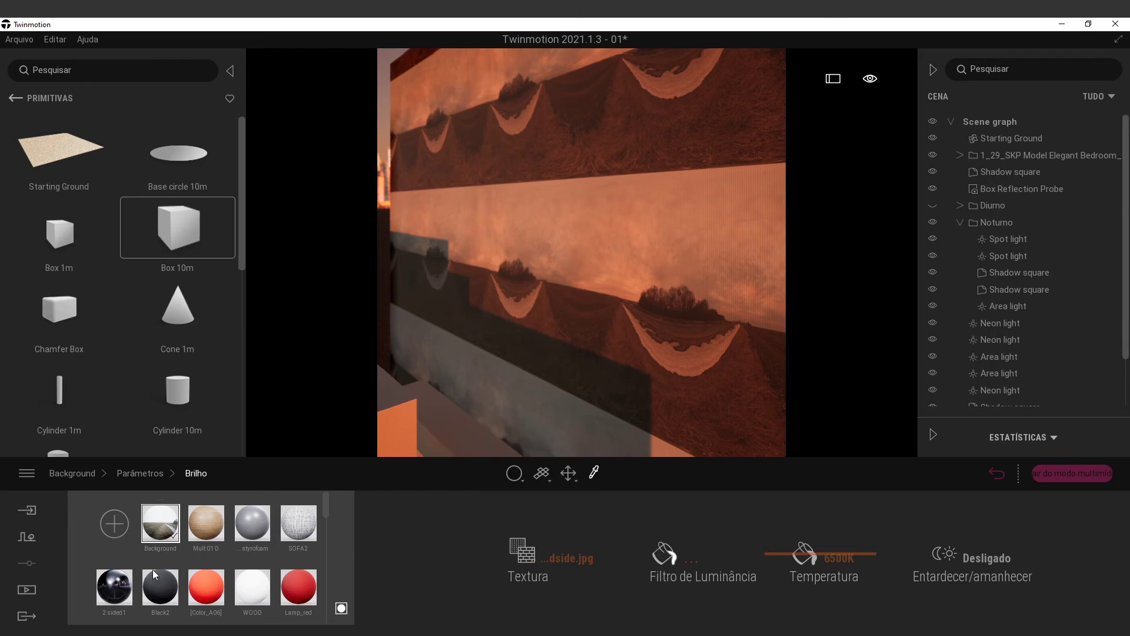
# Starting from the Imagem4 view, pick the Background material on the outside box and set its scale to 2.31 and glow to 1 nit.
pyautogui.click(25, 591)
pyautogui.click(297, 562)
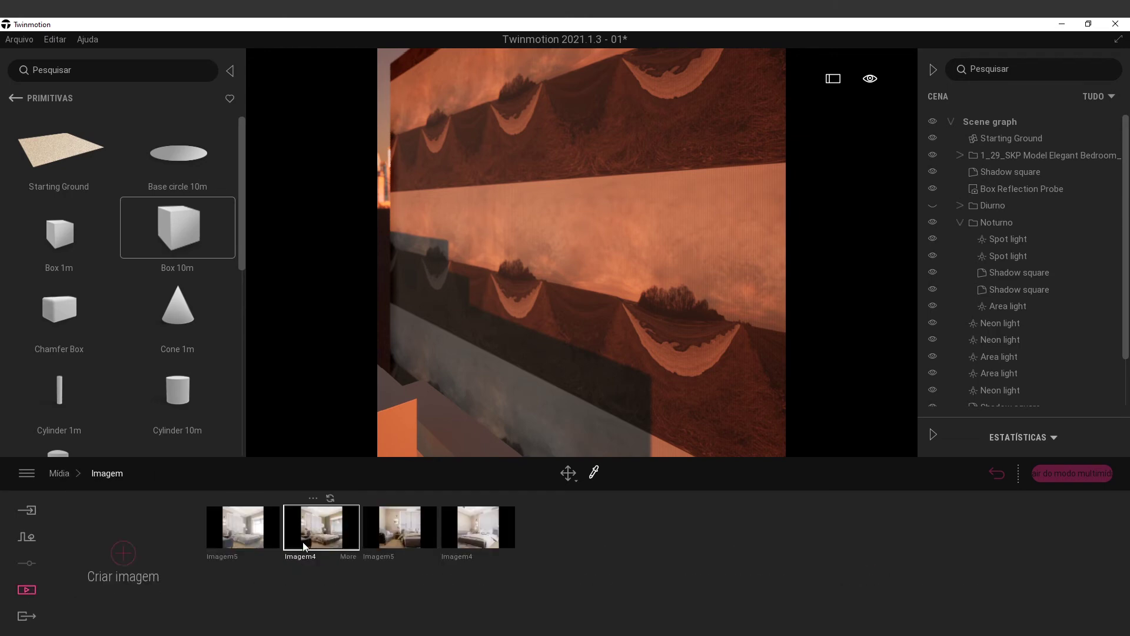
pyautogui.click(304, 545)
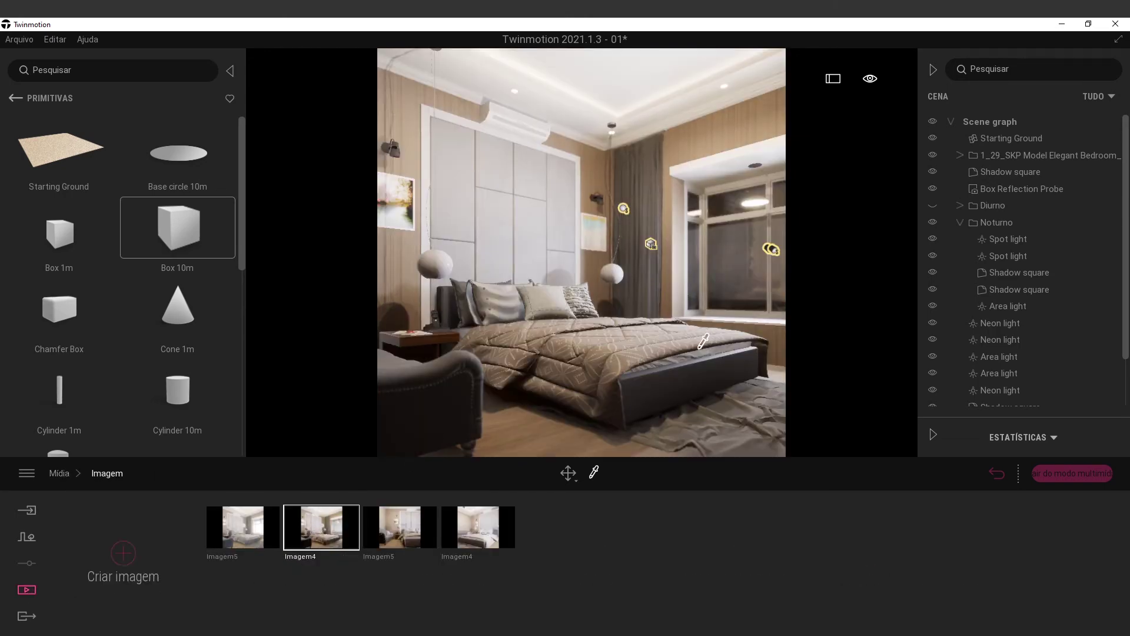
pyautogui.moveTo(703, 341); pyautogui.dragTo(630, 297, button='right')
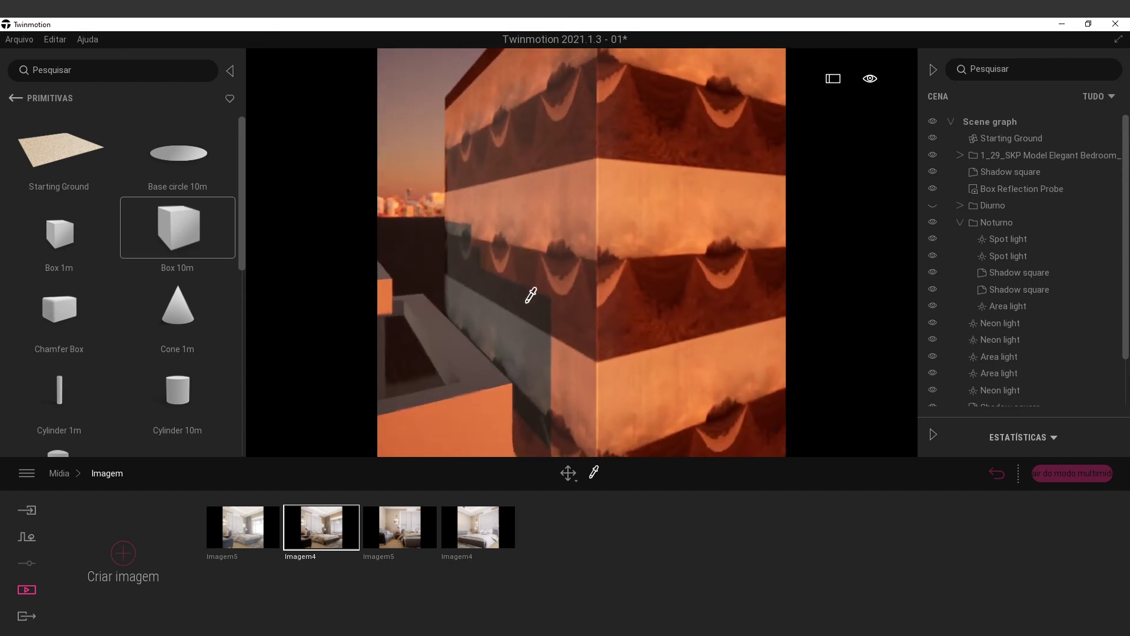
pyautogui.click(540, 261)
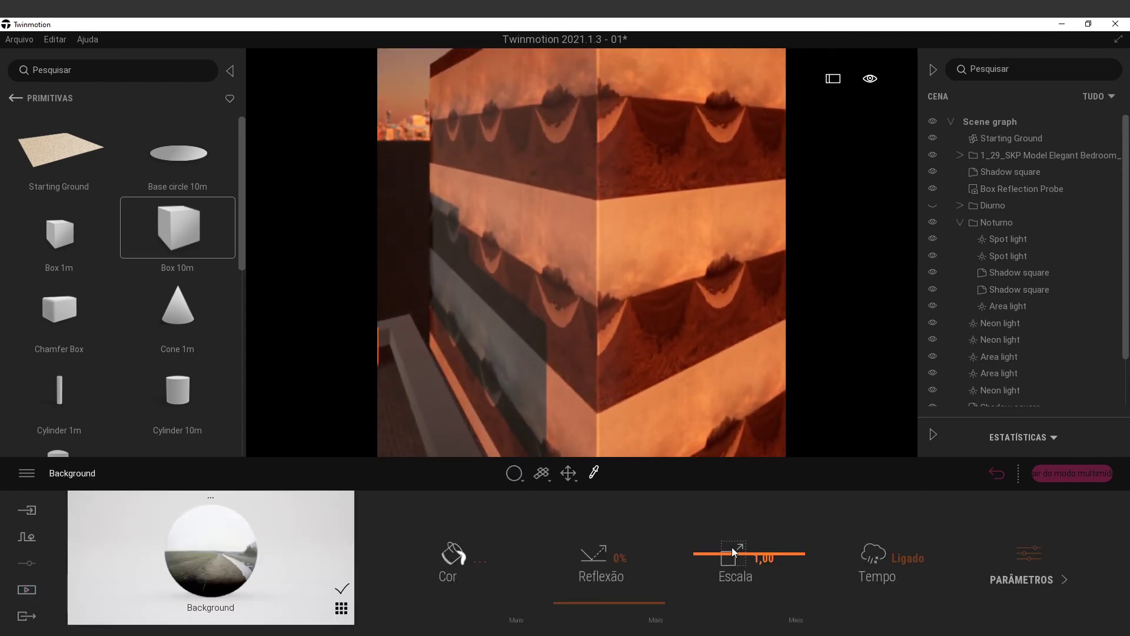
pyautogui.moveTo(734, 551); pyautogui.dragTo(830, 555)
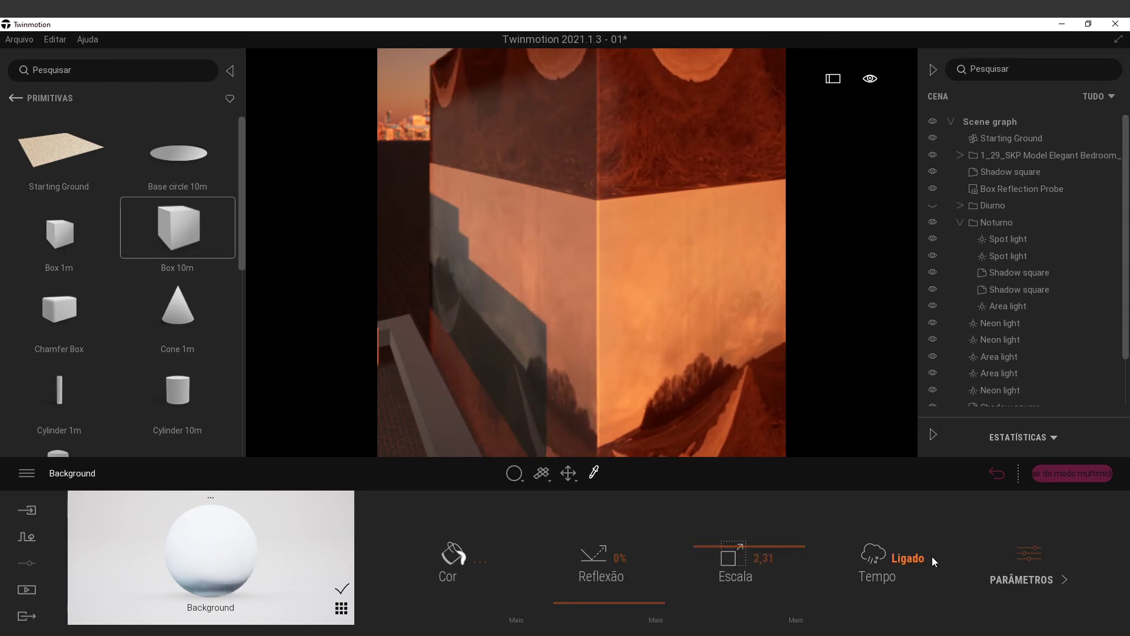
pyautogui.click(1027, 580)
pyautogui.moveTo(624, 602); pyautogui.dragTo(615, 602)
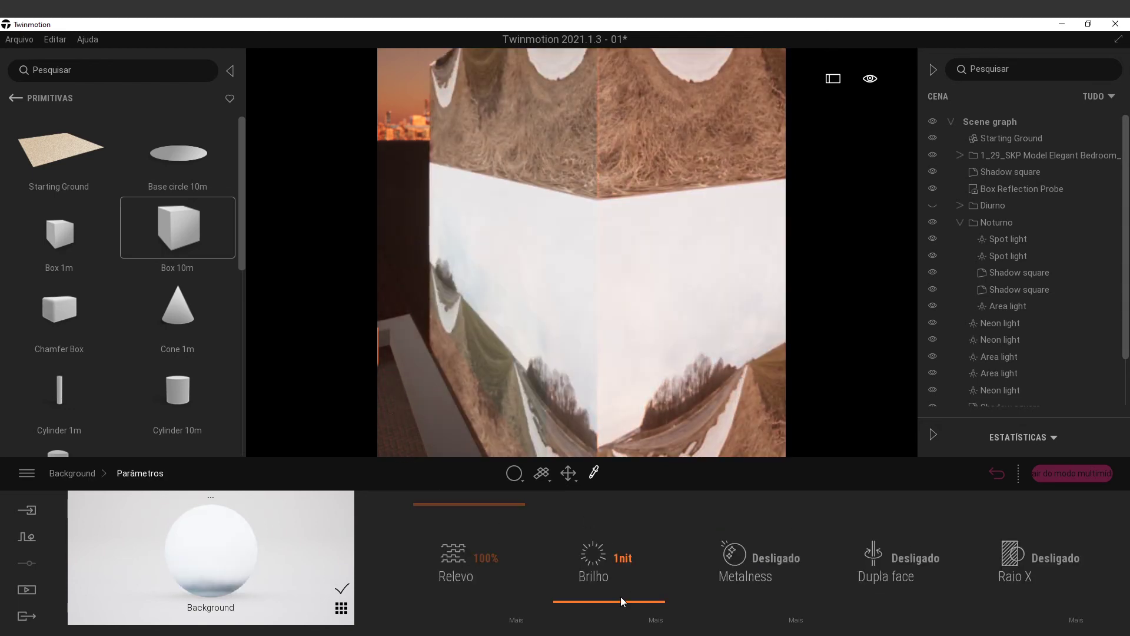
# Select the textured 10 m box outside the building with its whole exterior in view.
pyautogui.moveTo(536, 353); pyautogui.dragTo(565, 213, button='right')
pyautogui.scroll(10, 546, 342)
pyautogui.click(565, 213)
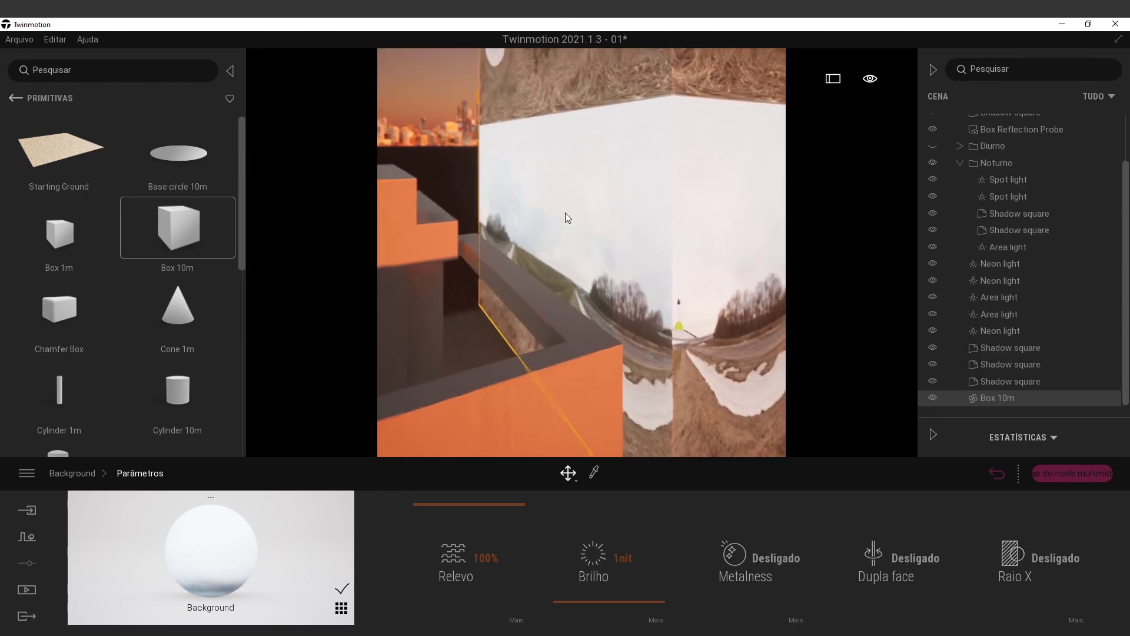
pyautogui.scroll(-5, 579, 232)
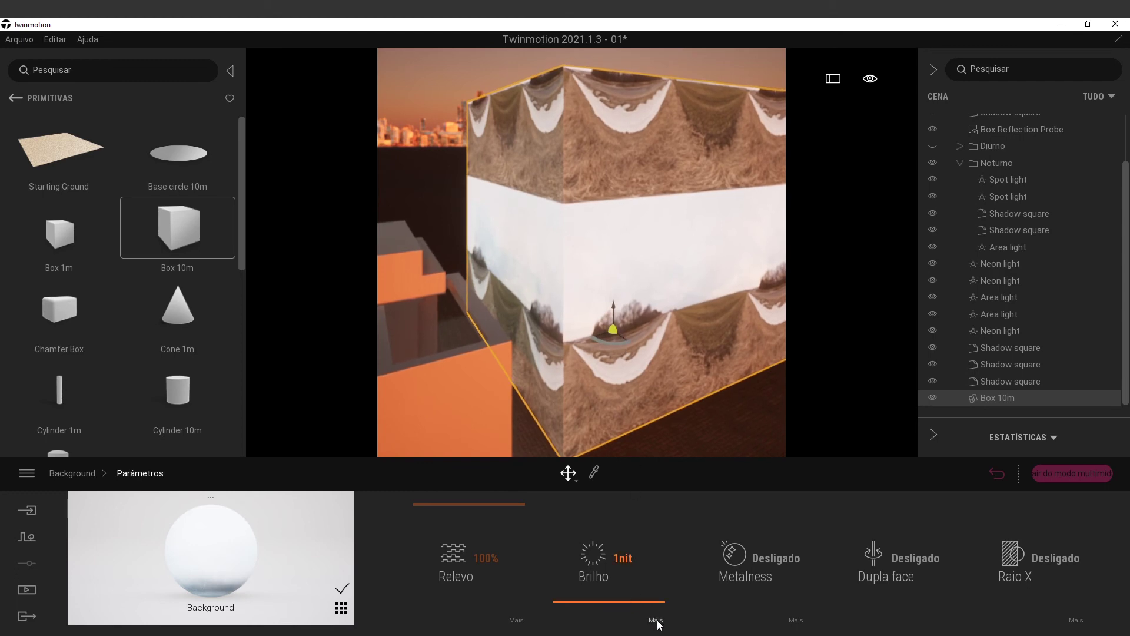
# Review the Background material's color texture and the rural_winter_roadside.jpg texture assigned to its glow.
pyautogui.click(80, 475)
pyautogui.click(518, 618)
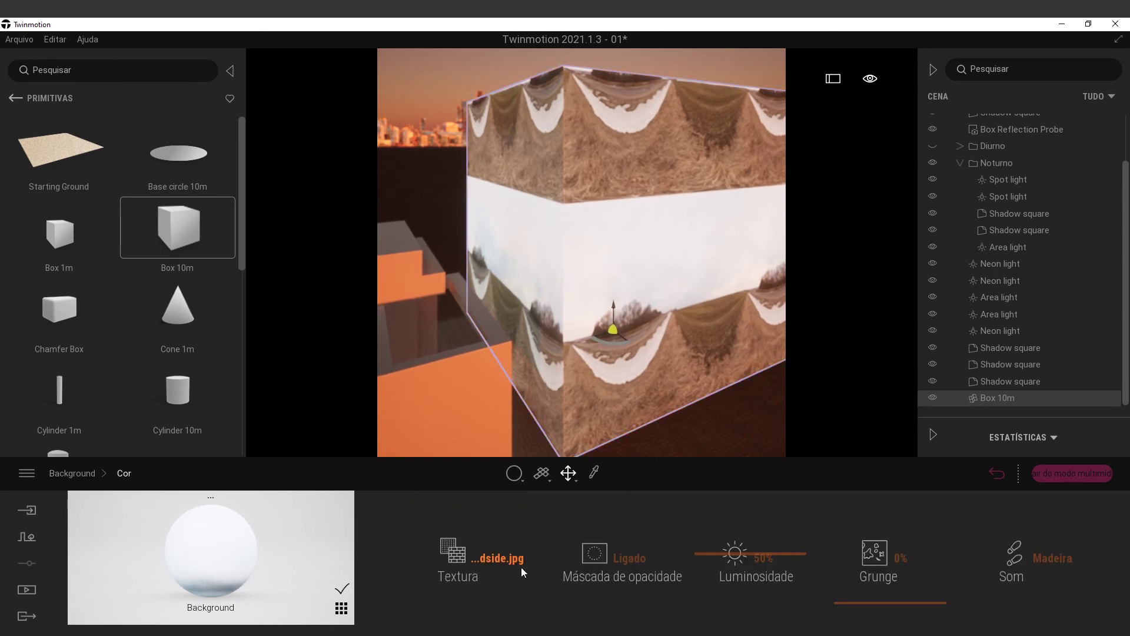
pyautogui.click(72, 474)
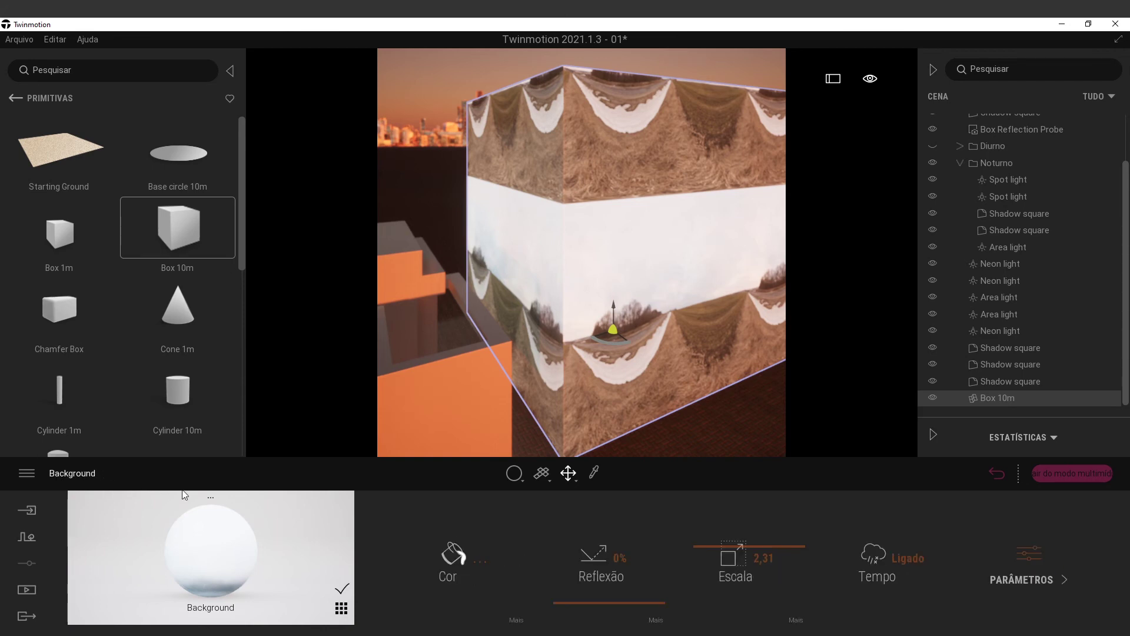
pyautogui.click(1016, 557)
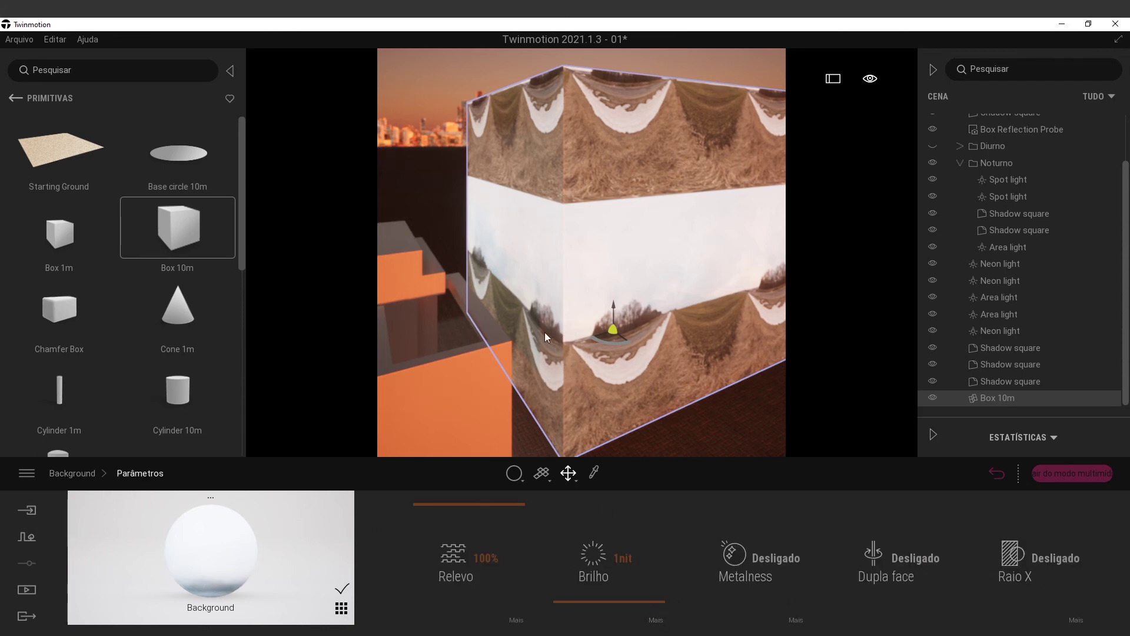
pyautogui.keyDown('shift'); pyautogui.moveTo(558, 238); pyautogui.dragTo(600, 309, button='middle'); pyautogui.keyUp('shift')
pyautogui.scroll(3, 588, 306)
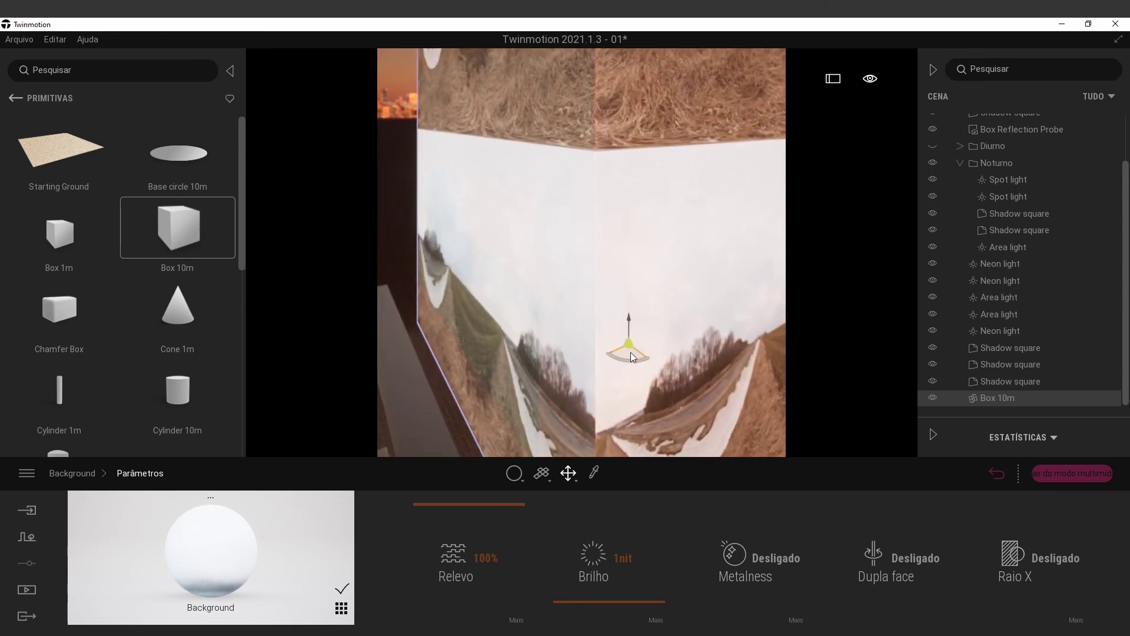
pyautogui.click(655, 622)
pyautogui.click(527, 568)
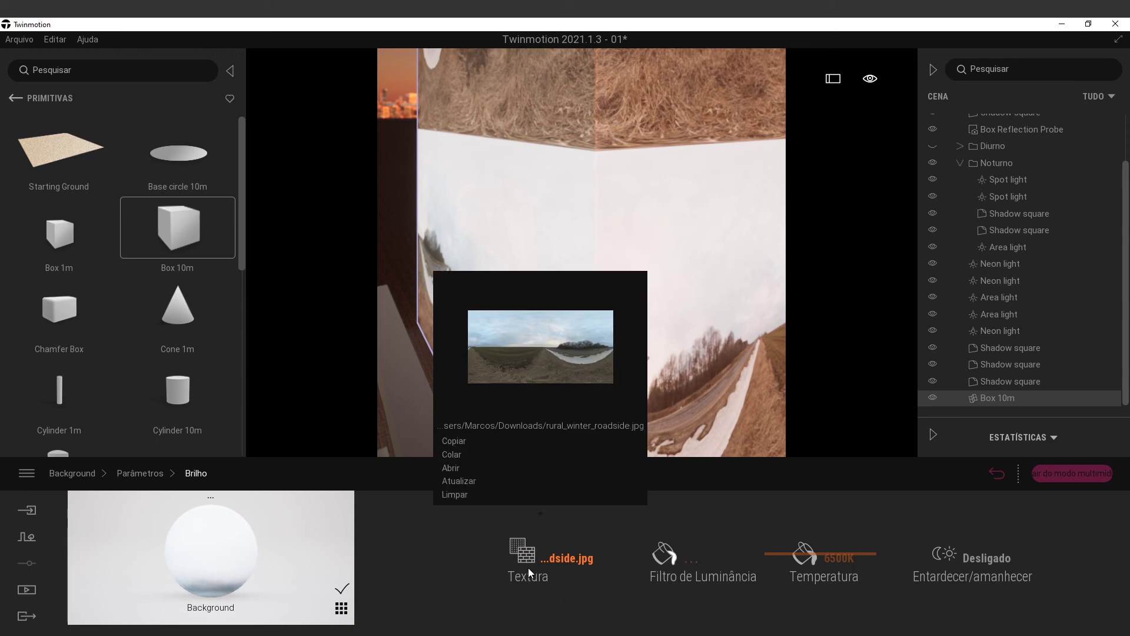
pyautogui.click(452, 454)
pyautogui.click(142, 474)
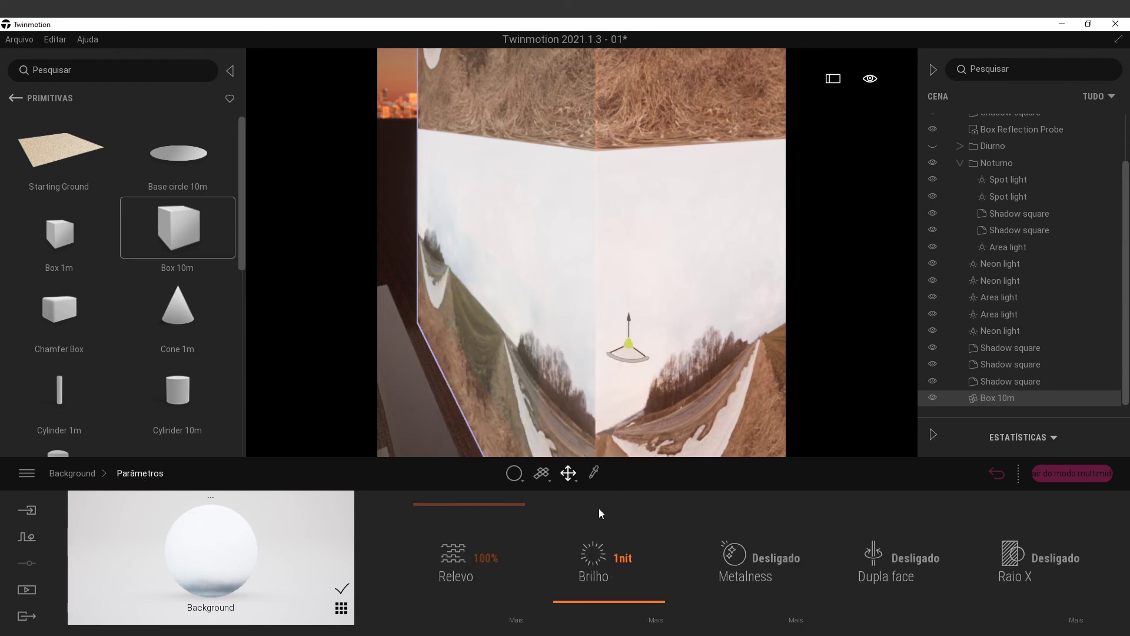
# Shift the box slightly in the horizontal plane and return inside the bedroom to view it through the window.
pyautogui.moveTo(628, 346); pyautogui.dragTo(609, 326)
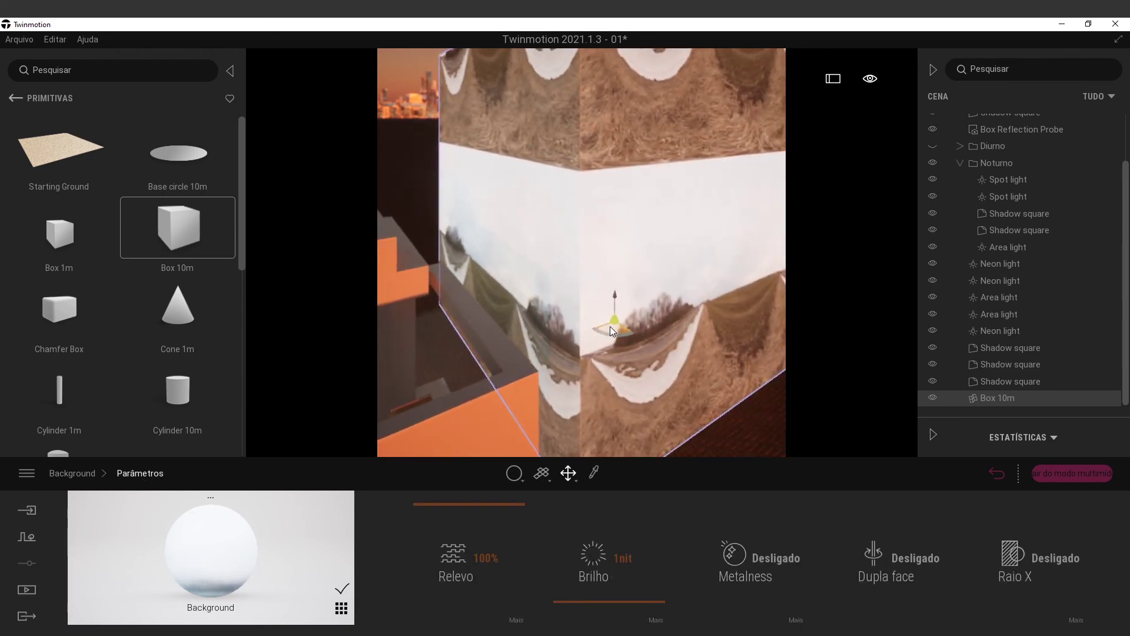
pyautogui.click(83, 474)
pyautogui.click(1042, 564)
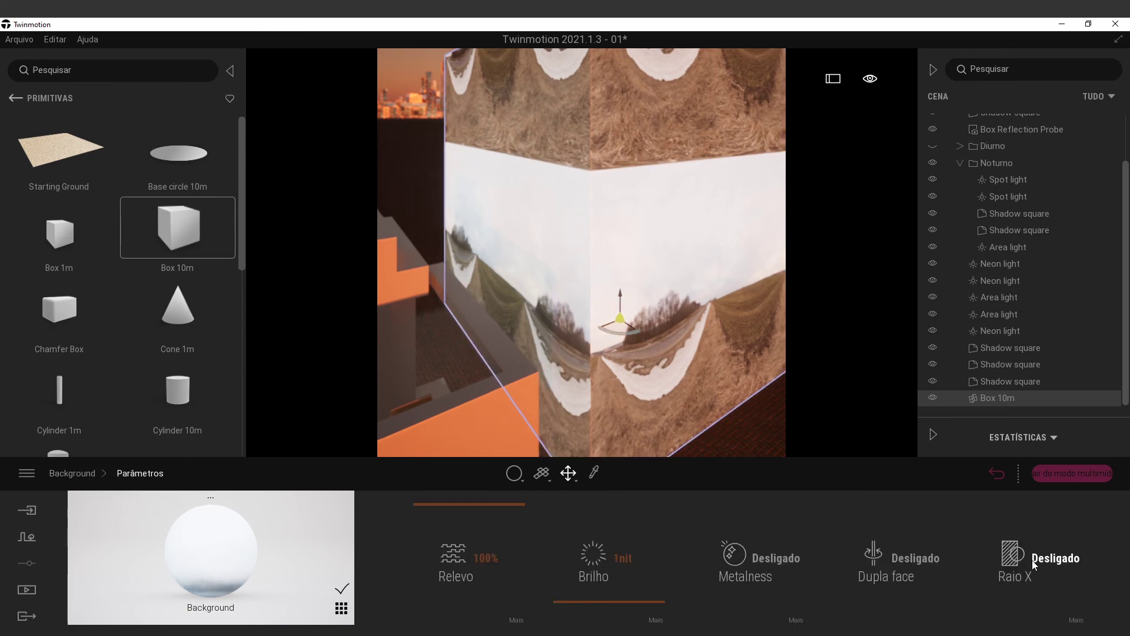
pyautogui.moveTo(517, 335); pyautogui.dragTo(706, 421)
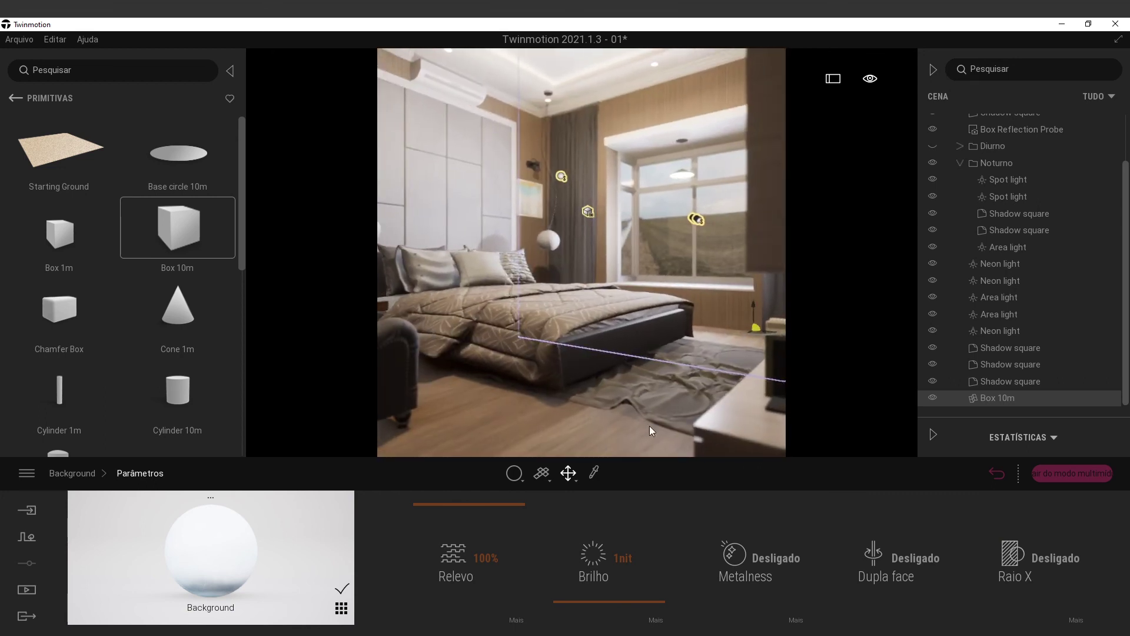
# Offset the Background texture by -0.59 in X and -0.36 in Y so the tree horizon lines up with the window.
pyautogui.click(64, 476)
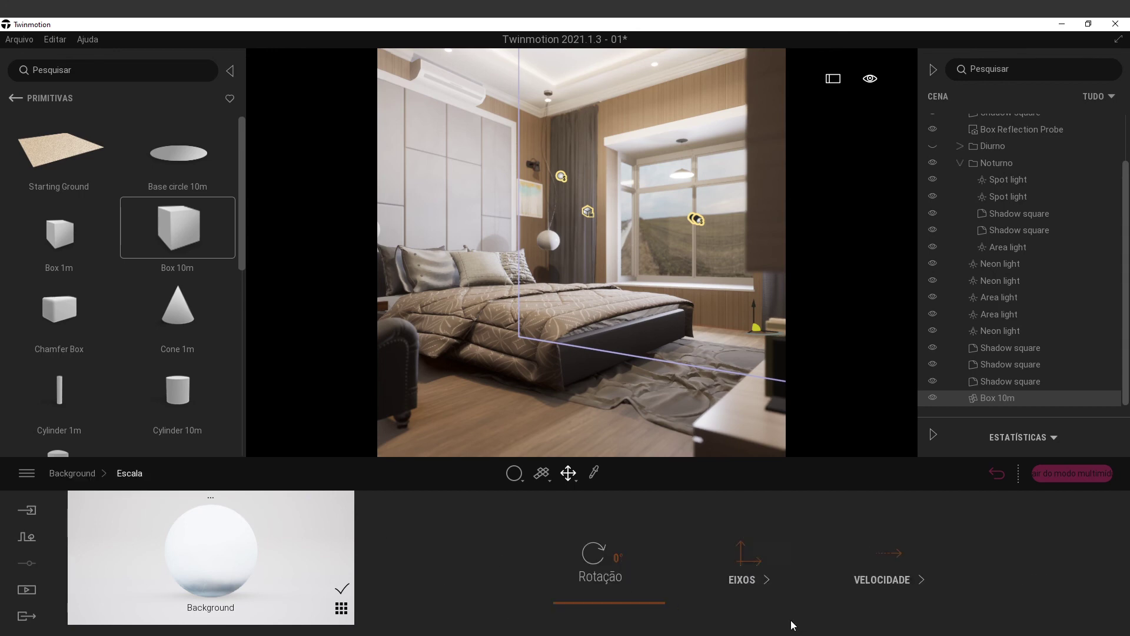
pyautogui.click(797, 620)
pyautogui.click(743, 568)
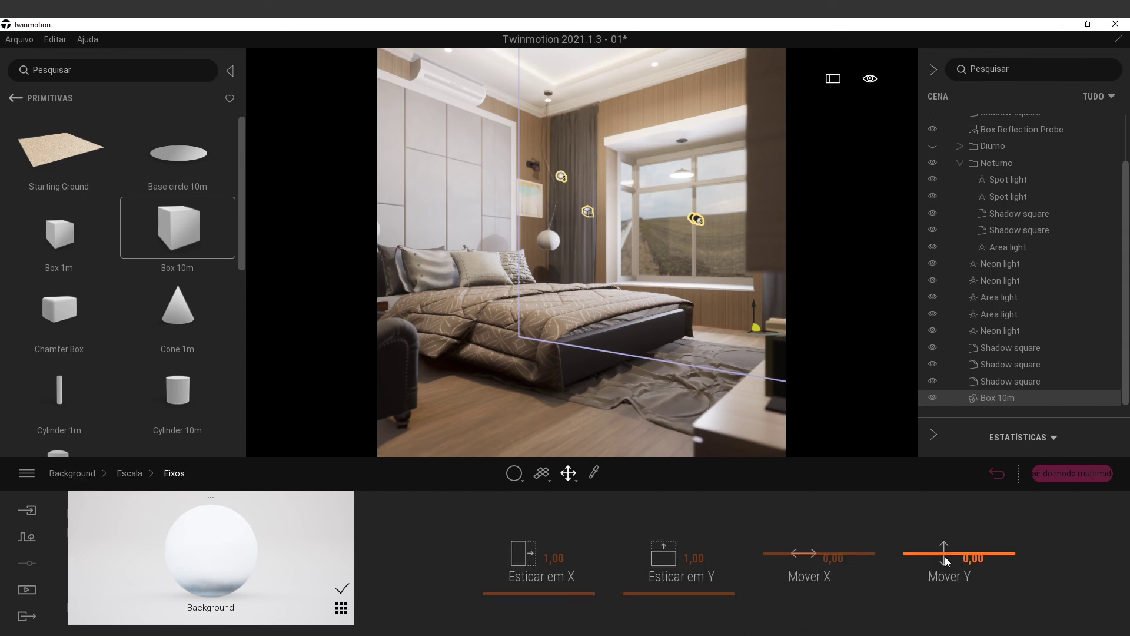
pyautogui.moveTo(942, 564)
pyautogui.mouseDown()
pyautogui.moveTo(938, 579)
pyautogui.moveTo(938, 556)
pyautogui.moveTo(938, 568)
pyautogui.mouseUp()
pyautogui.moveTo(789, 563); pyautogui.dragTo(776, 584)
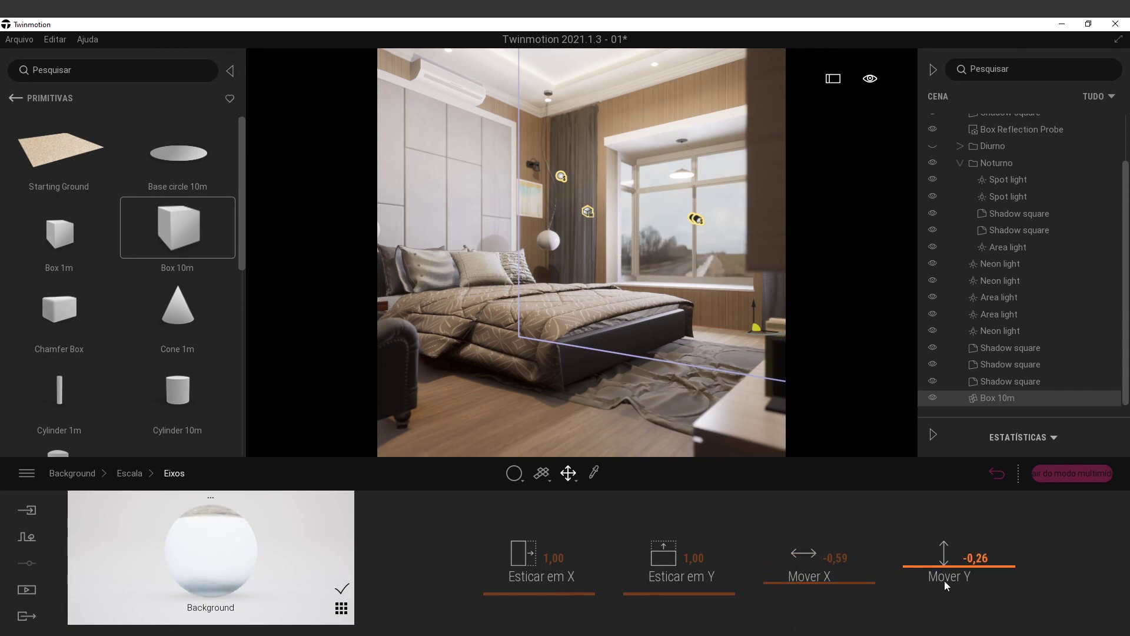
pyautogui.moveTo(942, 575); pyautogui.dragTo(940, 568)
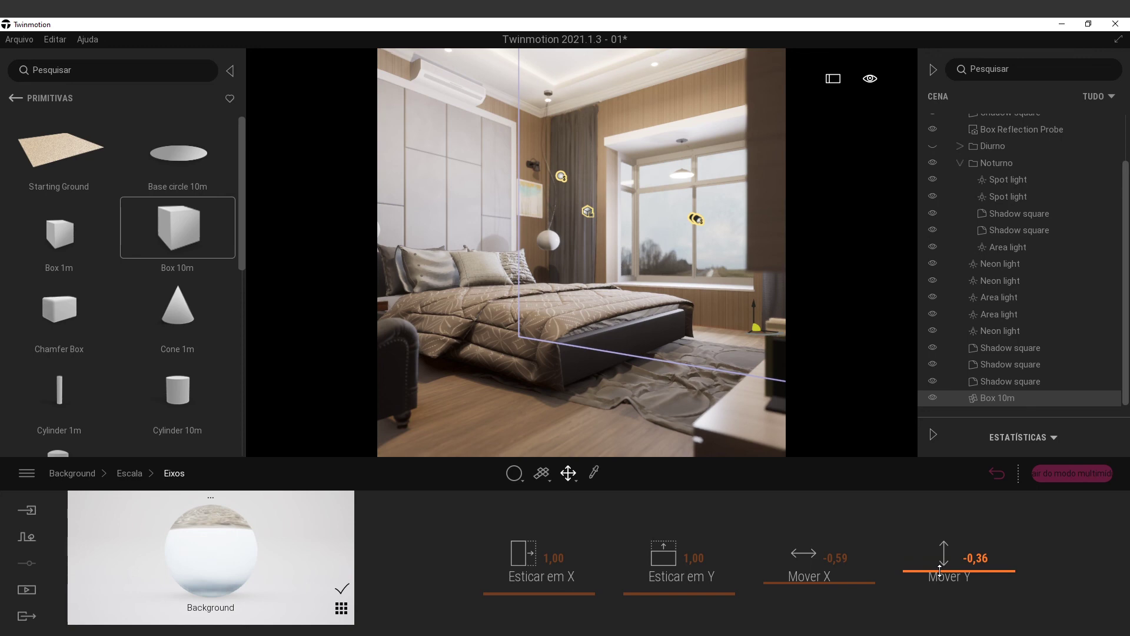
# Deselect the box and examine the backdrop through the window from a wider view of the bedroom.
pyautogui.moveTo(637, 380); pyautogui.dragTo(706, 406)
pyautogui.press('s')
pyautogui.press('w')
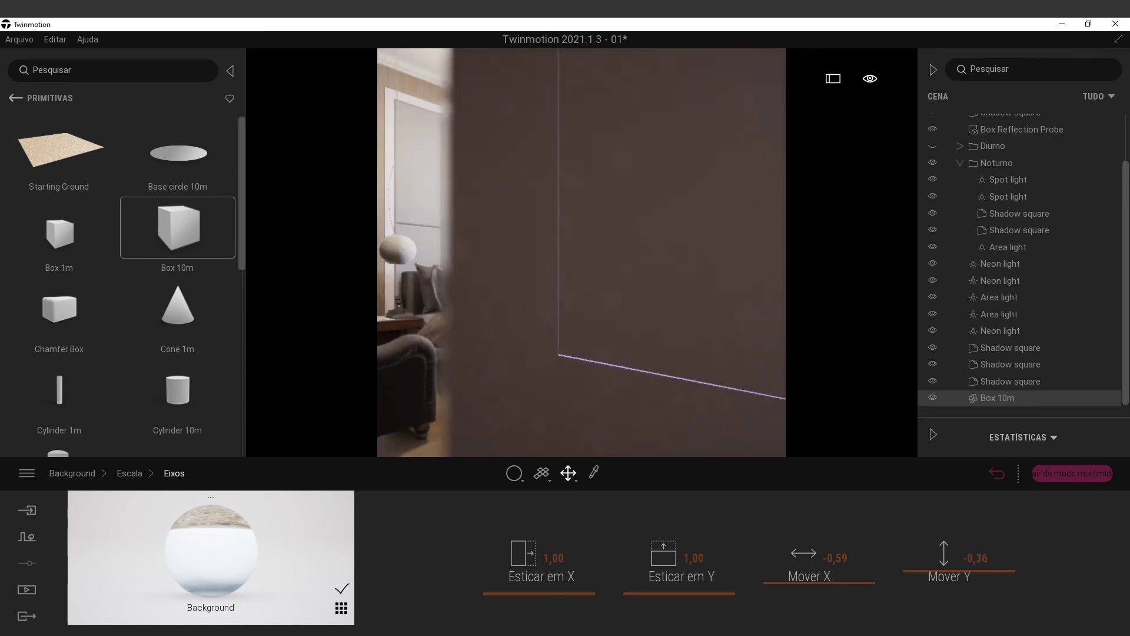
pyautogui.press('Left')
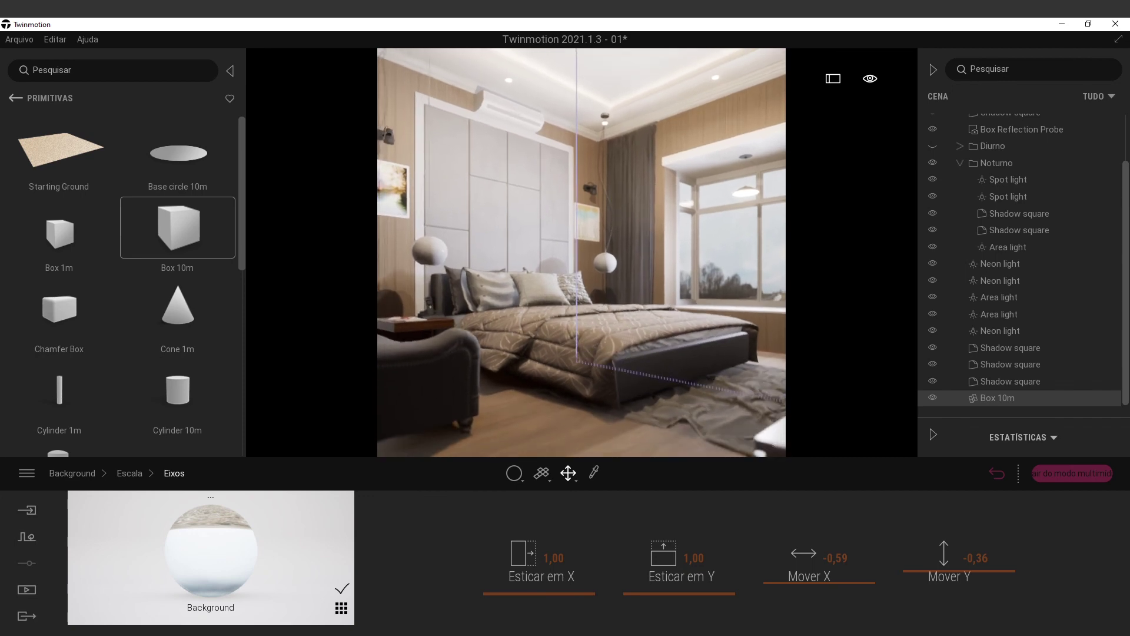
pyautogui.click(848, 347)
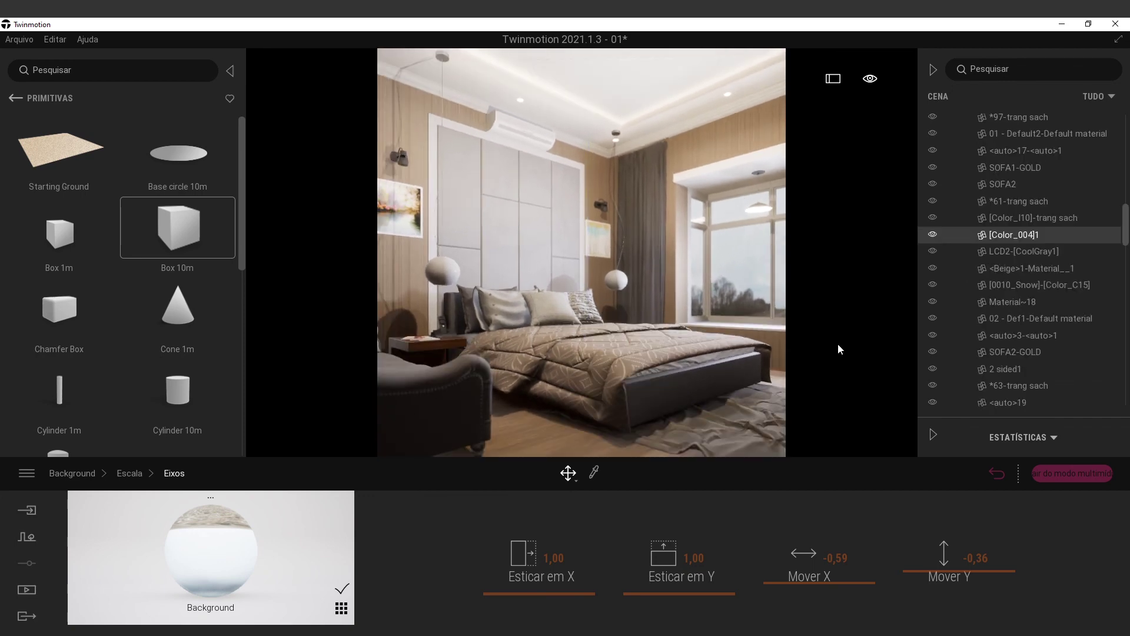